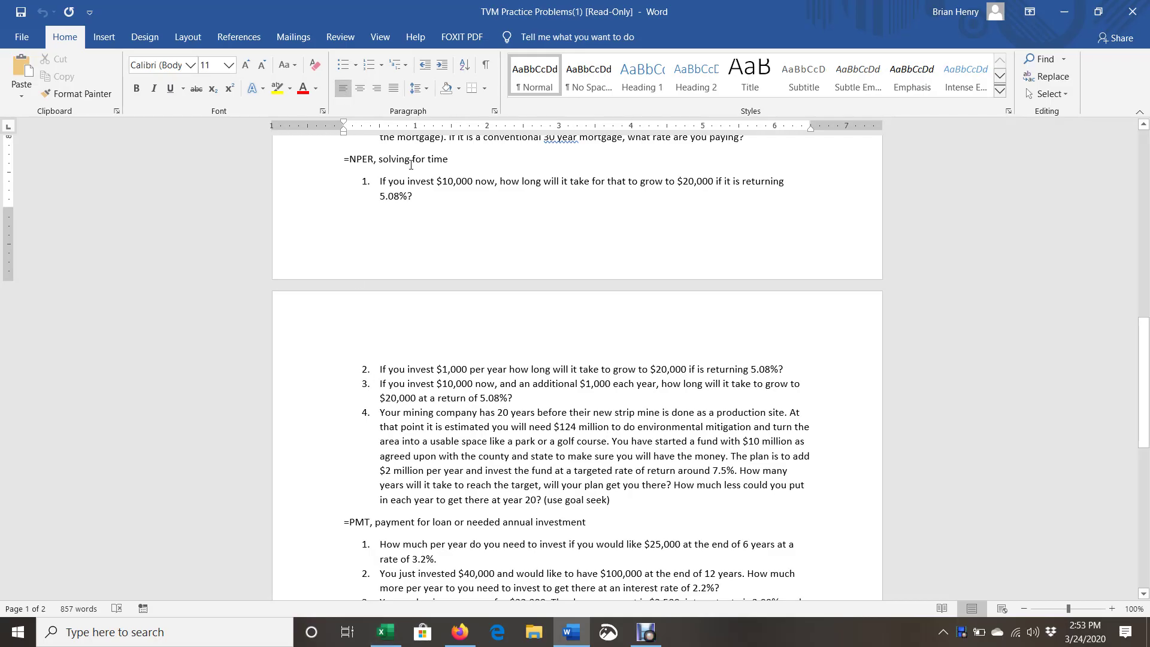
# Start an =NPER formula in cell A1 of the blank workbook, then cancel it.
pyautogui.click(385, 632)
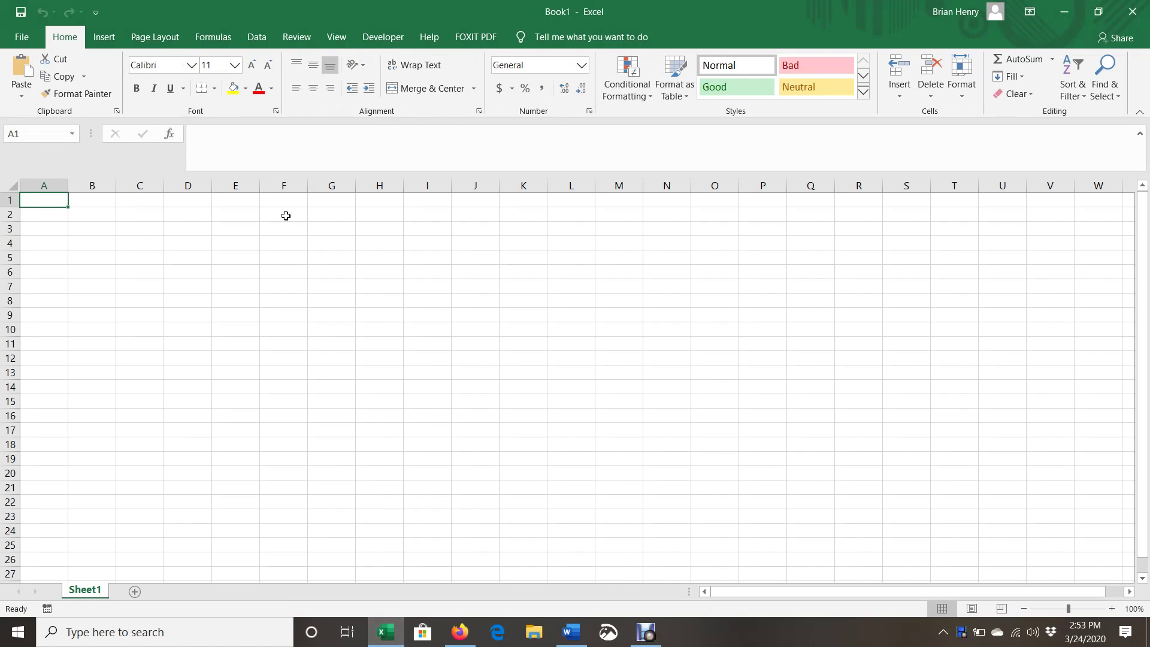
pyautogui.write('=nper')
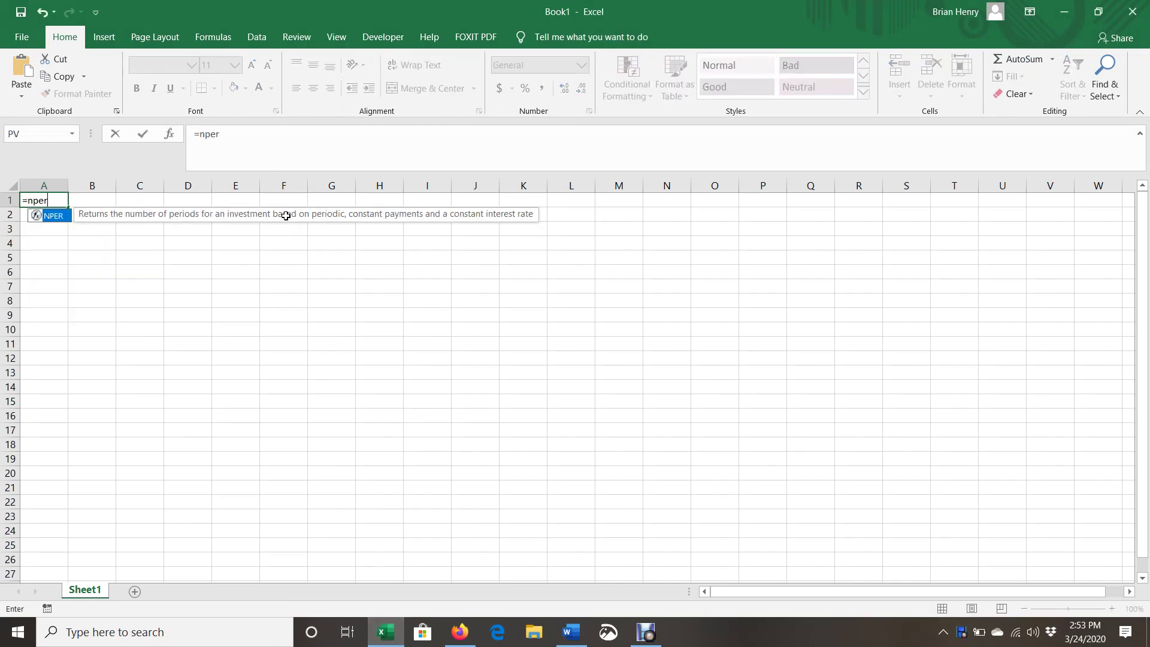
pyautogui.press('Escape')
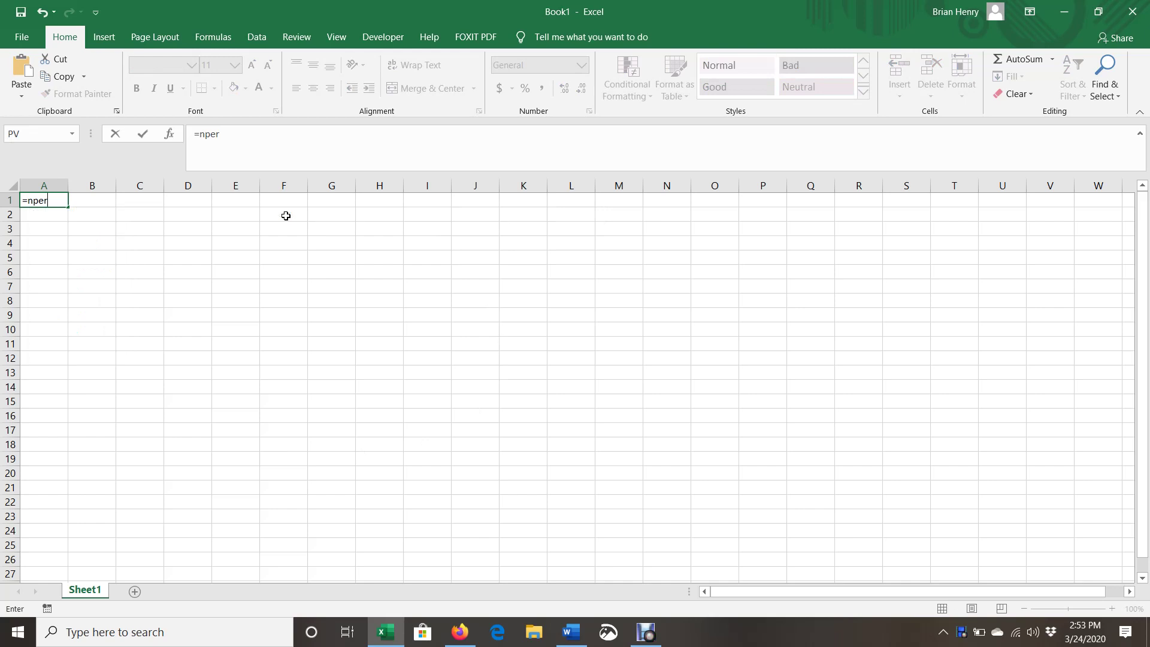
pyautogui.press('Escape')
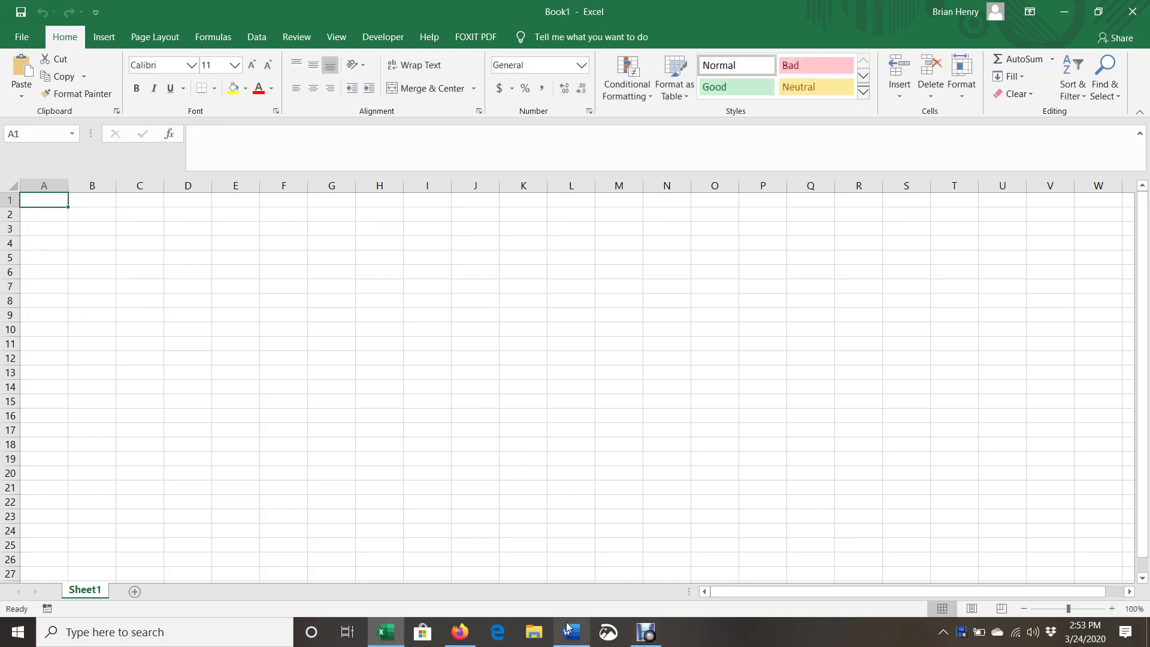
# Back in the practice problems, highlight the $10,000 and $20,000 amounts in problem 1.
pyautogui.moveTo(568, 627)
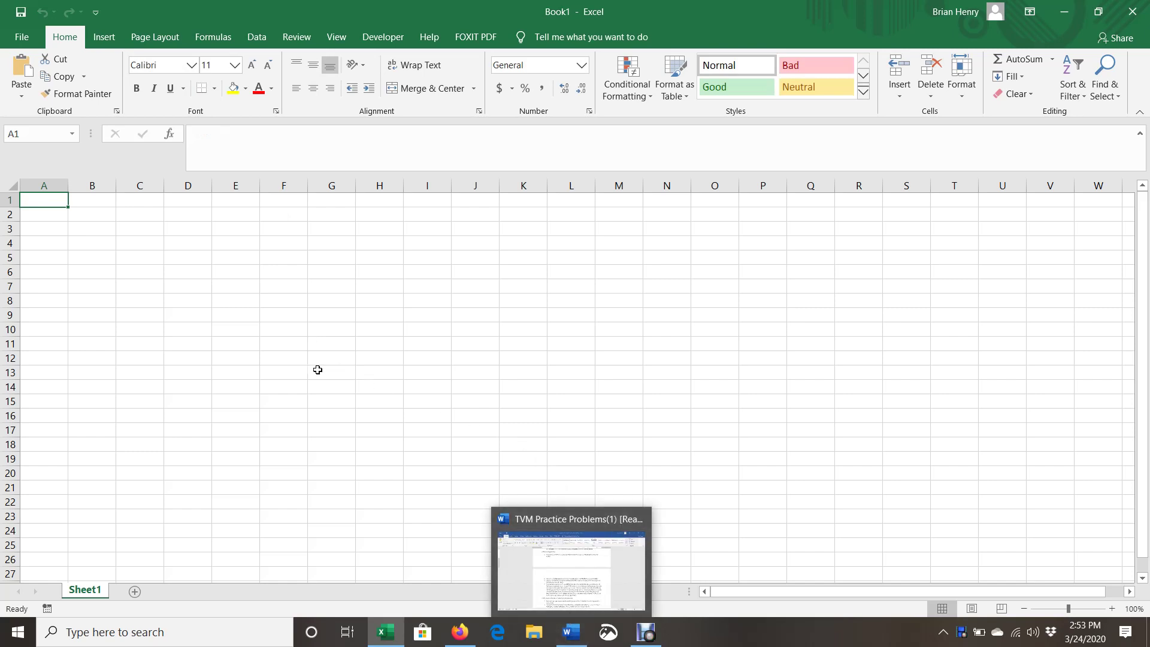
pyautogui.hotkey('alt', 'Tab')
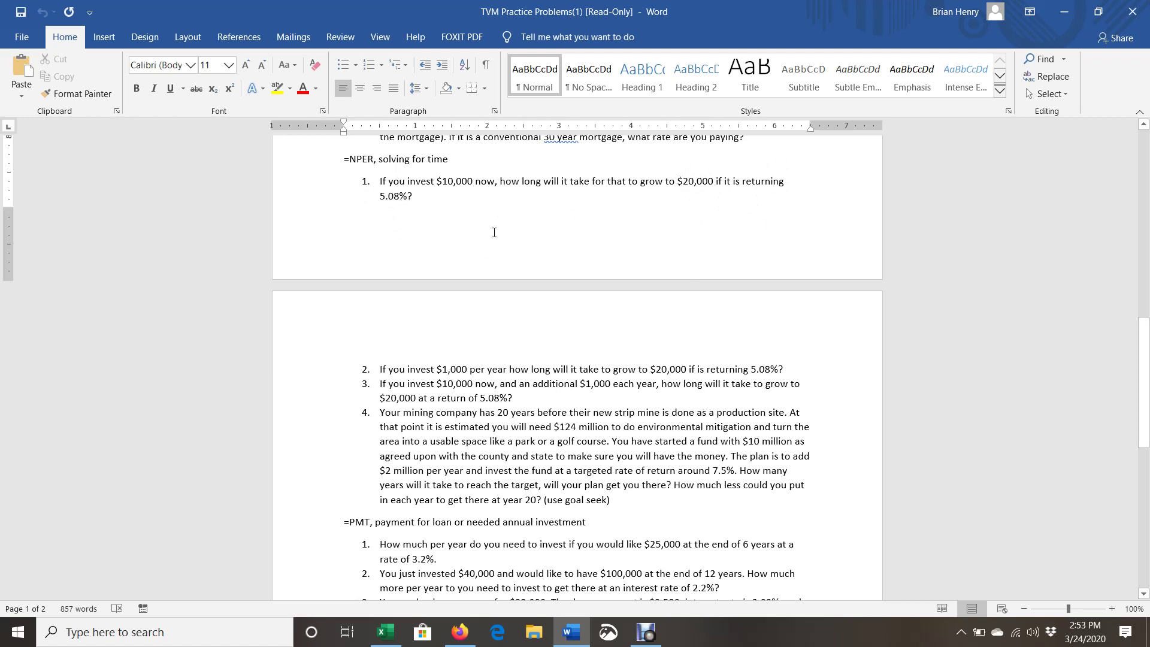
pyautogui.doubleClick(464, 181)
pyautogui.moveTo(683, 181); pyautogui.dragTo(724, 181)
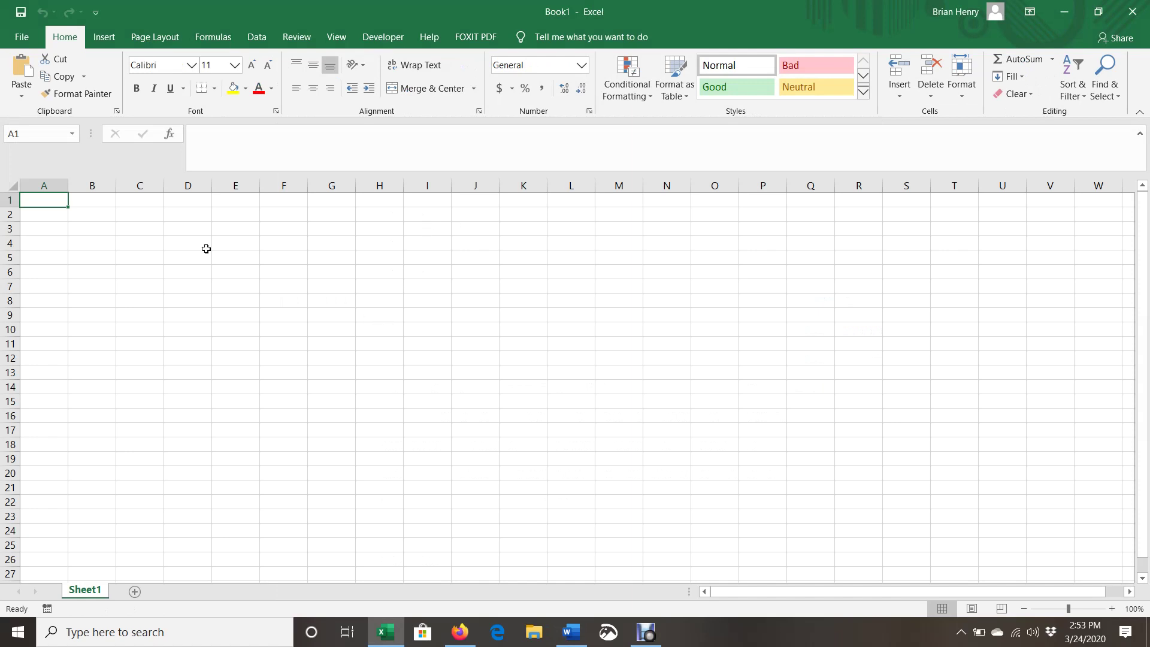
# Label B2 as PV and enter -$10,000 in C2.
pyautogui.click(103, 217)
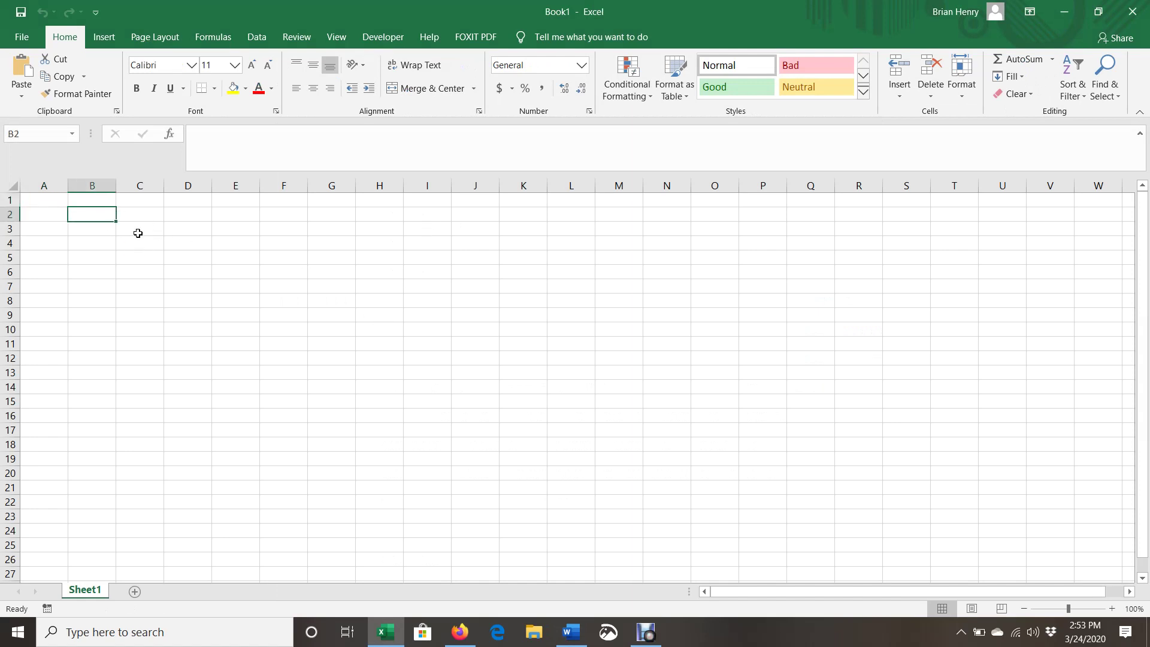
pyautogui.write('PV')
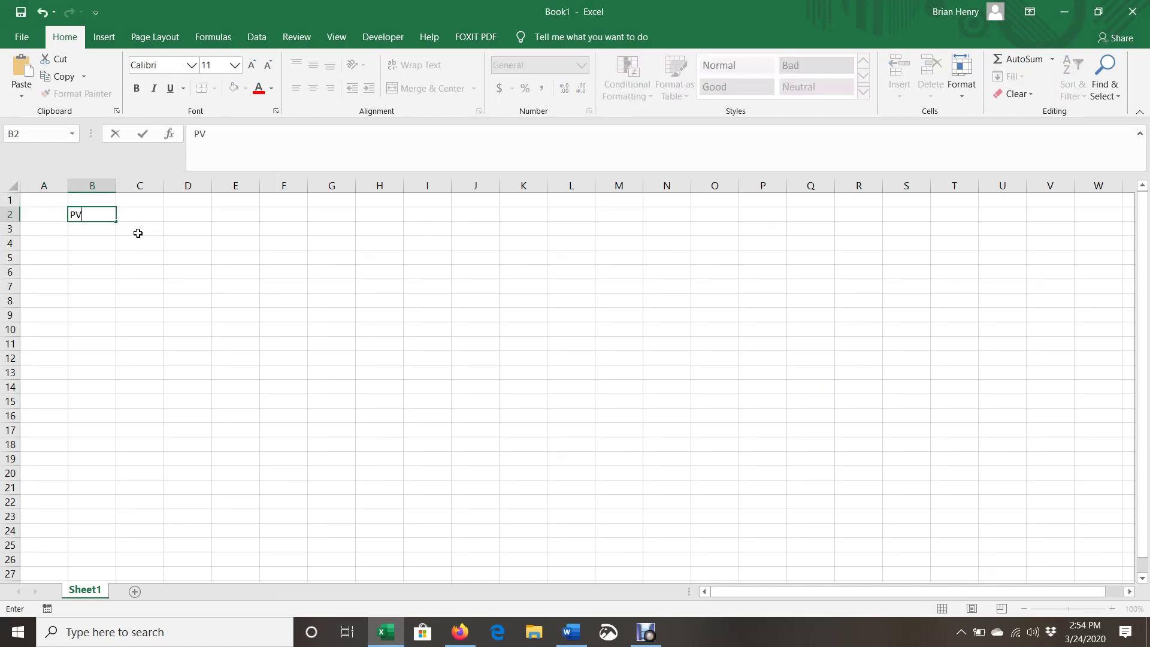
pyautogui.press('Tab')
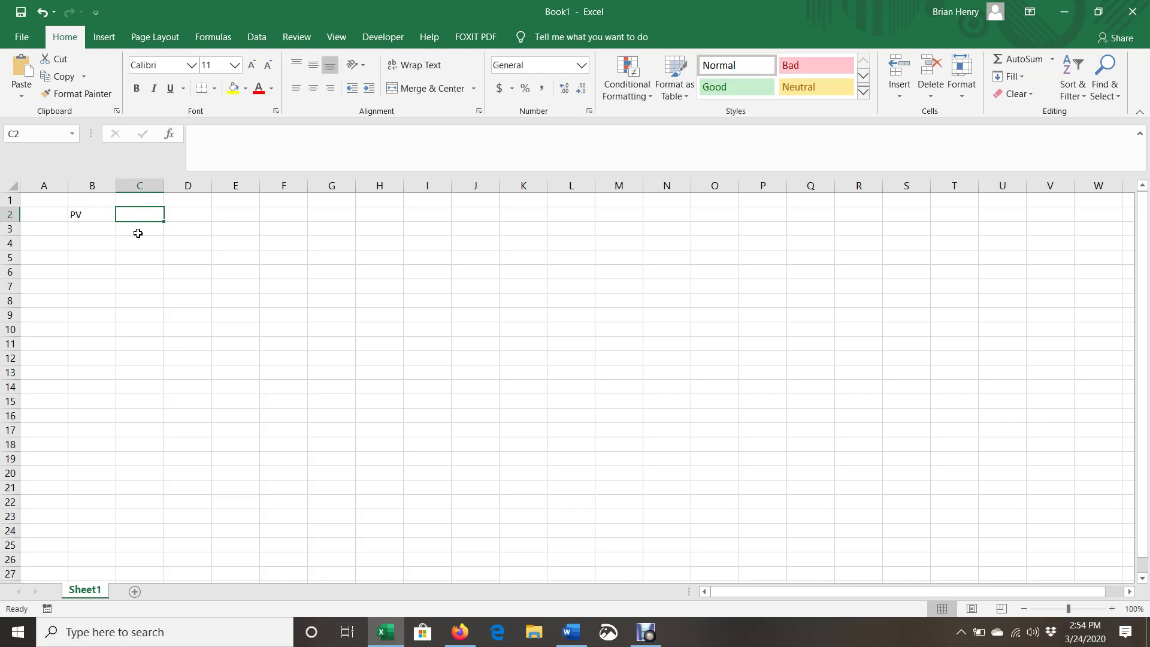
pyautogui.write('$')
pyautogui.press('BackSpace')
pyautogui.write('-')
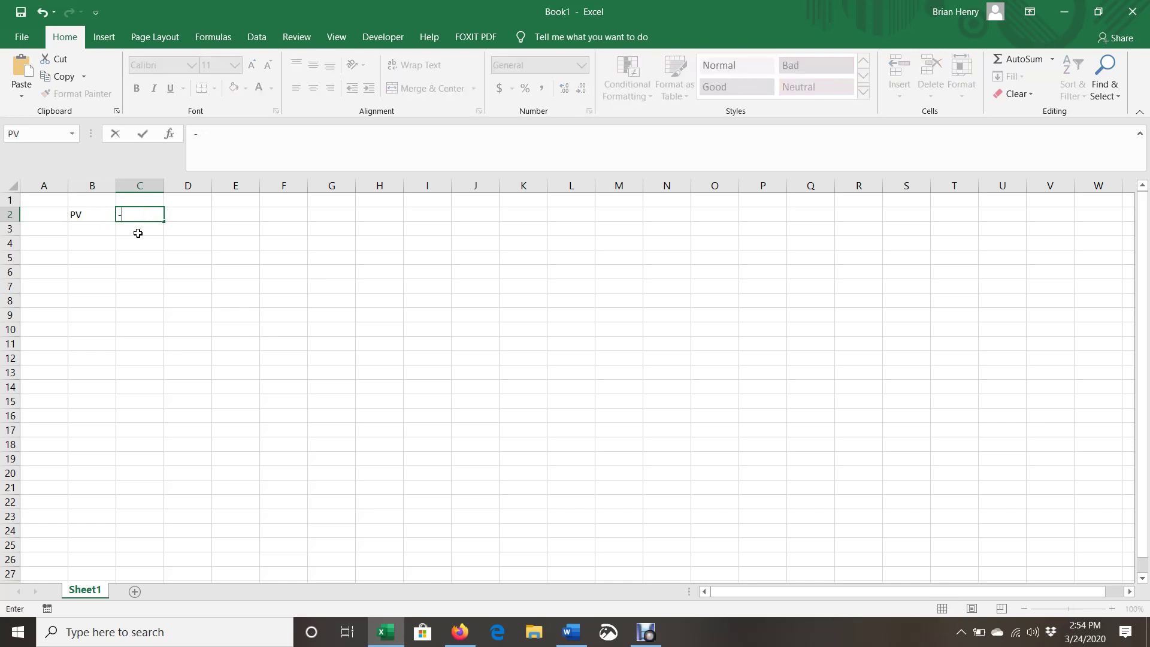
pyautogui.write('$10,000')
pyautogui.press('Return')
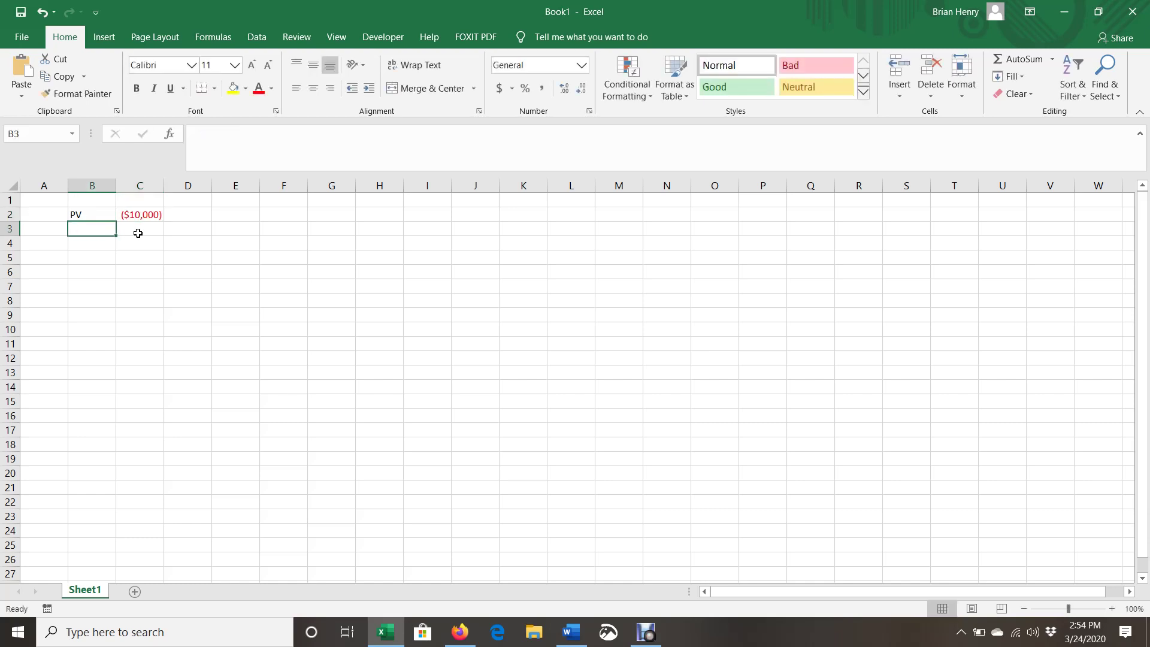
# Add FV $20,000 in row 3 and Rate 5.08% in row 4.
pyautogui.write('FV')
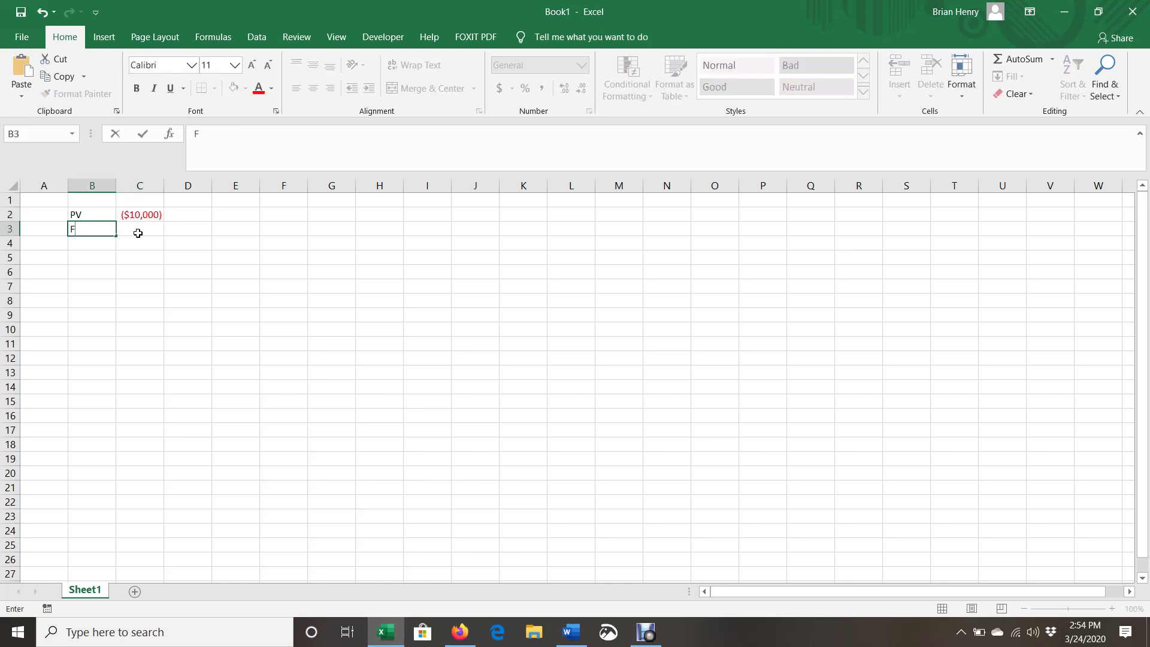
pyautogui.click(138, 232)
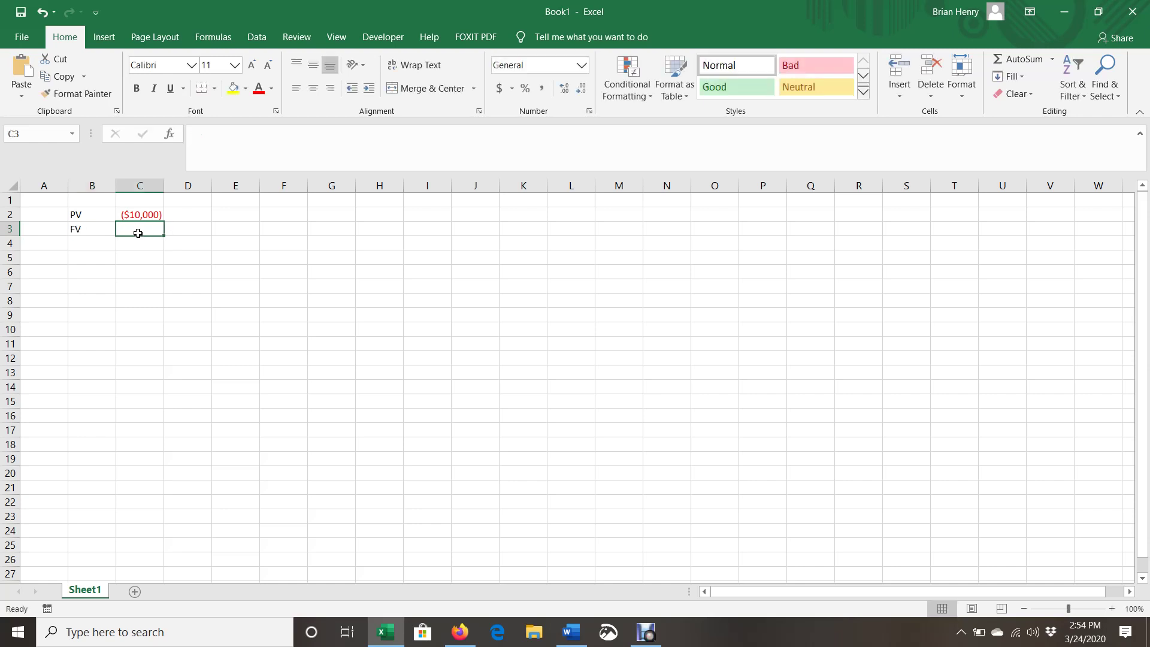
pyautogui.write('$20,000')
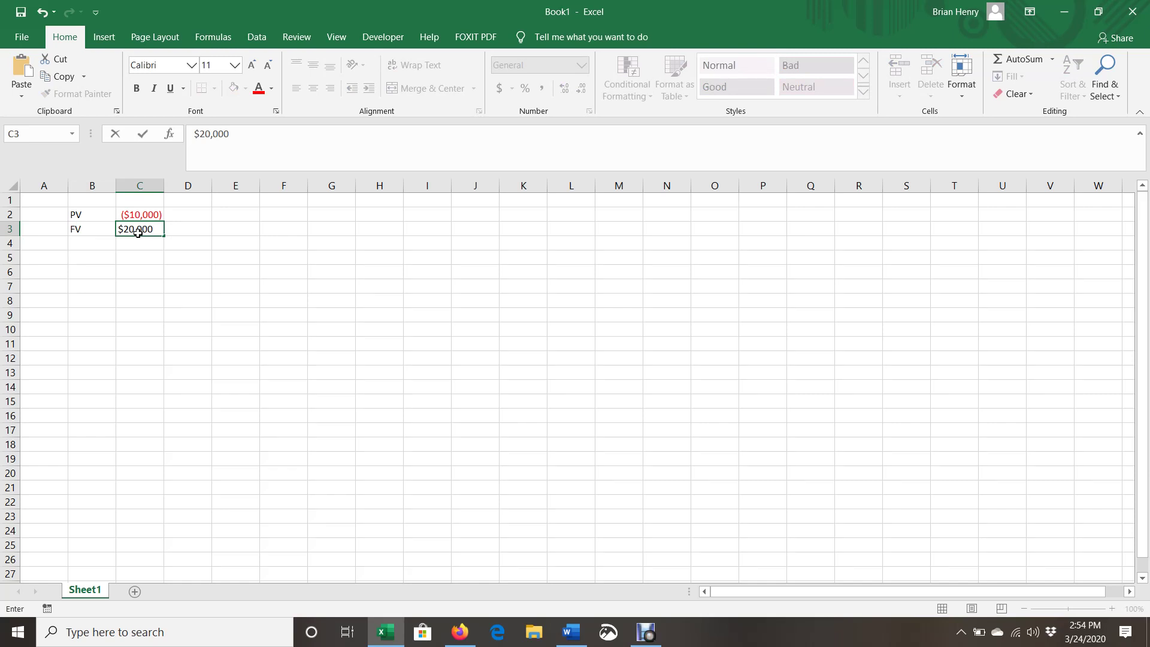
pyautogui.press('Return')
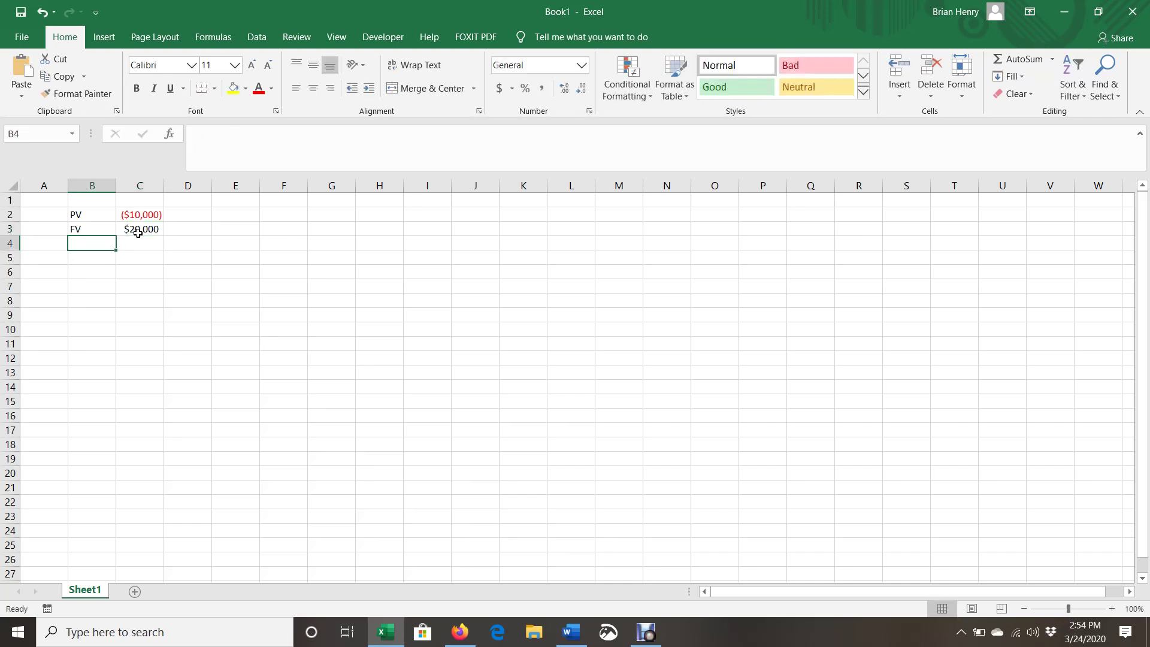
pyautogui.write('Rate')
pyautogui.press('Tab')
pyautogui.write('5.08%')
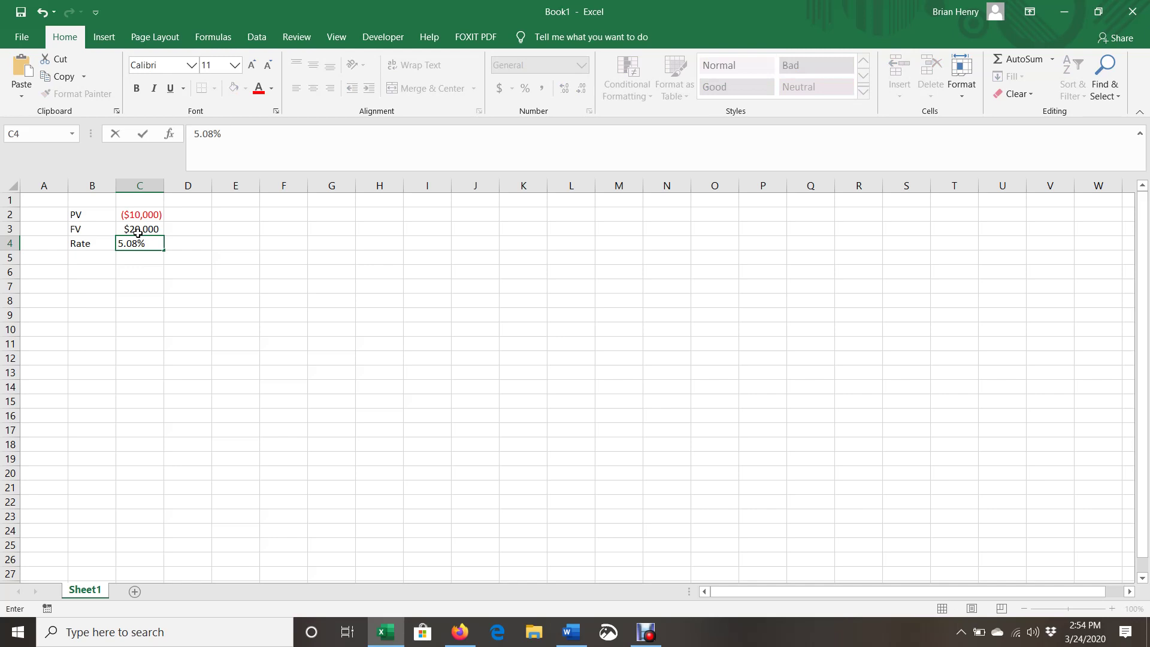
pyautogui.press('Return')
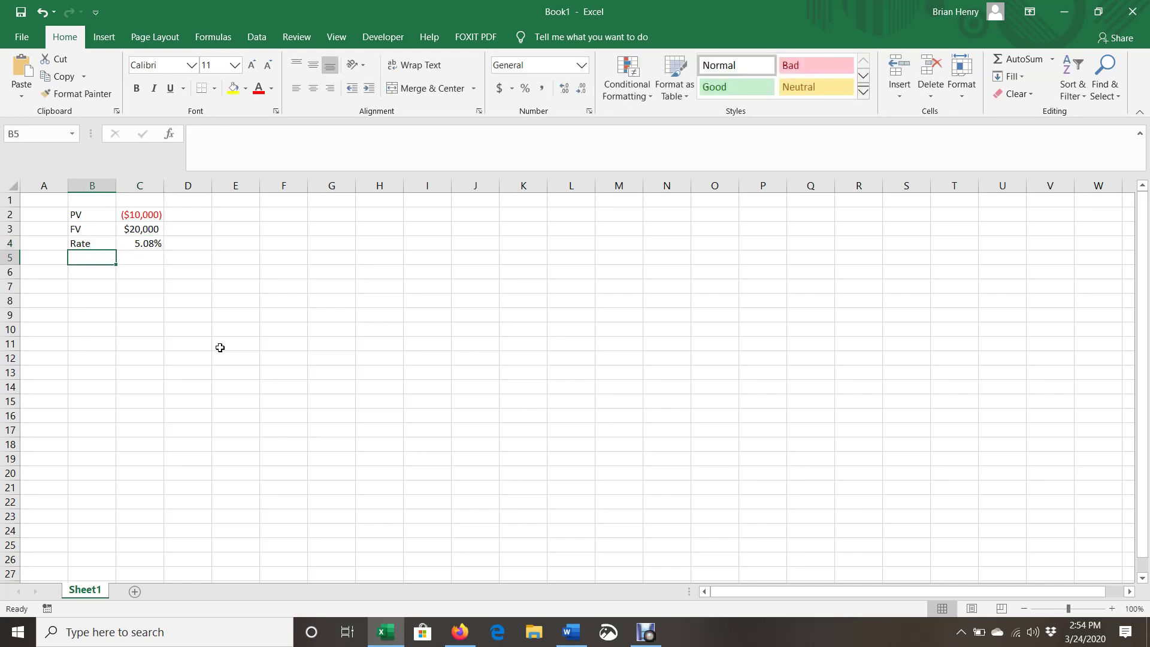
# Label row 5 as N, shortening the initial NPER label.
pyautogui.write('NPER')
pyautogui.press('Tab')
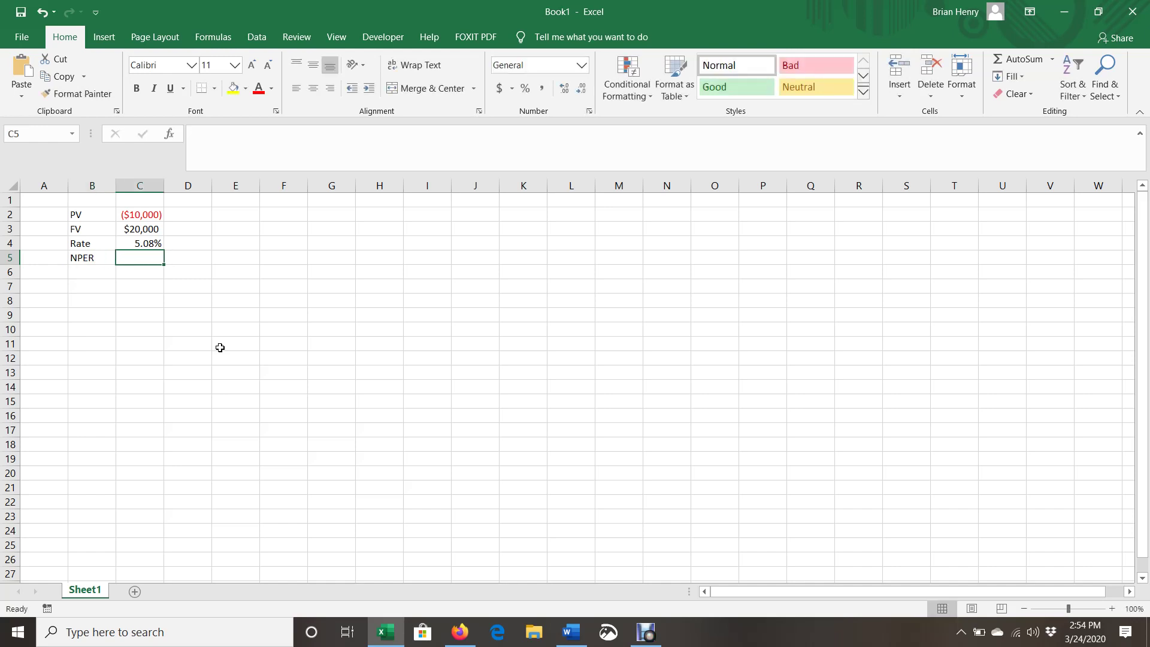
pyautogui.hotkey('shift', 'Tab')
pyautogui.write('N')
pyautogui.press('Tab')
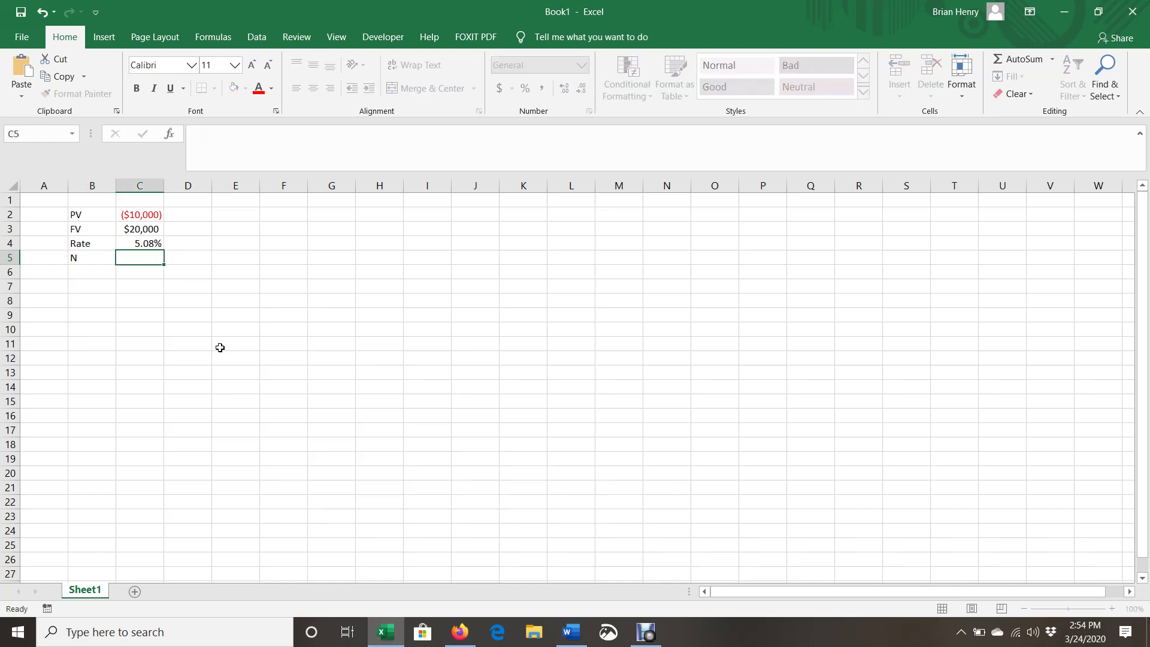
# Enter =NPER(C4,0,C2,C3) in C5, returning 13.98834 years.
pyautogui.write('=nper(')
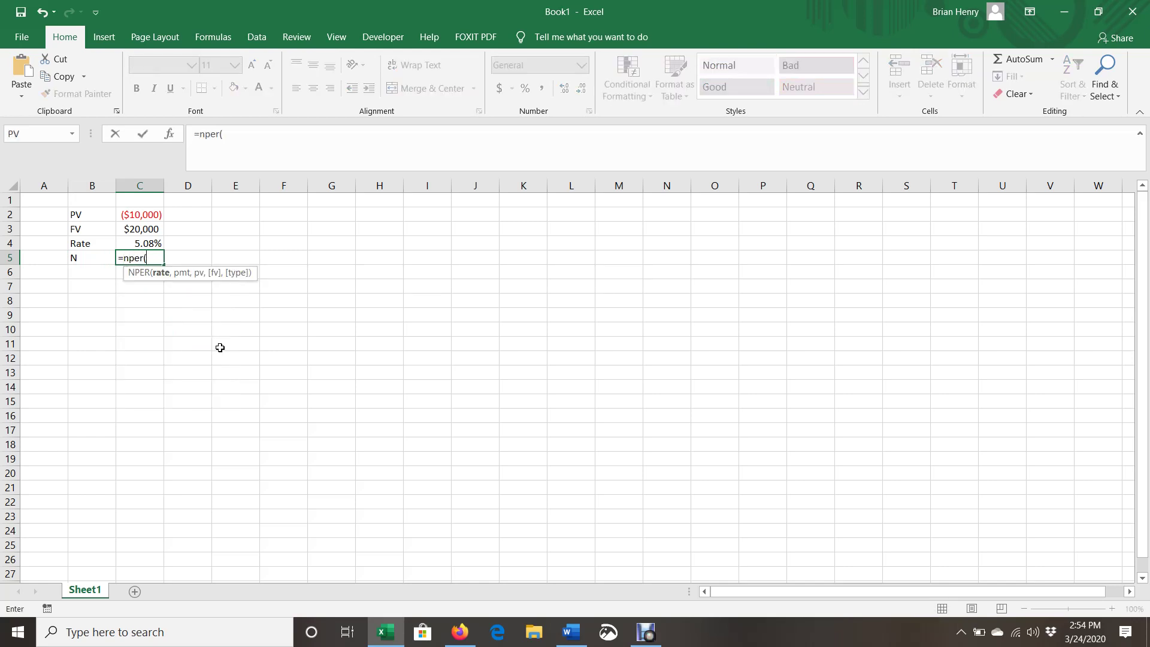
pyautogui.press('Up')
pyautogui.write(',')
pyautogui.press('Up')
pyautogui.press('Up')
pyautogui.press('BackSpace')
pyautogui.press('BackSpace')
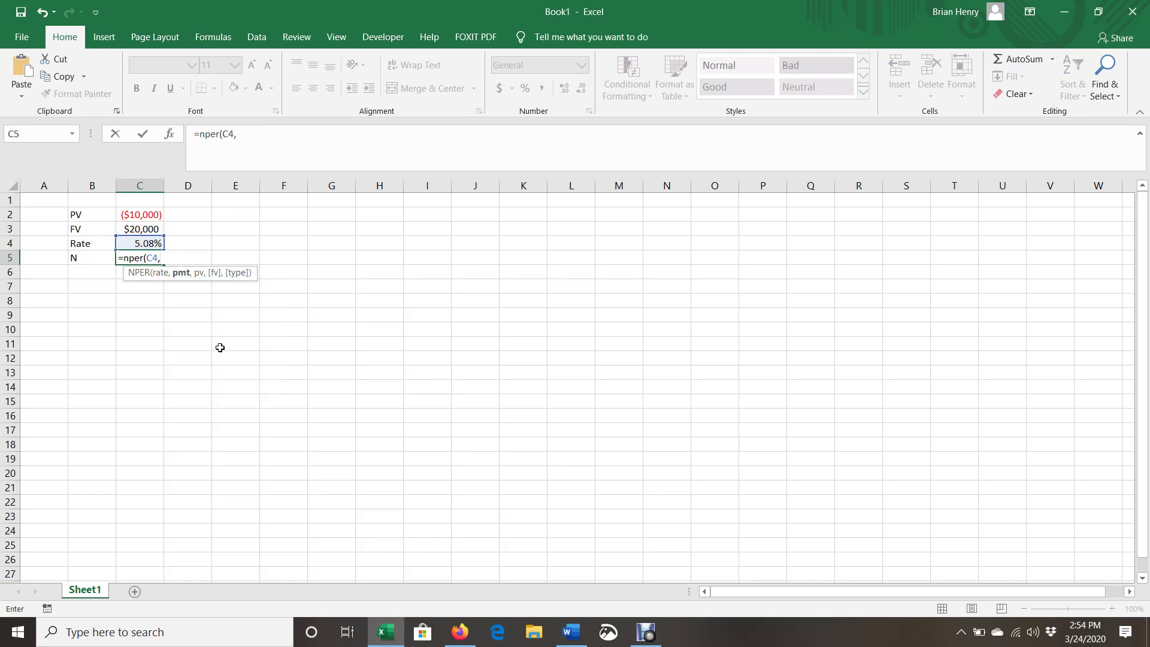
pyautogui.write('0,')
pyautogui.click(144, 215)
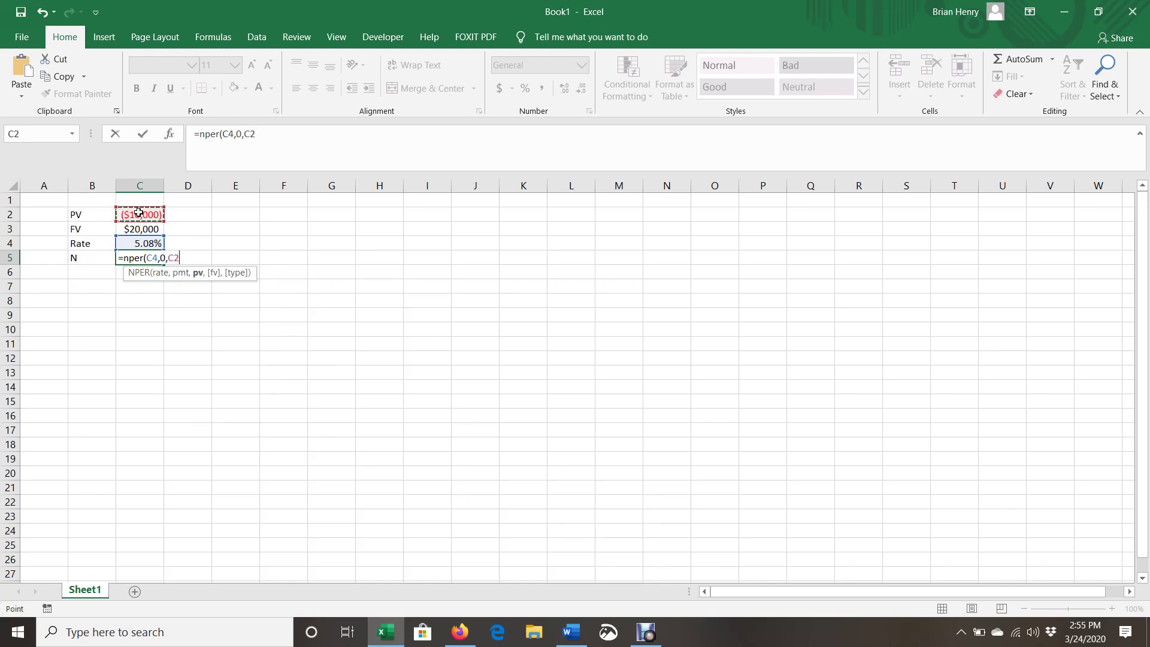
pyautogui.write(',')
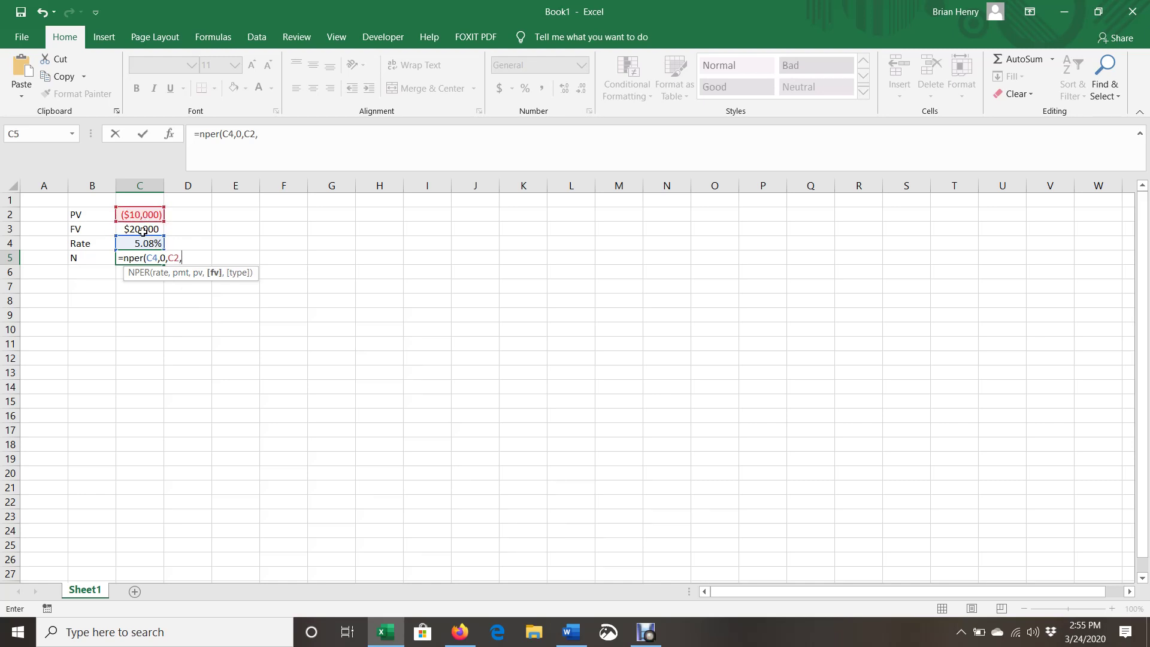
pyautogui.click(143, 230)
pyautogui.write(')')
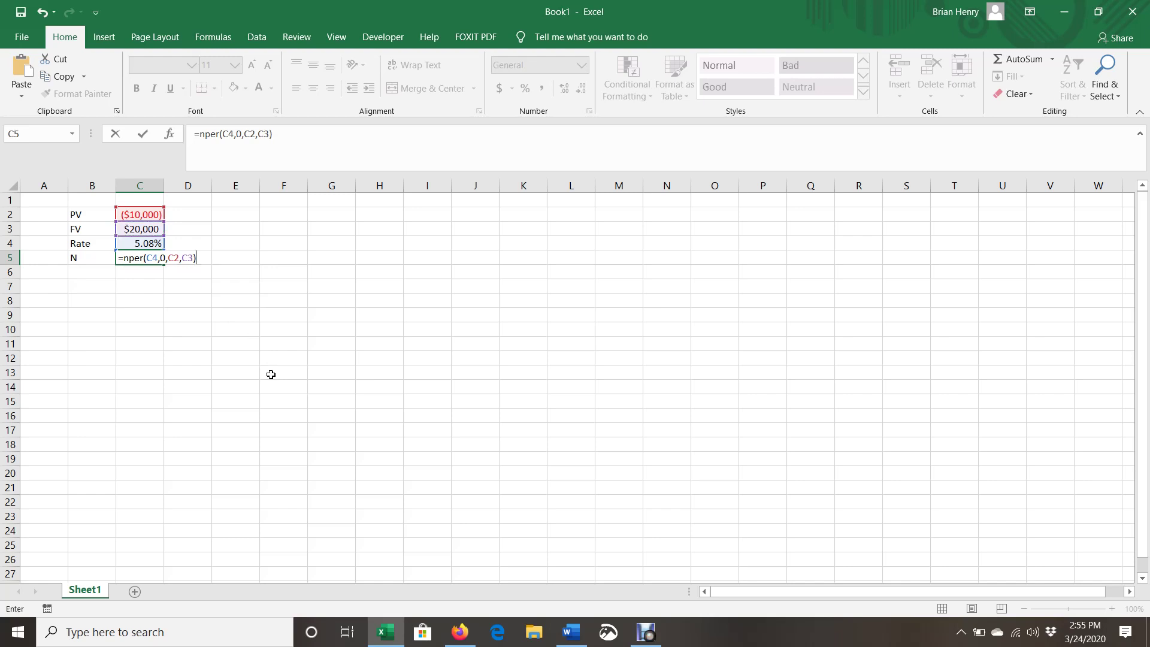
pyautogui.press('Return')
pyautogui.click(142, 260)
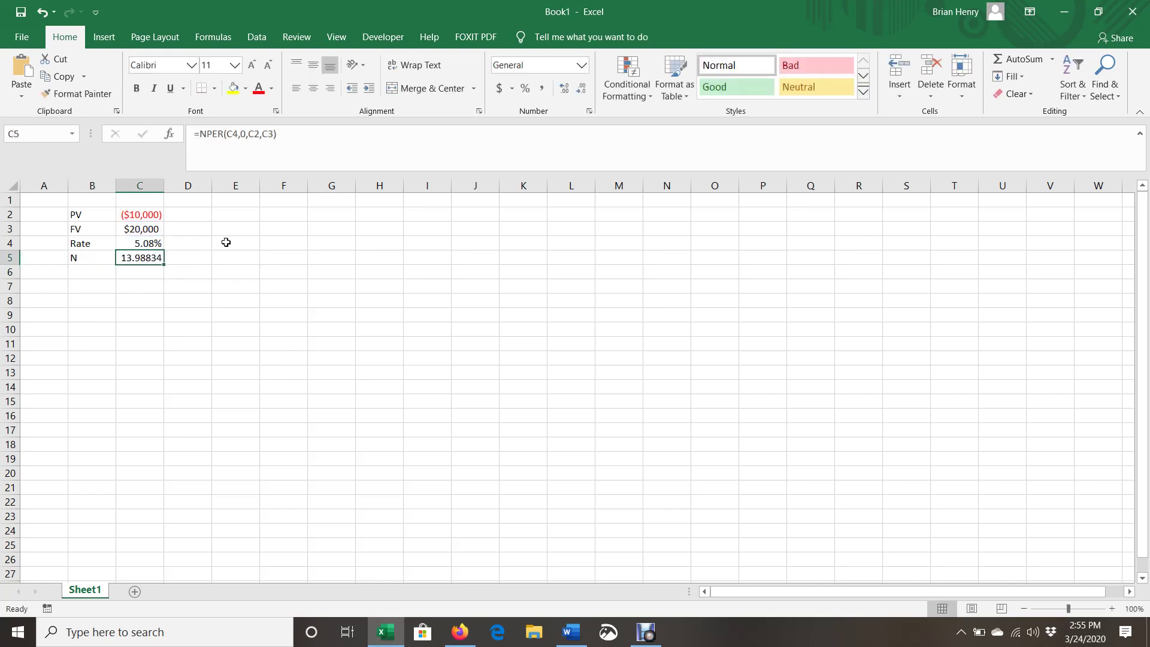
# Reduce the decimal places shown for the N result.
pyautogui.click(580, 90)
pyautogui.click(580, 90)
pyautogui.click(581, 90)
pyautogui.click(580, 90)
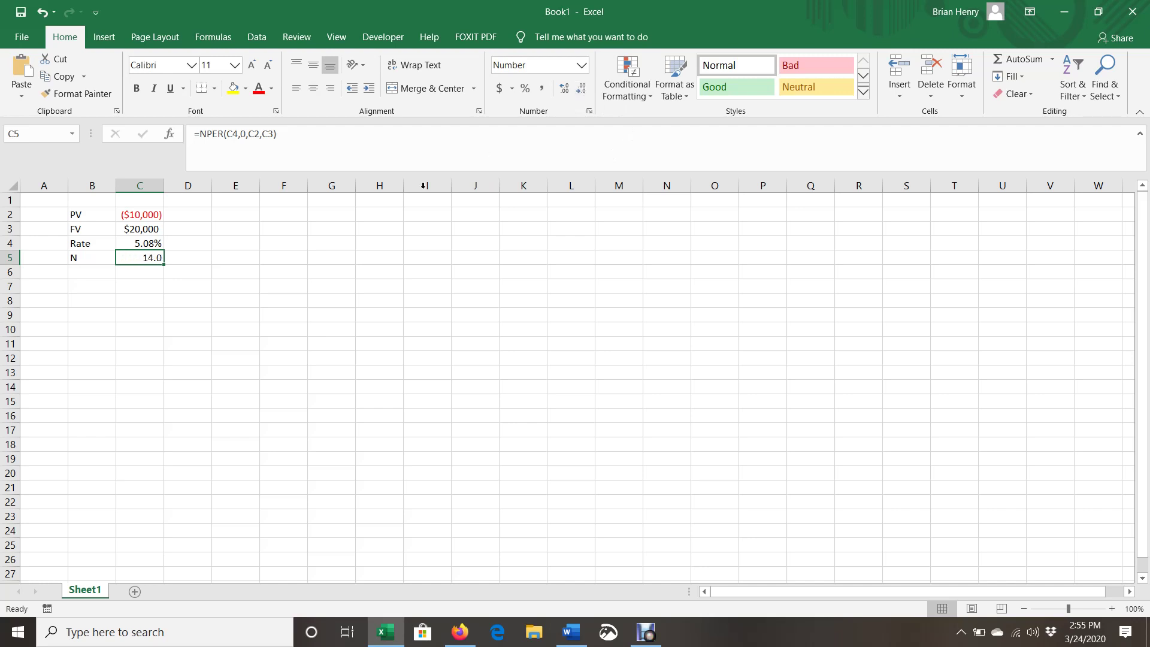
# Label E3 as Value and set F3 to =-C2, showing $10,000.
pyautogui.click(242, 226)
pyautogui.write('Value')
pyautogui.press('Tab')
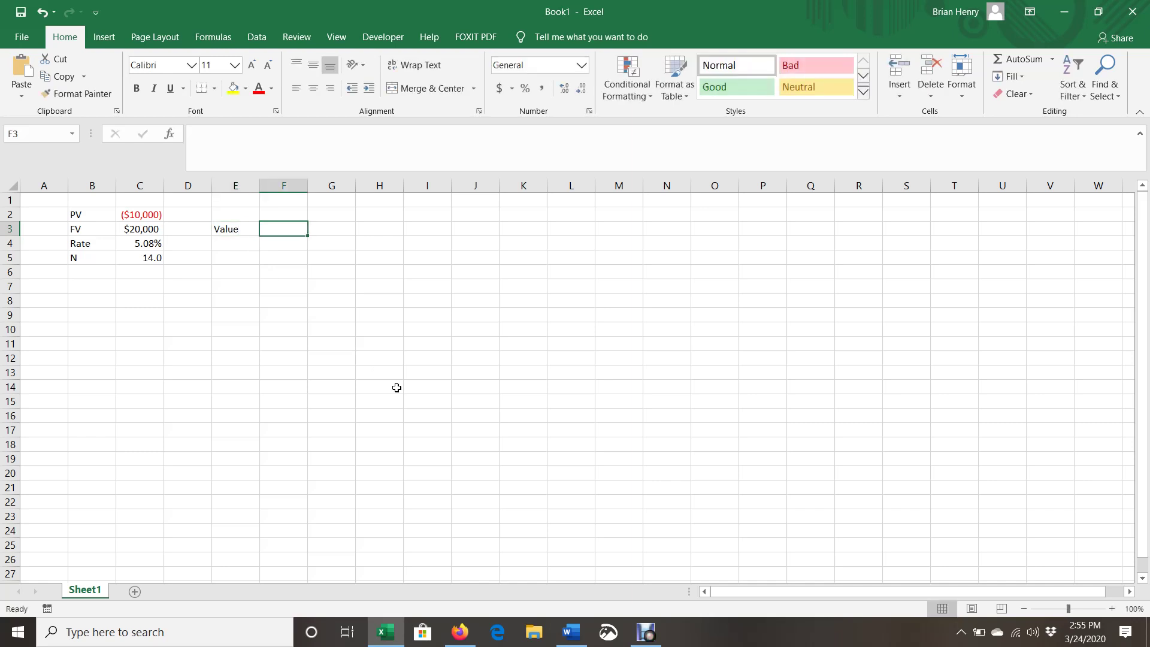
pyautogui.write('=-')
pyautogui.press('Left')
pyautogui.press('Left')
pyautogui.press('Left')
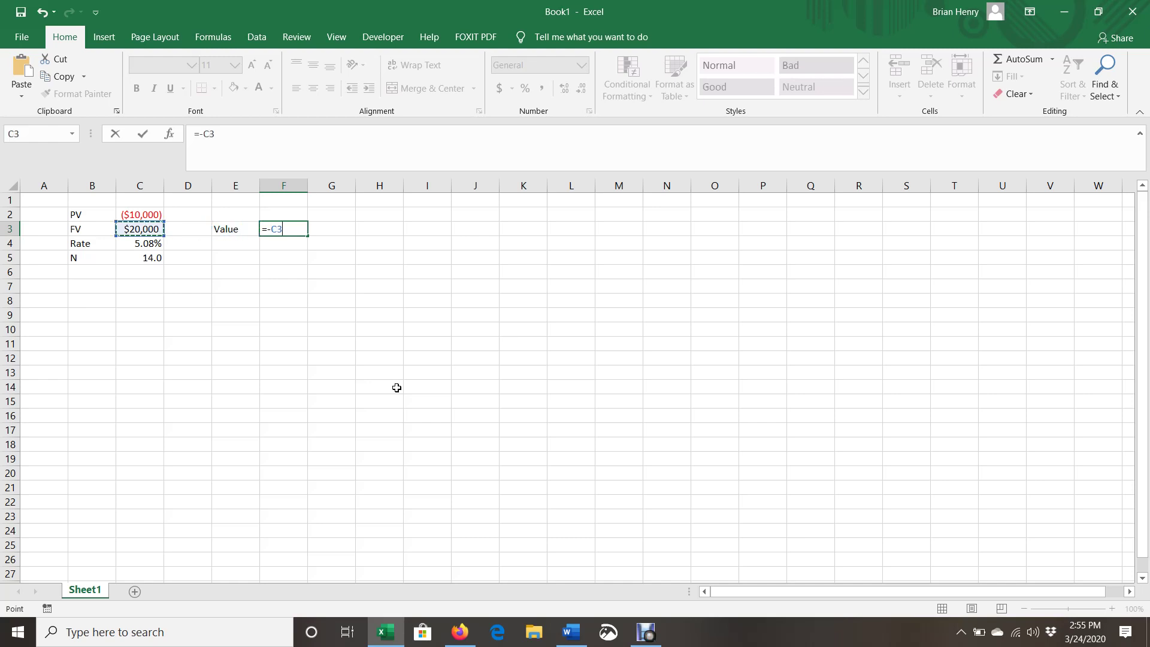
pyautogui.press('Return')
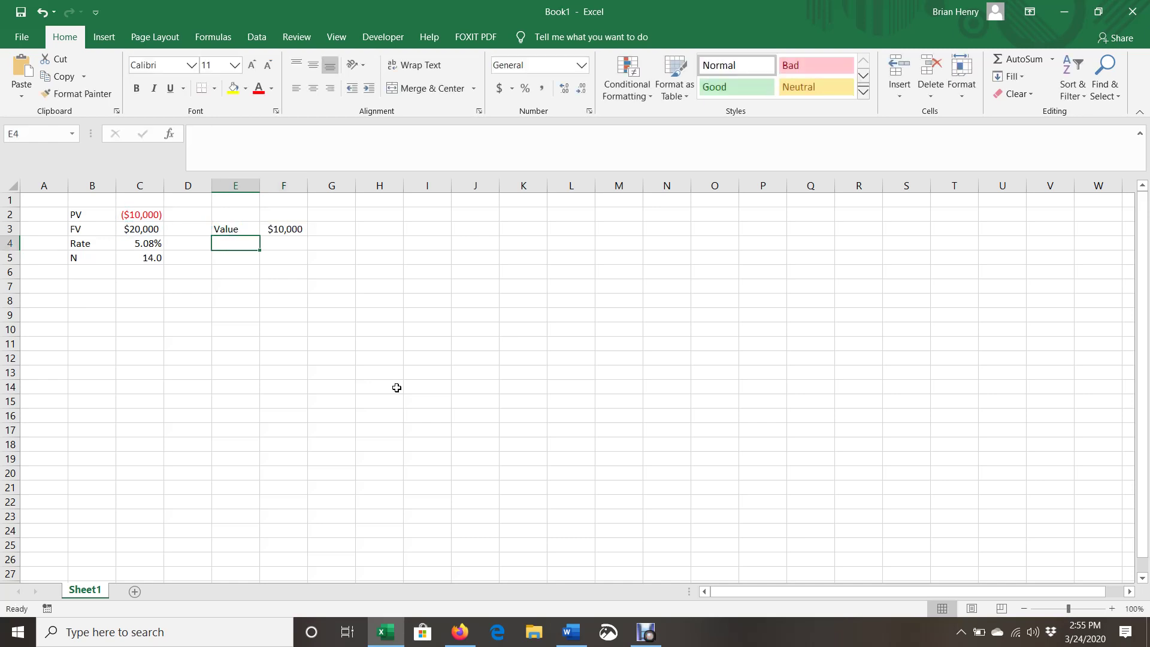
# Enter years 0, 1, 2 in F2:H2 and extend the series to 14 in T2.
pyautogui.press('Up')
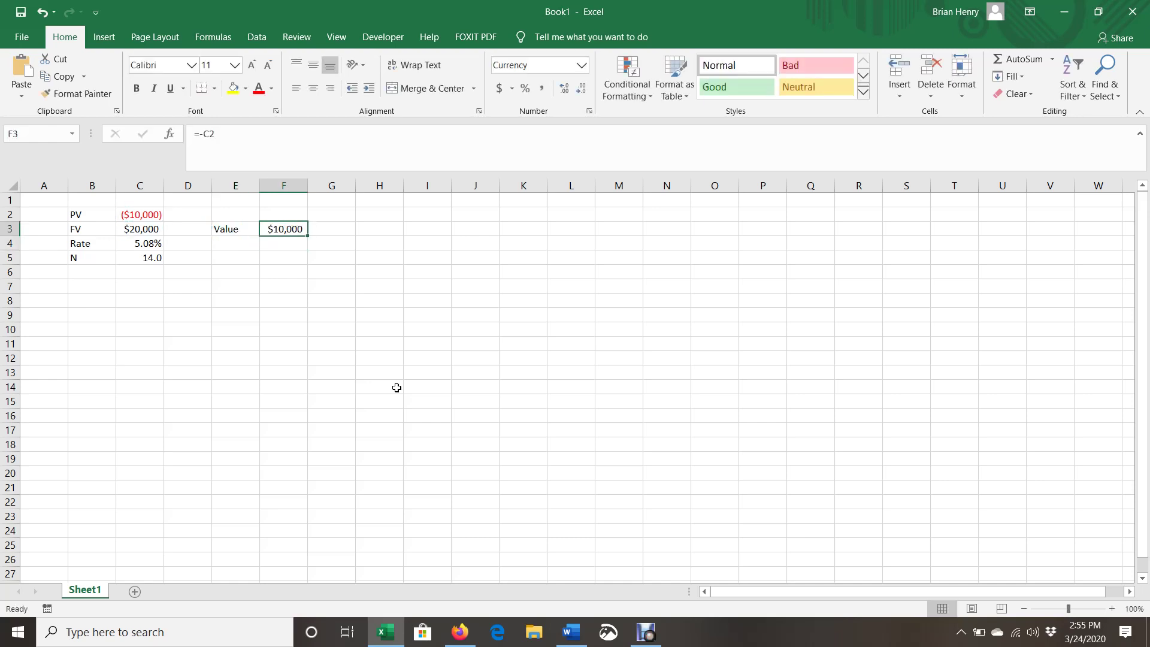
pyautogui.press('Up')
pyautogui.write('0')
pyautogui.press('Tab')
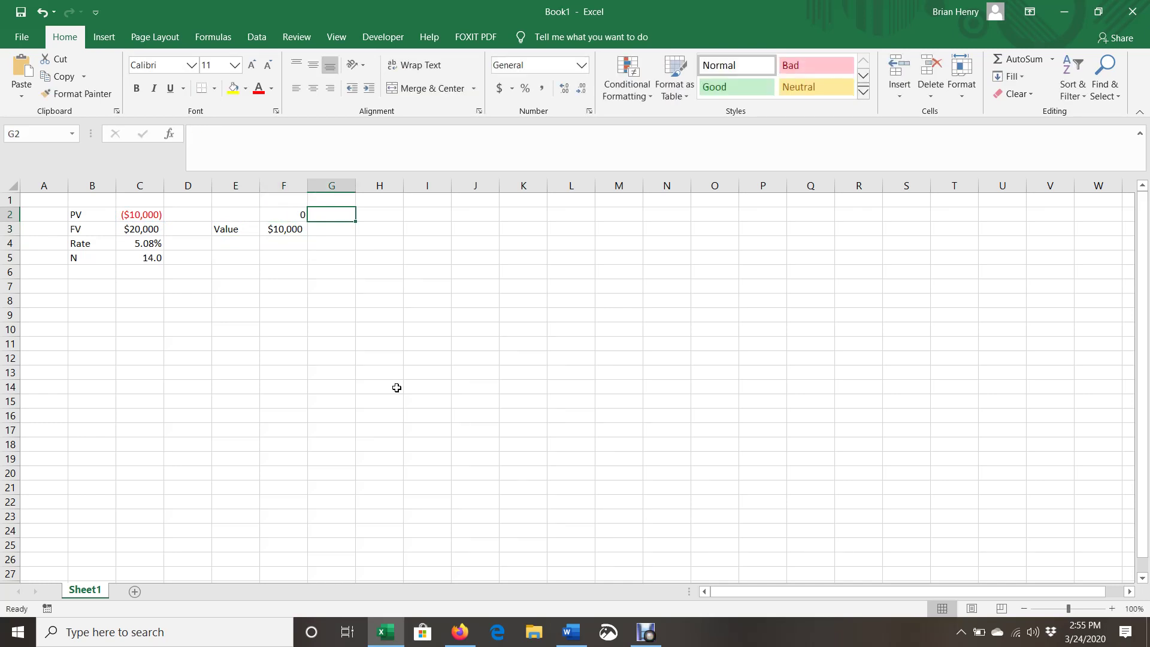
pyautogui.write('1')
pyautogui.press('Tab')
pyautogui.write('2')
pyautogui.press('Tab')
pyautogui.press('Left')
pyautogui.press('Left')
pyautogui.hotkey('shift', 'Down')
pyautogui.hotkey('shift', 'Up')
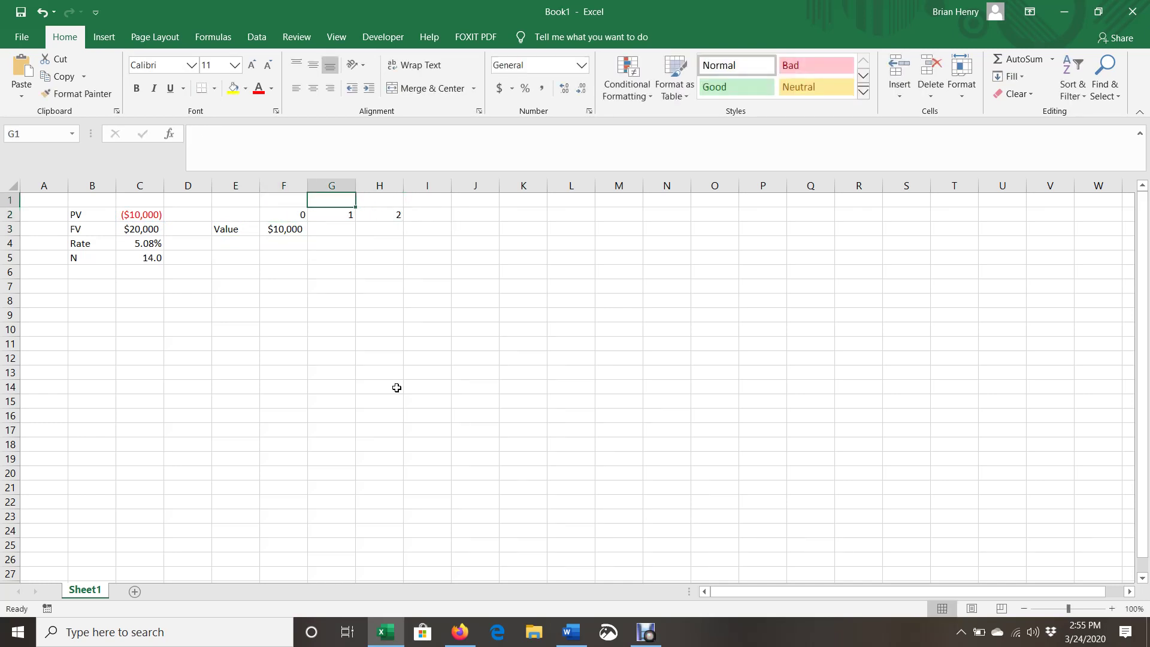
pyautogui.hotkey('shift', 'Right')
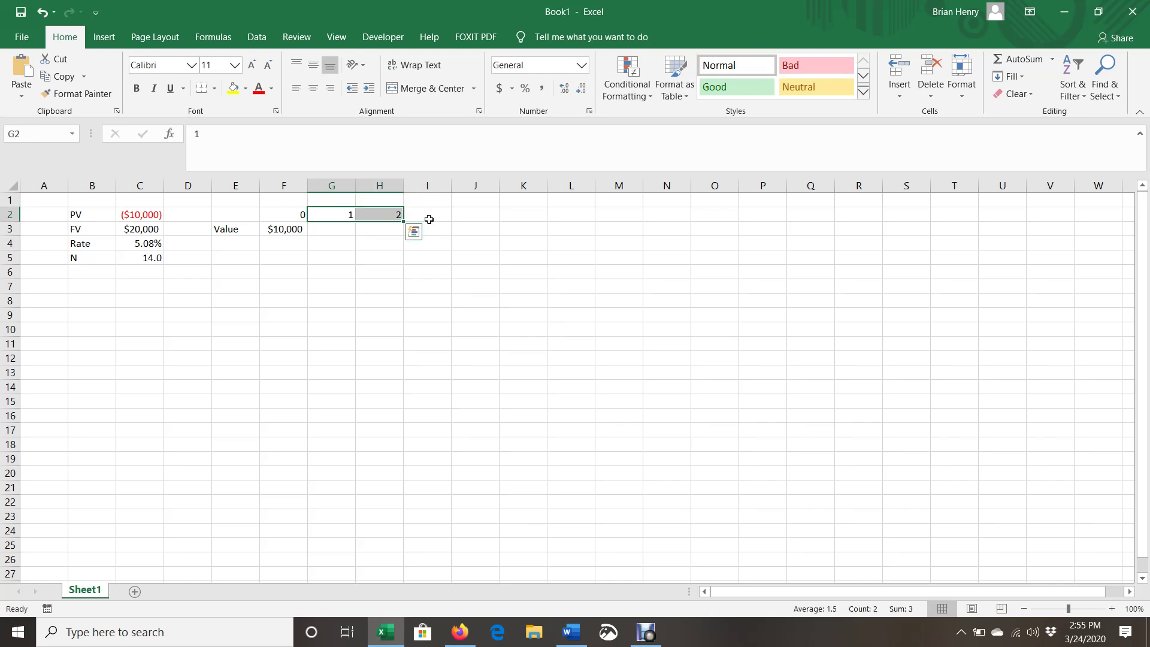
pyautogui.moveTo(403, 222); pyautogui.dragTo(982, 233)
# Enter =F3*(1+$C$4) in G3 to grow the value by one year.
pyautogui.press('Left')
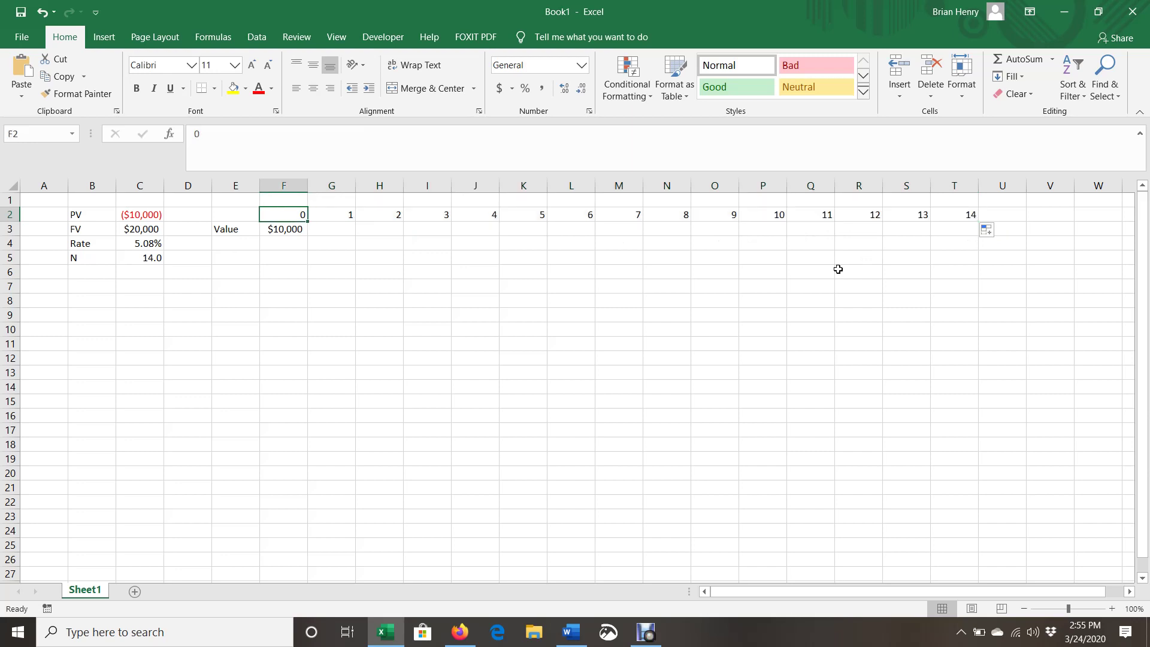
pyautogui.press('Down')
pyautogui.press('Right')
pyautogui.write('=')
pyautogui.press('Left')
pyautogui.write('*')
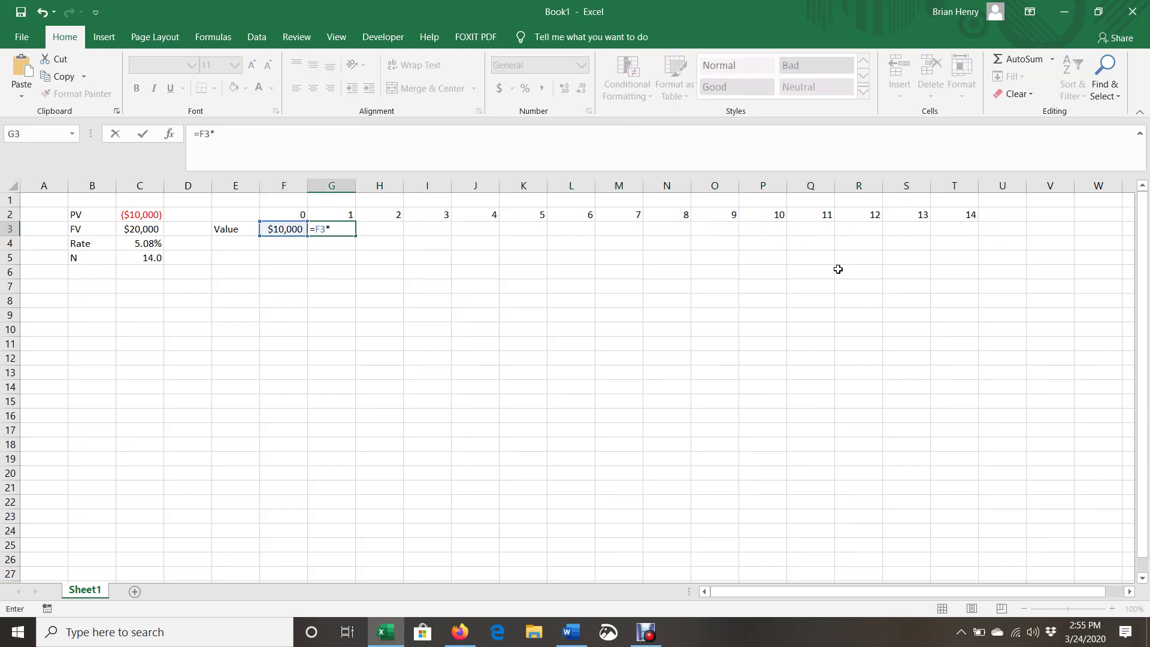
pyautogui.write('(1+')
pyautogui.press('Left')
pyautogui.press('Left')
pyautogui.press('Left')
pyautogui.press('Left')
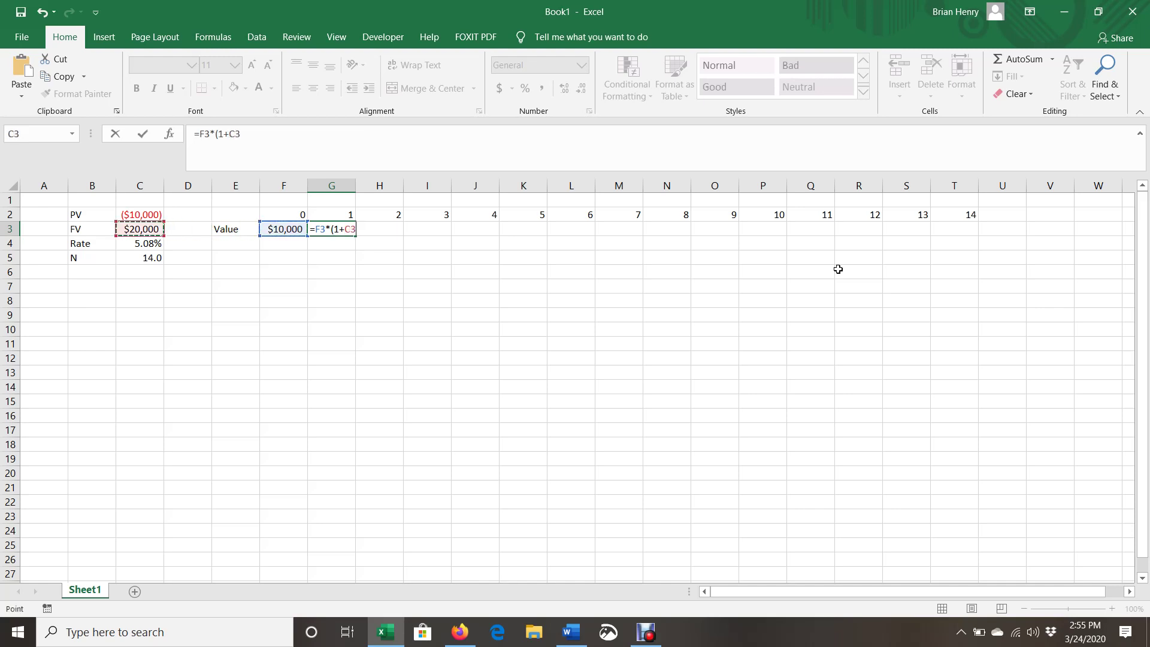
pyautogui.press('Down')
pyautogui.press('F4')
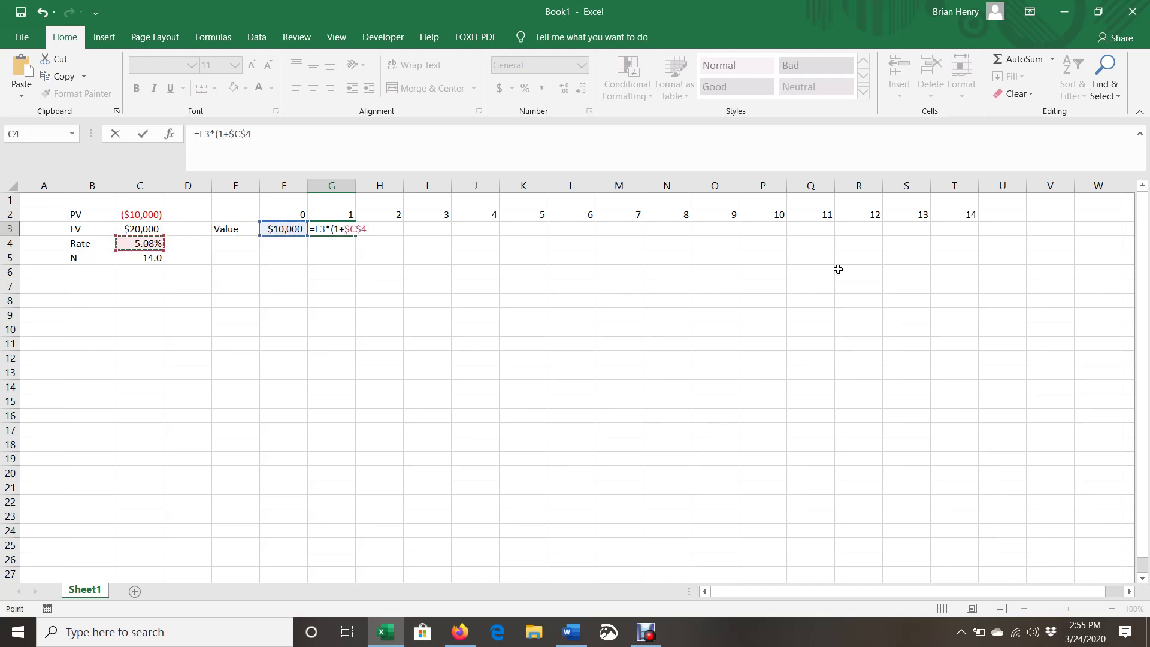
pyautogui.write(')')
pyautogui.press('Return')
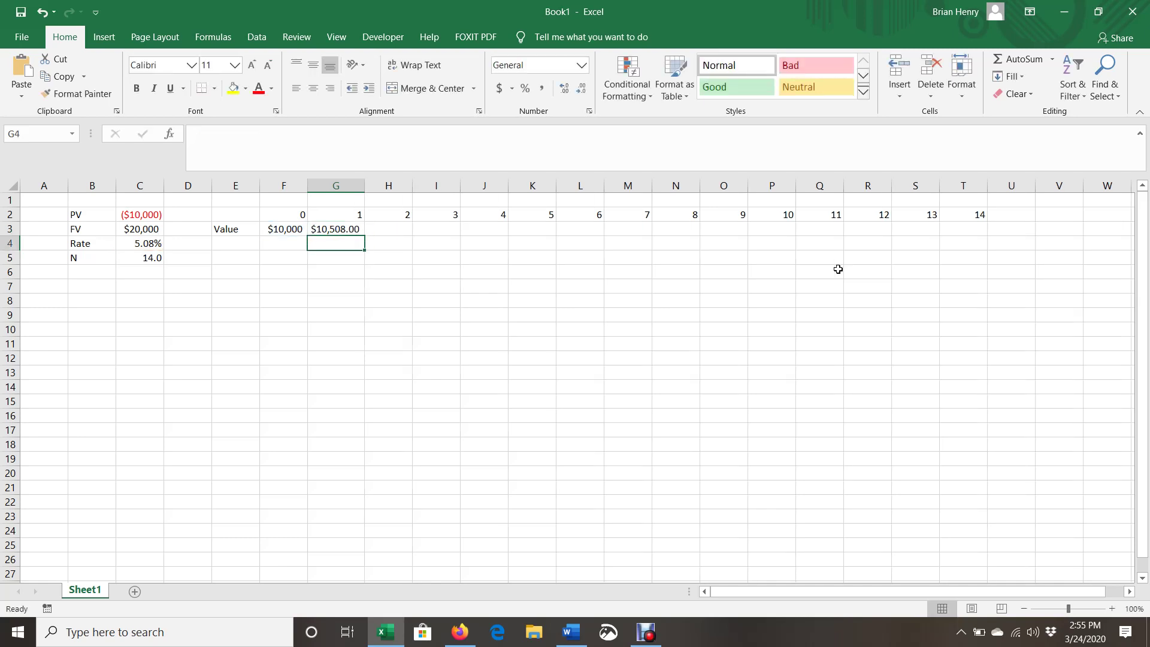
# Fill the growth formula across G3:T3 to year 14 with Ctrl+R.
pyautogui.press('Up')
pyautogui.press('Up')
pyautogui.hotkey('ctrl', 'Right')
pyautogui.press('Down')
pyautogui.hotkey('ctrl', 'shift', 'Left')
pyautogui.hotkey('ctrl', 'r')
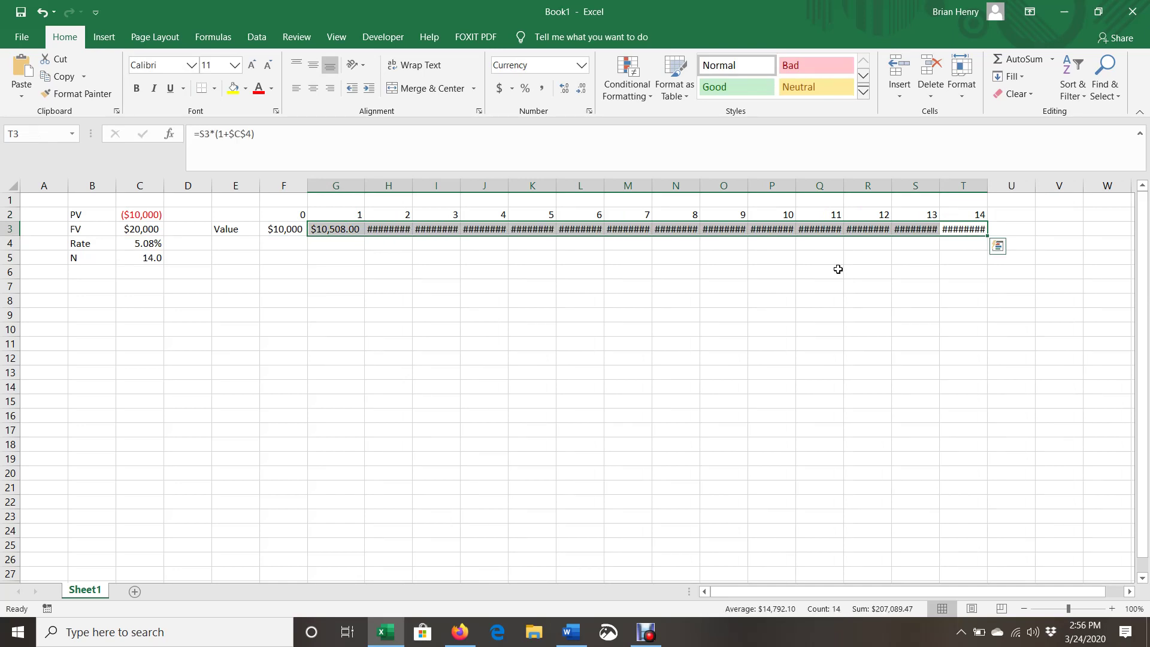
# Add a decimal place to the values, narrow column D, and check F3's formula.
pyautogui.click(564, 88)
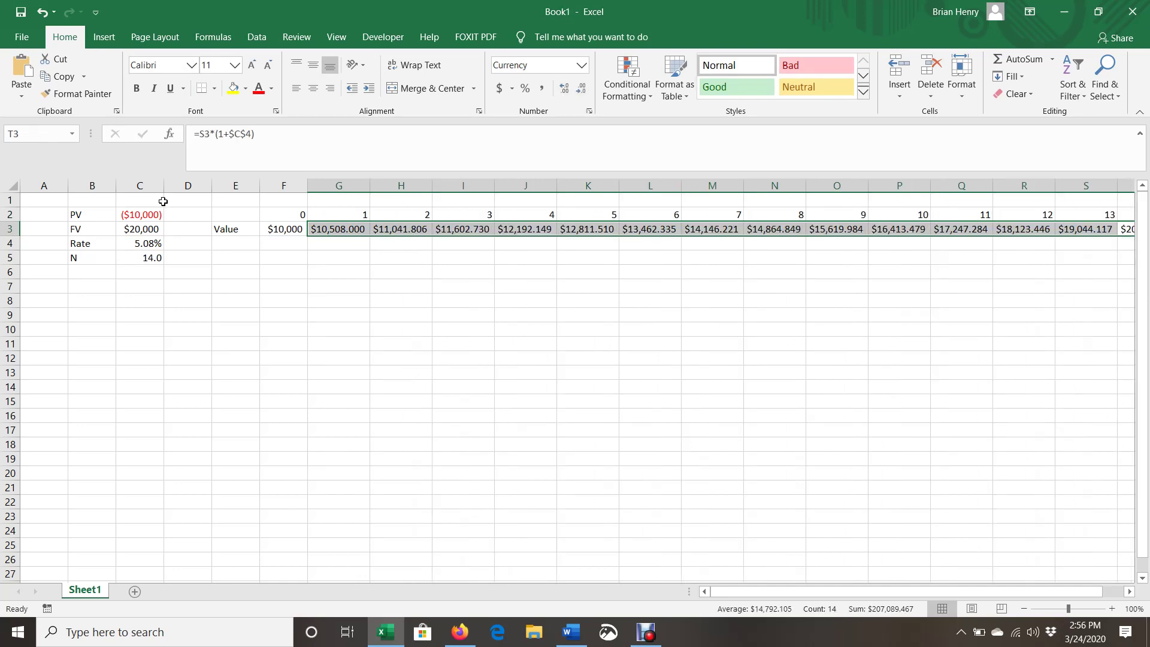
pyautogui.moveTo(199, 188); pyautogui.dragTo(177, 187)
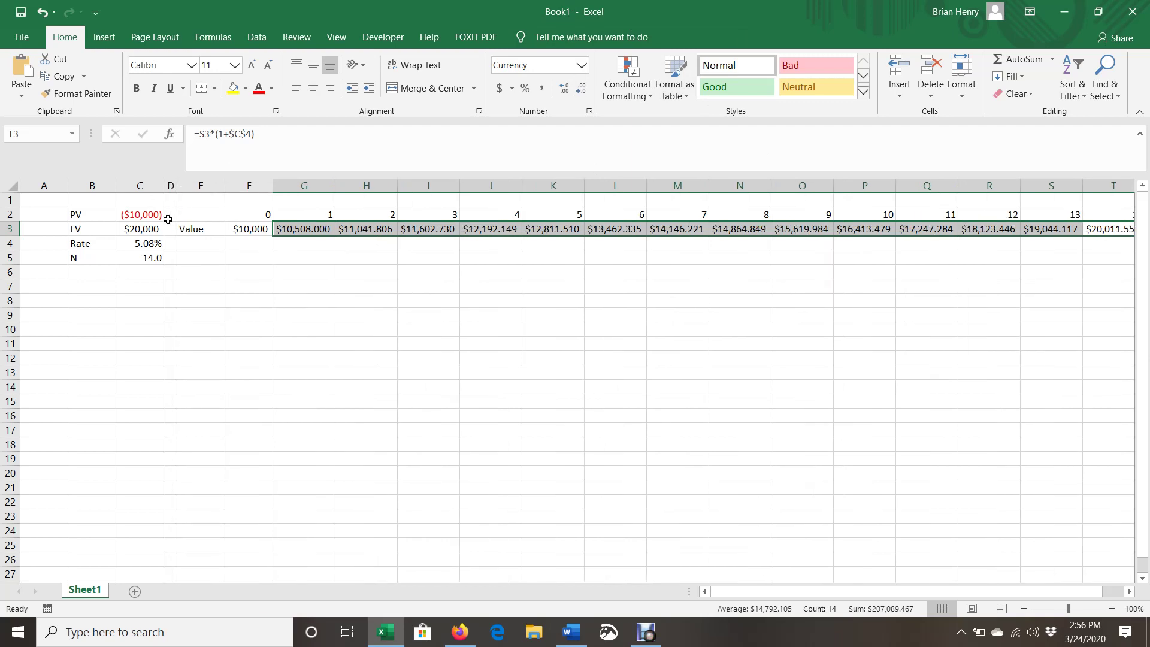
pyautogui.click(1114, 230)
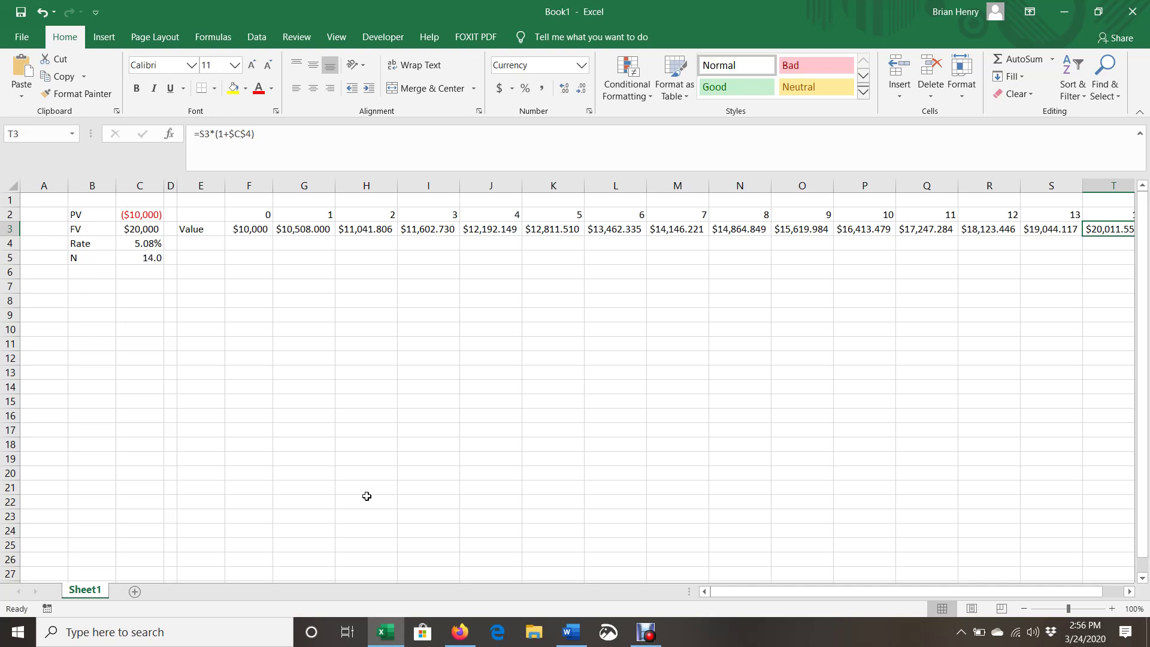
pyautogui.click(264, 221)
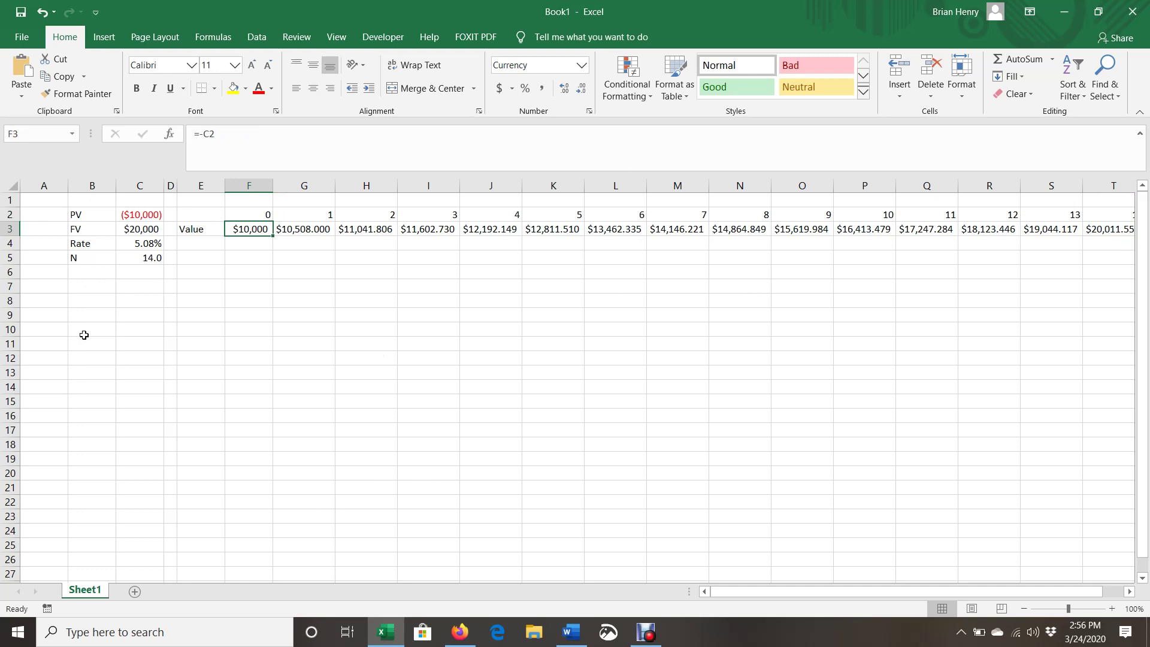
pyautogui.hotkey('alt', 'Tab')
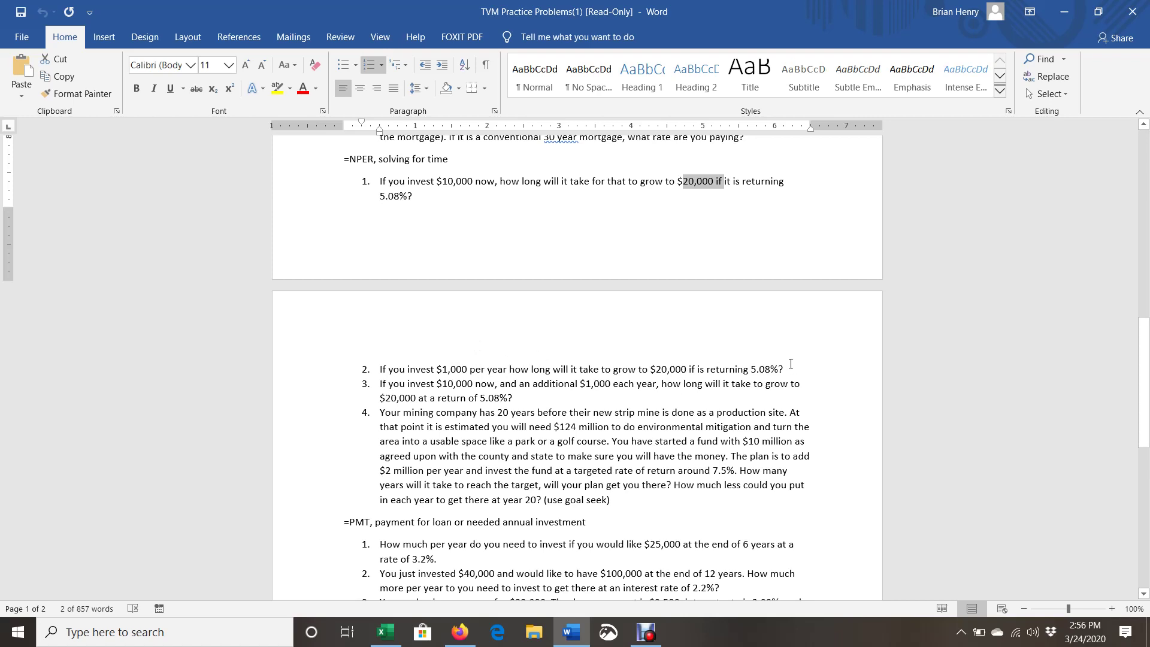
pyautogui.hotkey('alt', 'Tab')
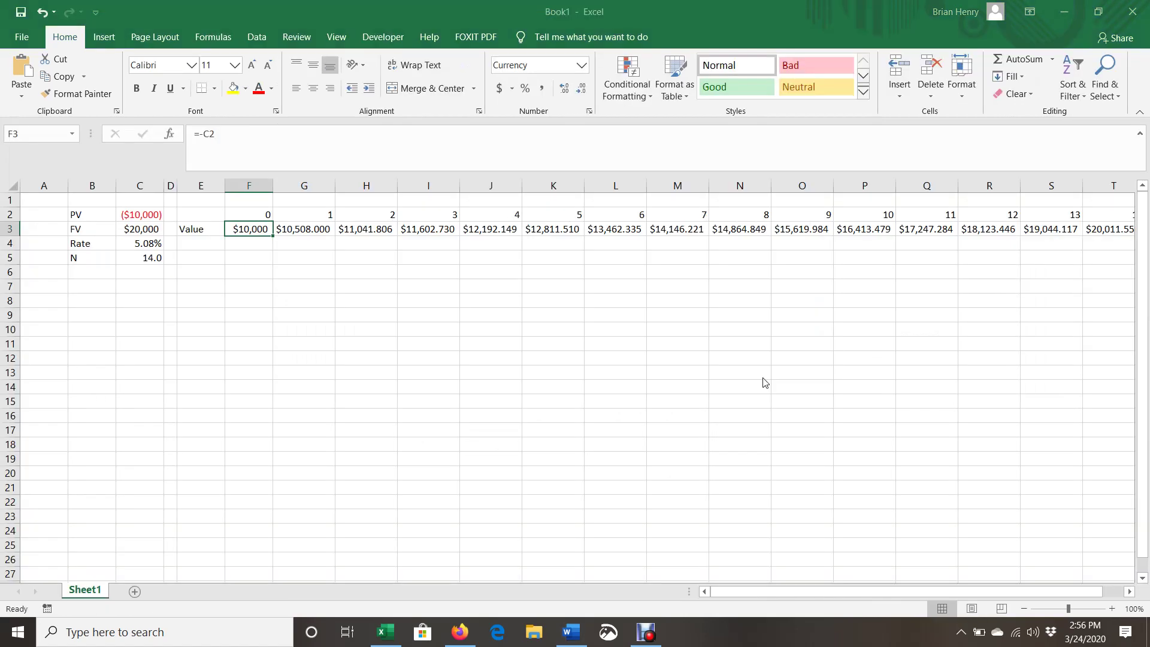
# Start the second block with label PMT and -$1,000 in row 8.
pyautogui.click(78, 299)
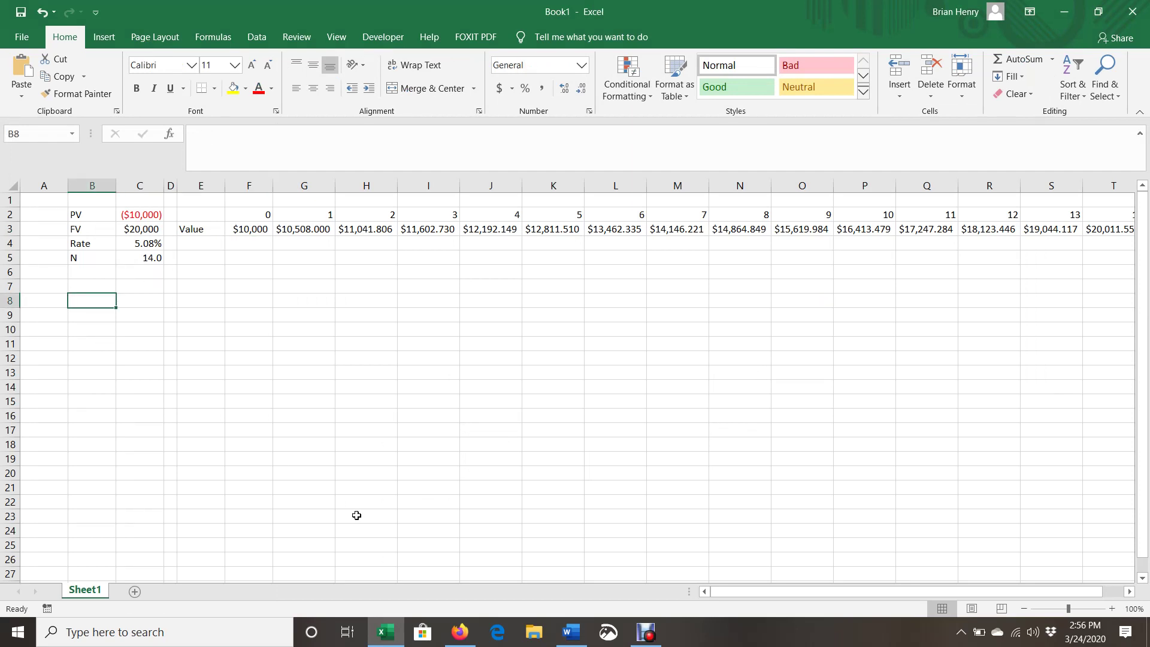
pyautogui.write('PMT')
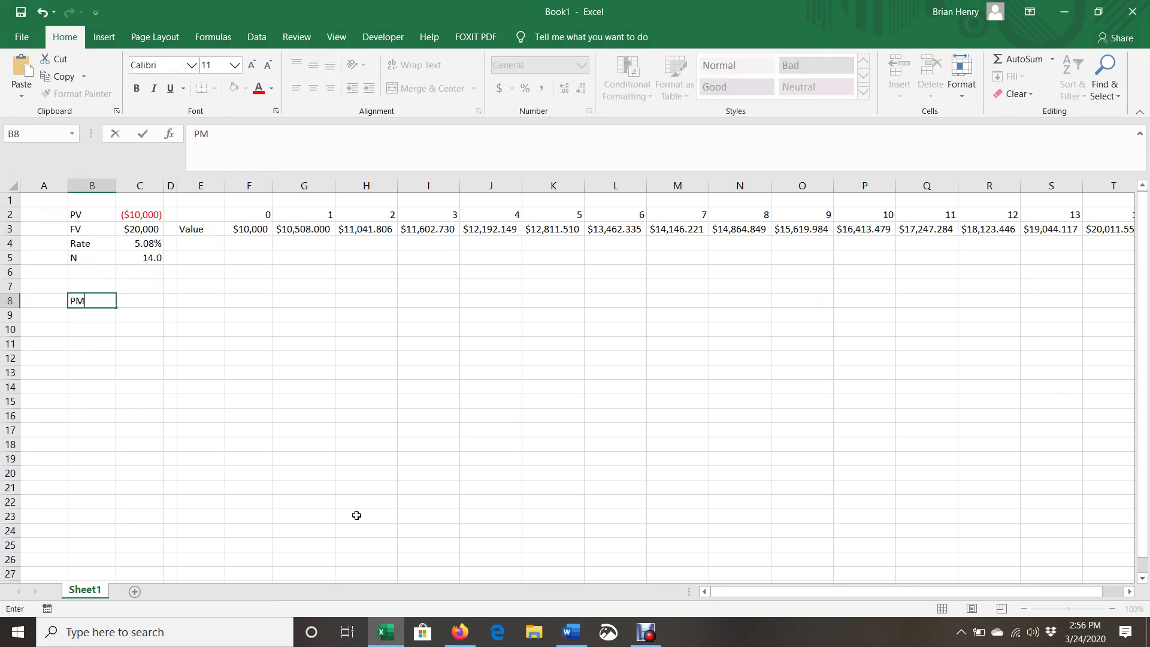
pyautogui.press('Tab')
pyautogui.write('-')
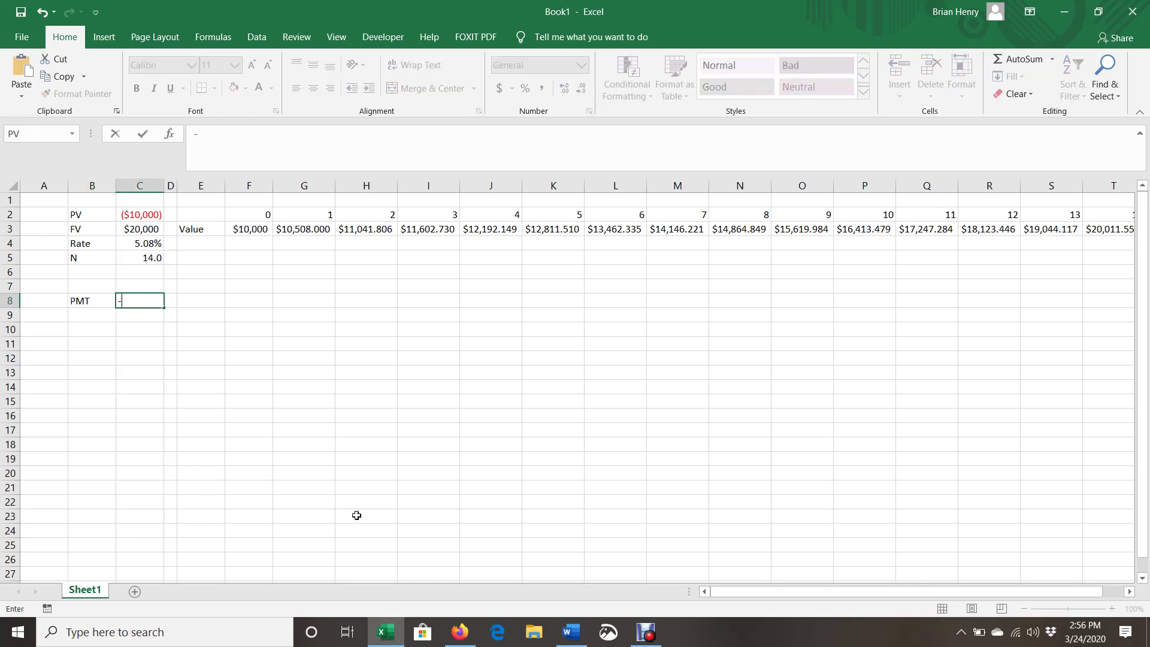
pyautogui.write('$1,000')
pyautogui.press('Return')
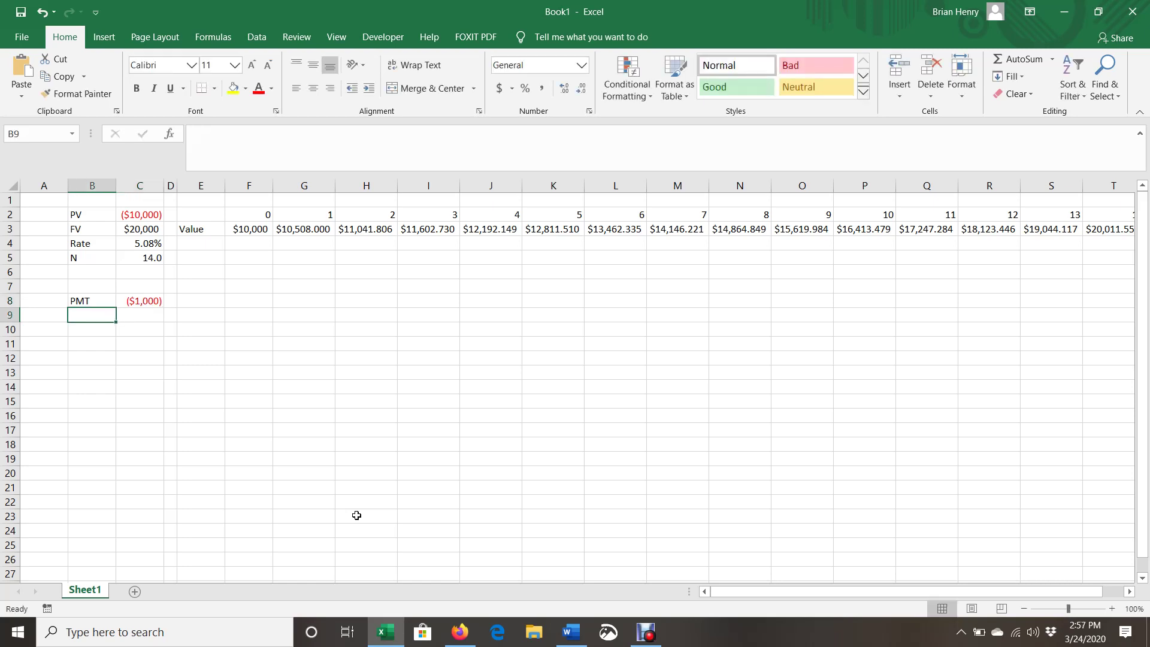
# Add FV $20,000 in row 9 and Rate 5.08% in row 10.
pyautogui.write('FV')
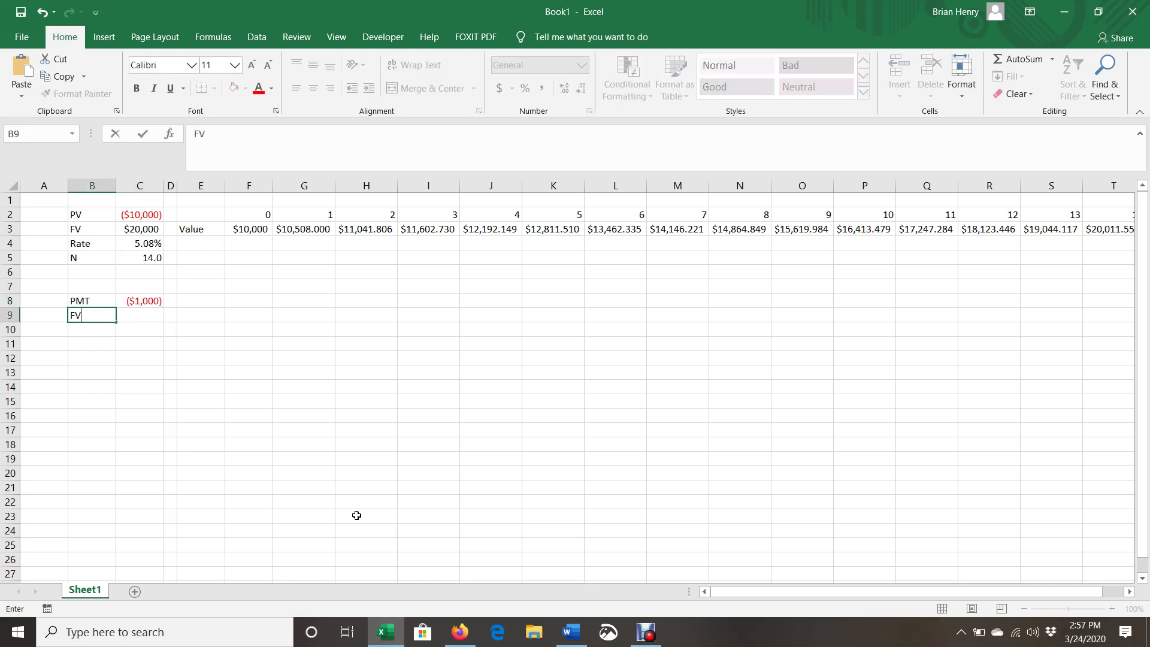
pyautogui.press('Tab')
pyautogui.write('$20,000')
pyautogui.press('Return')
pyautogui.write('Rate')
pyautogui.press('Tab')
pyautogui.write('5.08')
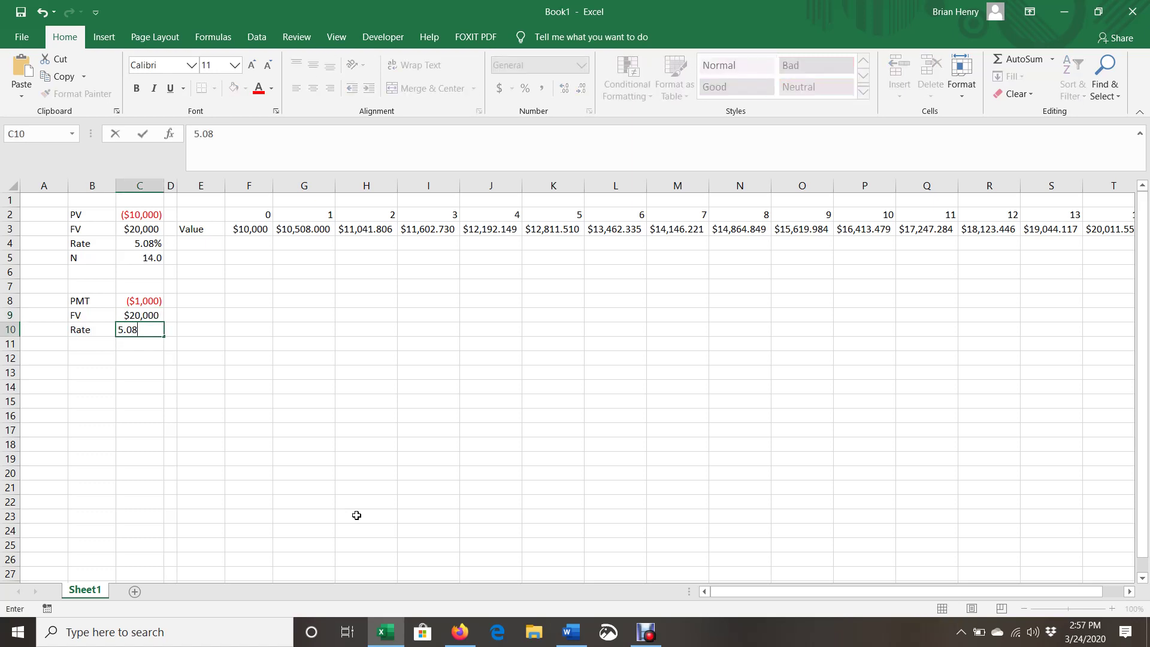
pyautogui.write('%')
pyautogui.press('Return')
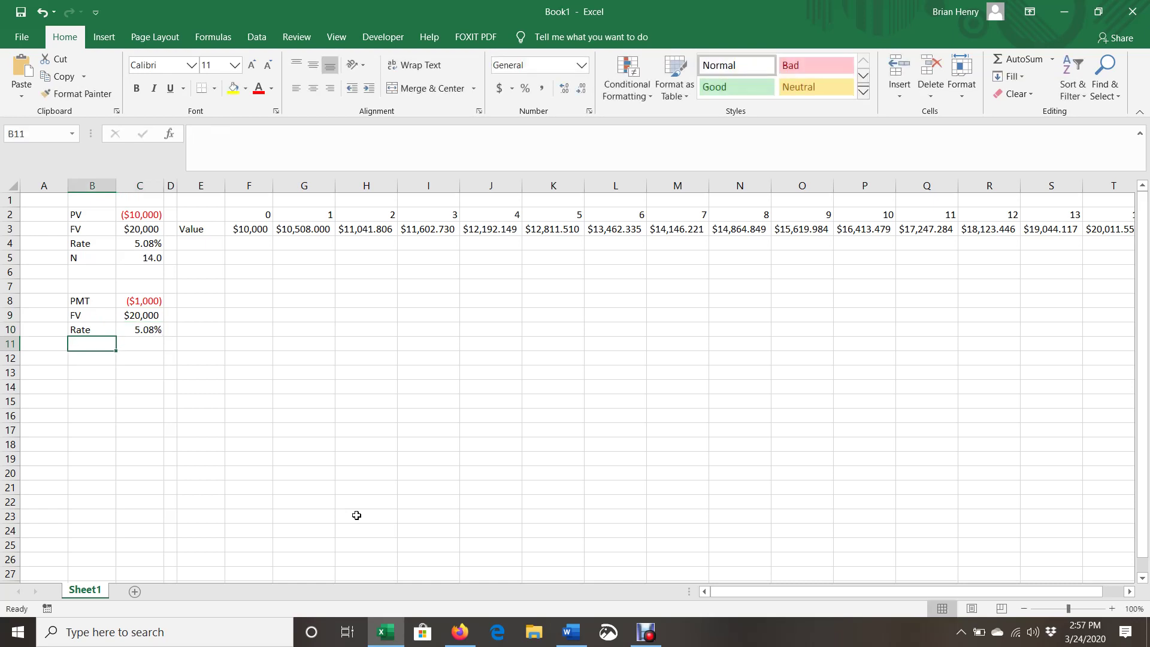
# Label B11 as N and enter =NPER(C10,C8,0,C9), giving 14.14915.
pyautogui.write('N')
pyautogui.press('Tab')
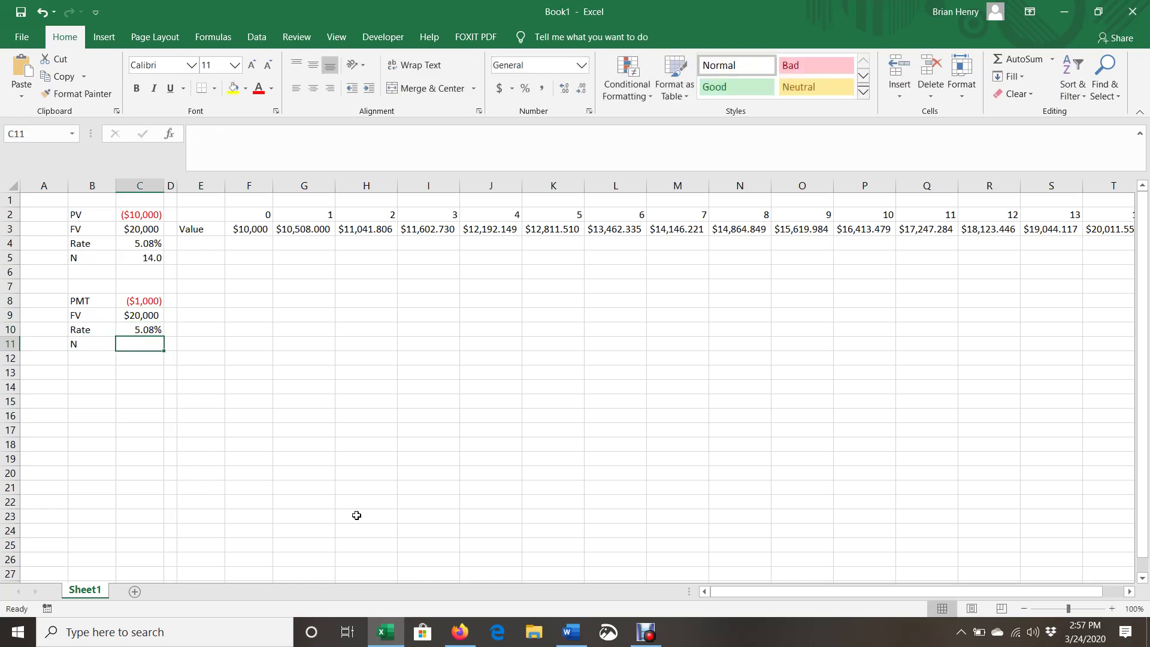
pyautogui.write('=nper(')
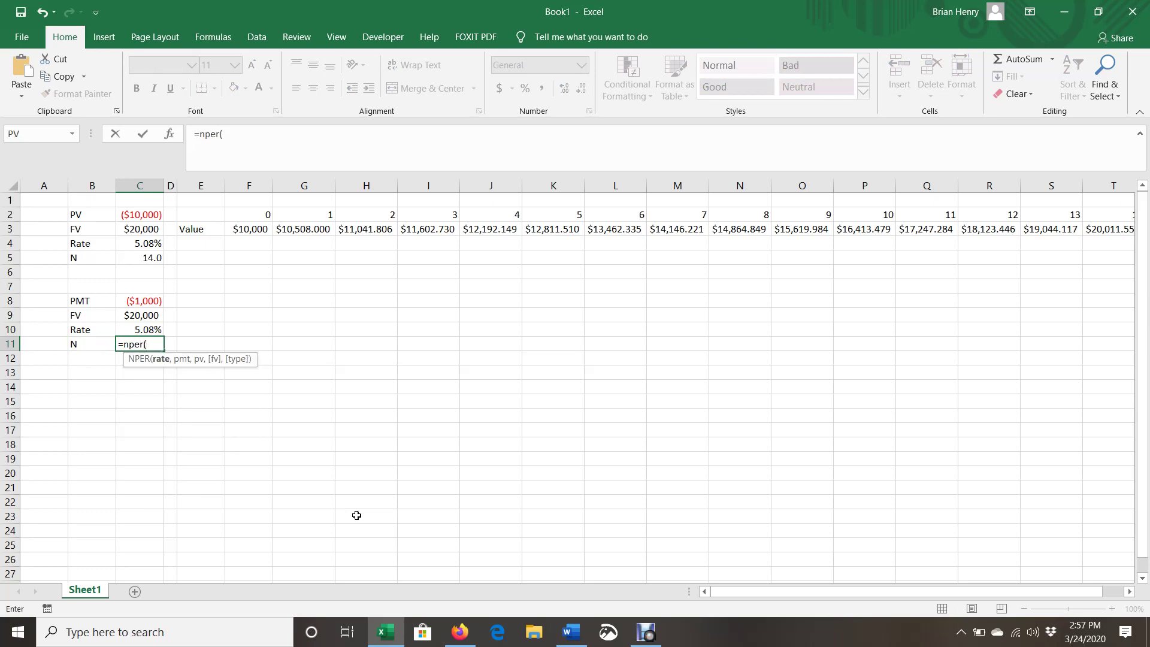
pyautogui.press('Up')
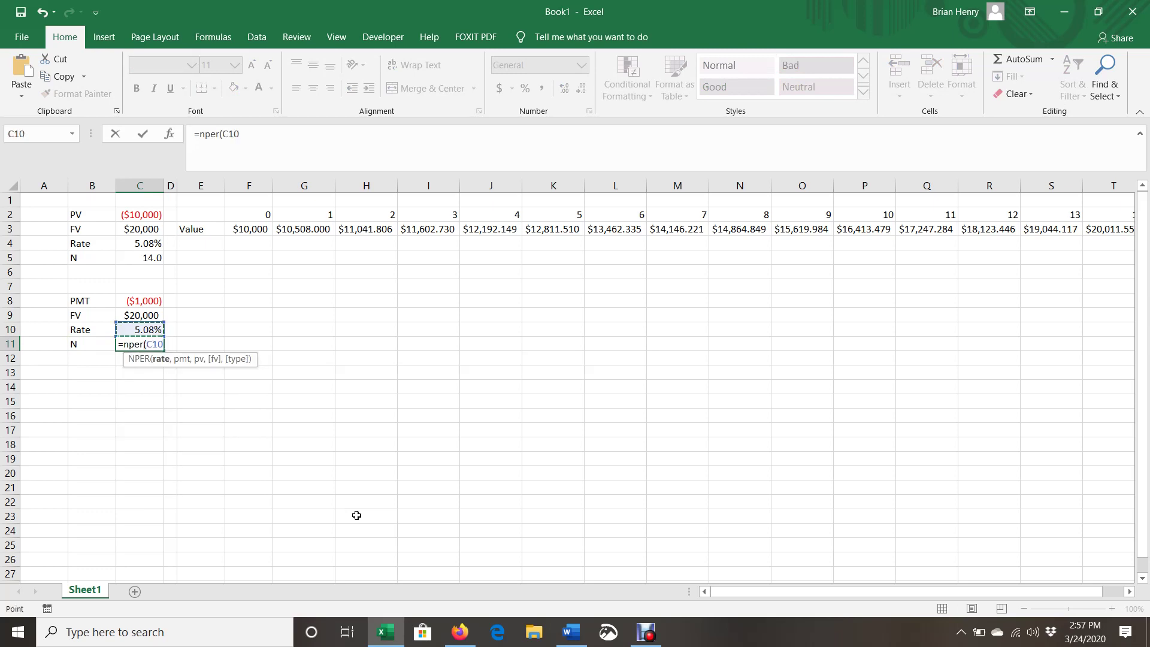
pyautogui.write(',')
pyautogui.press('Up')
pyautogui.press('Up')
pyautogui.press('Up')
pyautogui.write(',')
pyautogui.press('Up')
pyautogui.press('Up')
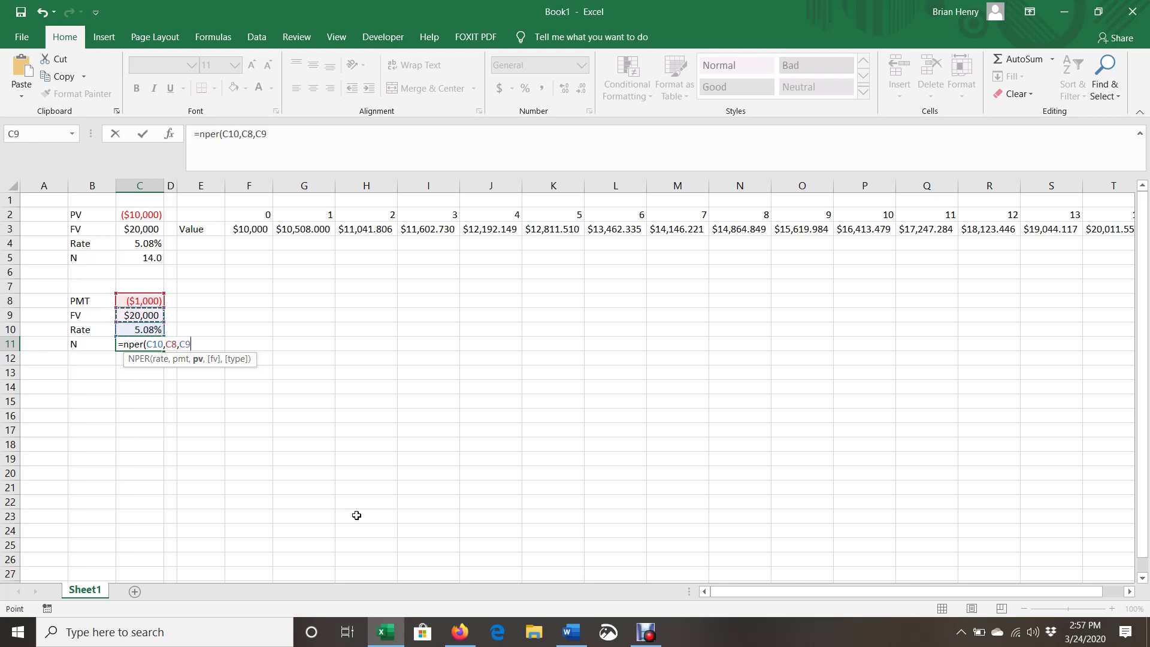
pyautogui.press('BackSpace')
pyautogui.press('BackSpace')
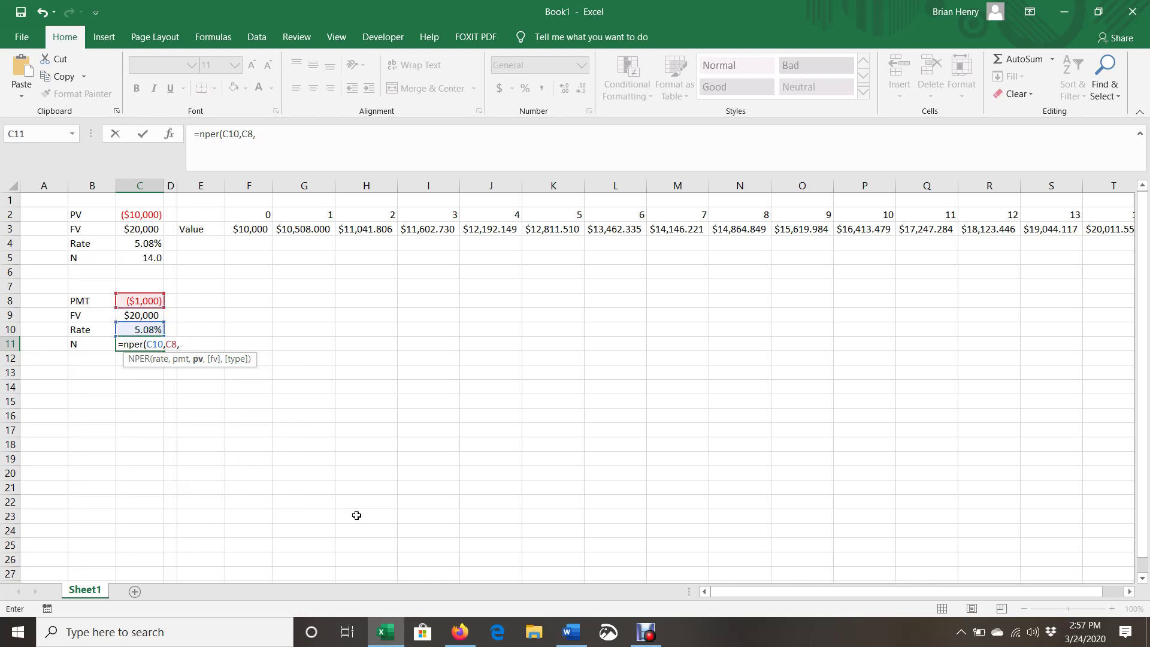
pyautogui.write('0,')
pyautogui.press('Up')
pyautogui.press('Up')
pyautogui.press('Return')
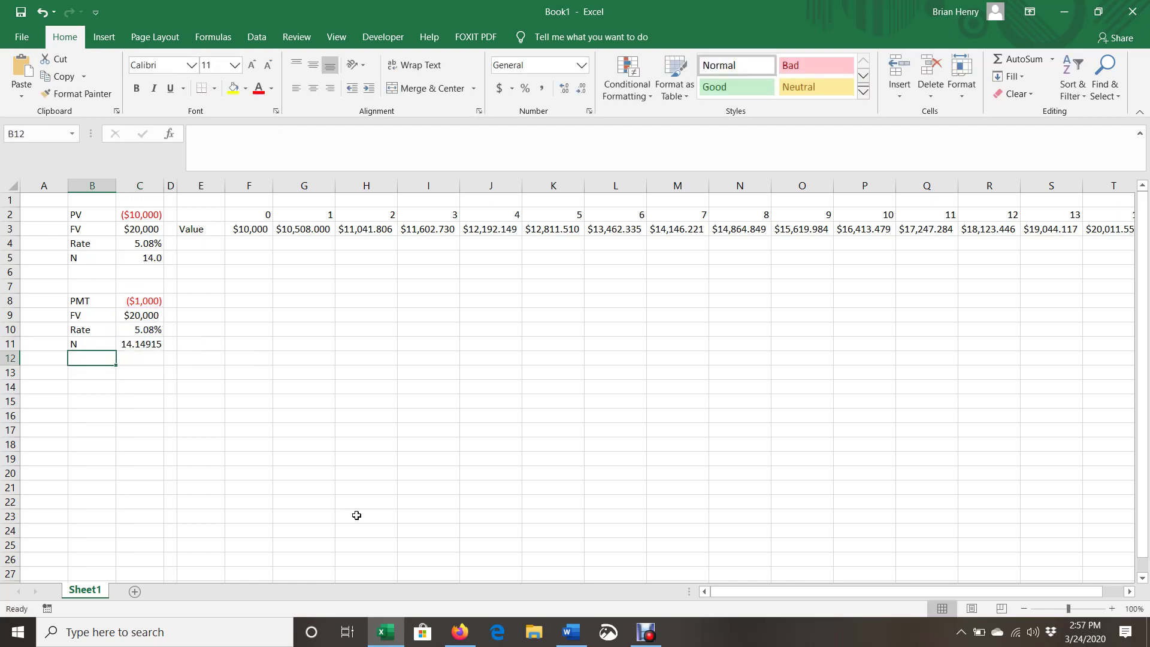
pyautogui.press('Right')
pyautogui.press('Up')
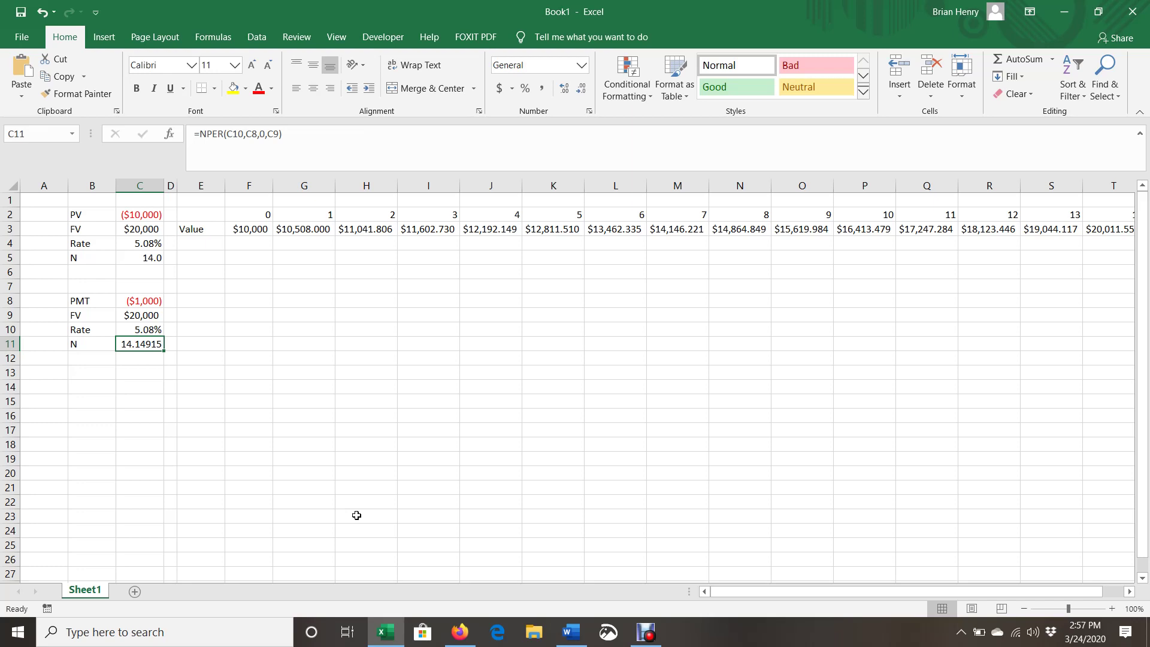
# Label E9 as Value for the payment schedule.
pyautogui.press('Right')
pyautogui.press('Right')
pyautogui.press('Right')
pyautogui.press('Up')
pyautogui.press('Up')
pyautogui.press('Left')
pyautogui.write('Value')
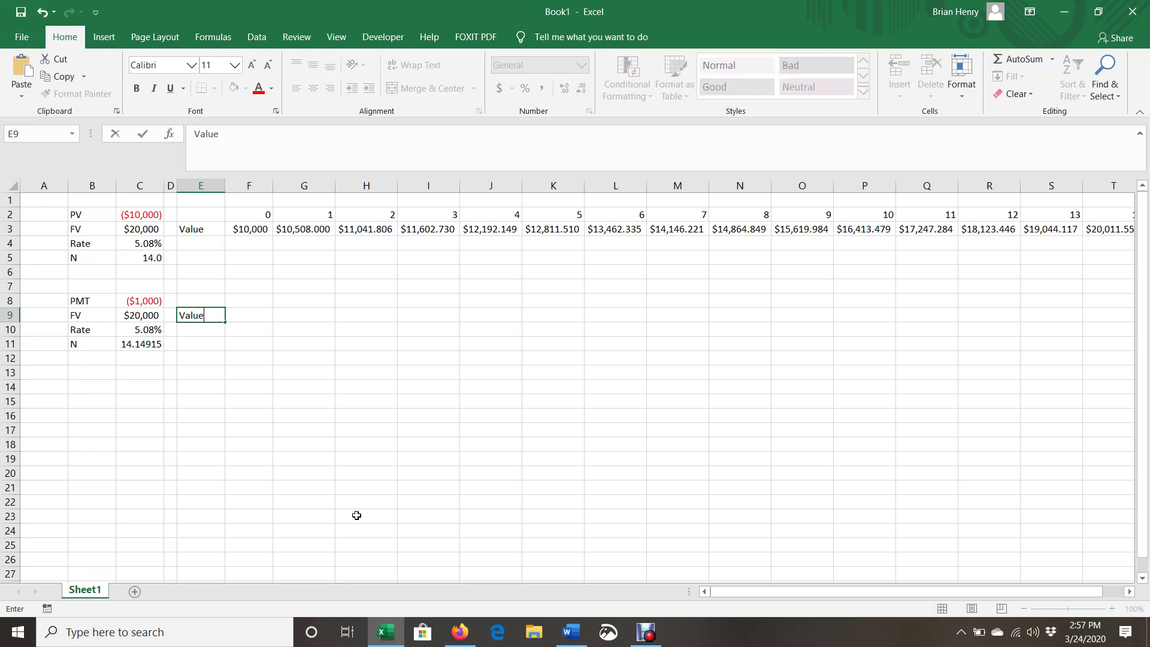
pyautogui.press('Tab')
# Number the periods 1 through 14 across F8:S8.
pyautogui.press('Up')
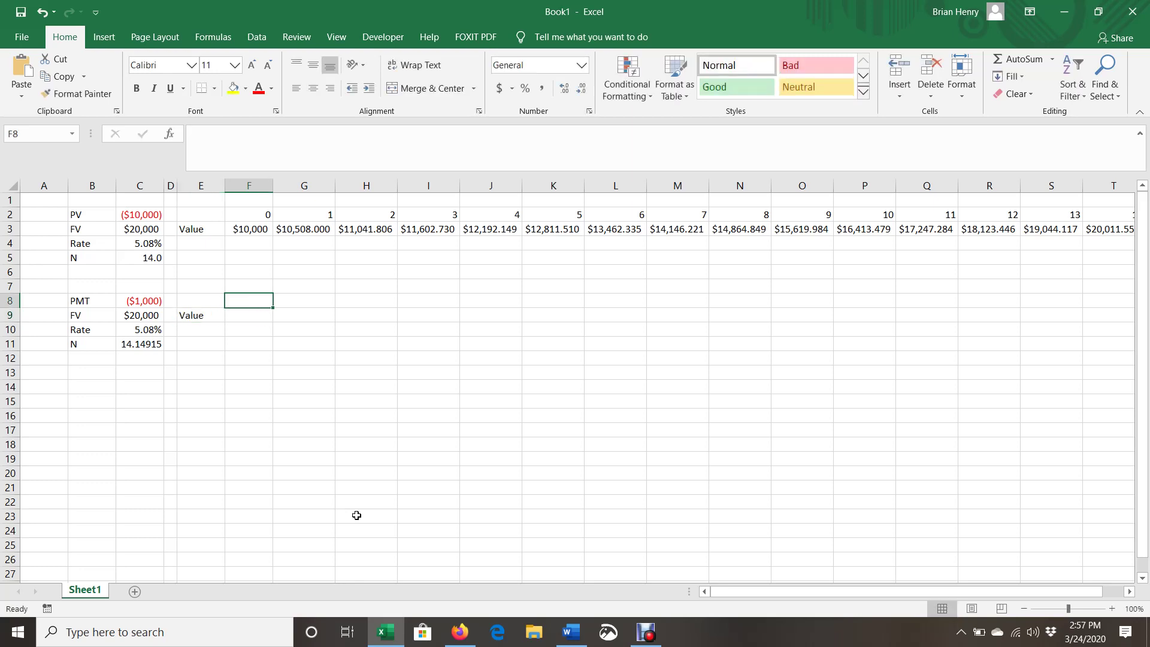
pyautogui.write('1')
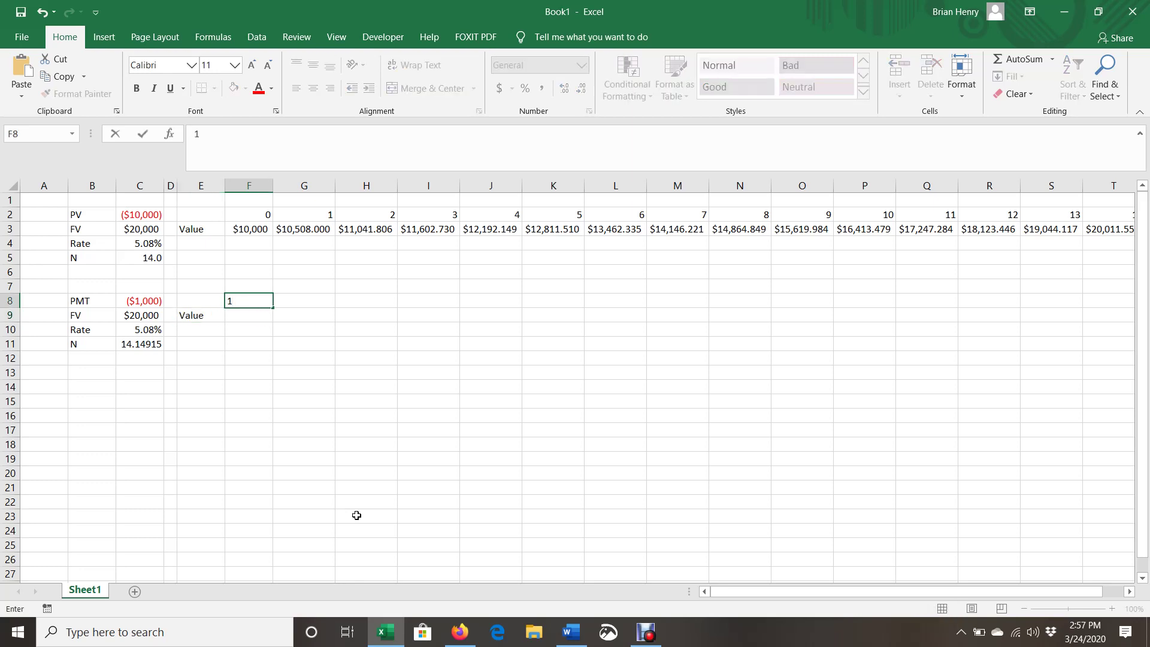
pyautogui.press('Tab')
pyautogui.write('2')
pyautogui.press('Return')
pyautogui.press('Up')
pyautogui.moveTo(263, 301)
pyautogui.mouseDown()
pyautogui.moveTo(1093, 342)
pyautogui.moveTo(1115, 304)
pyautogui.mouseUp()
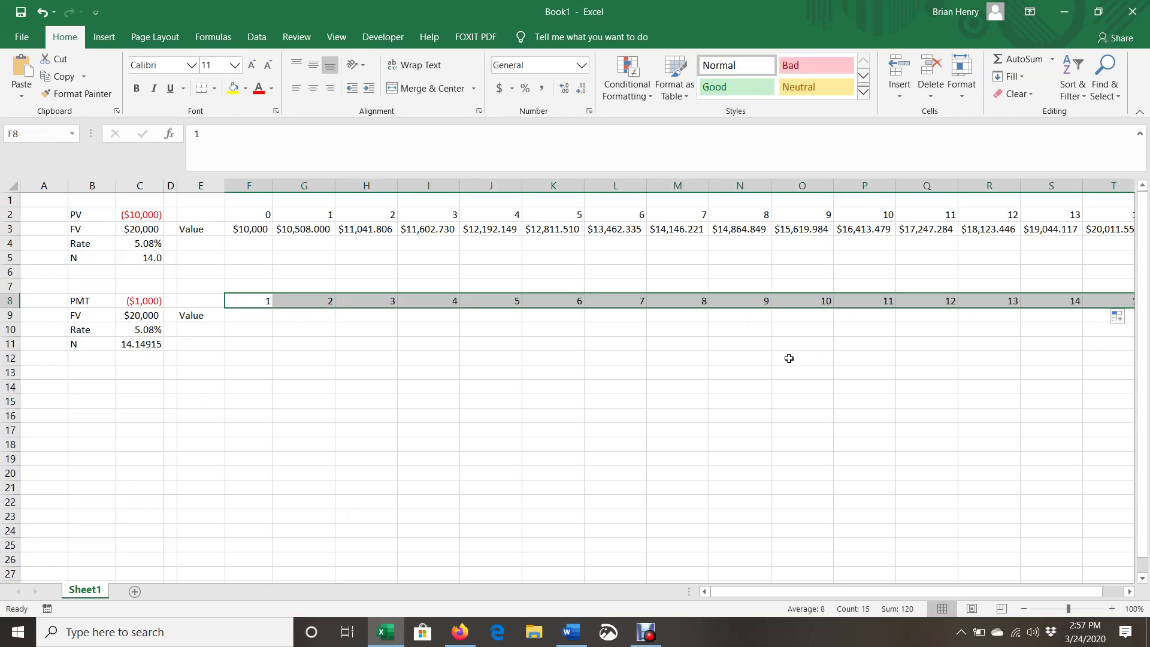
pyautogui.click(258, 317)
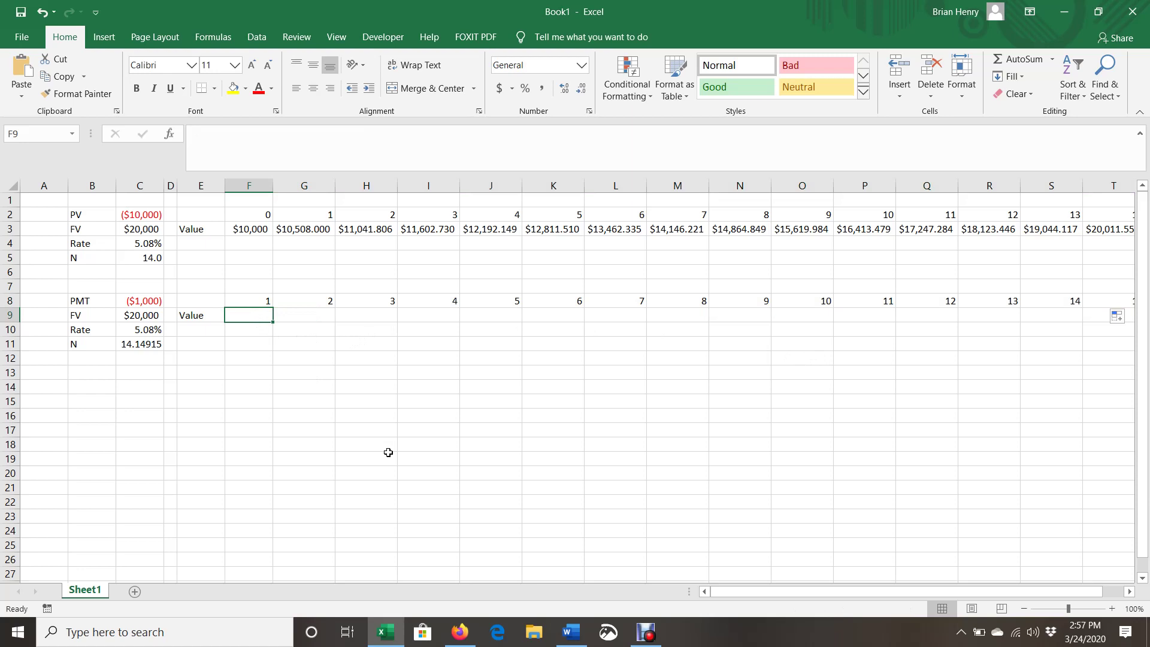
# Enter =-C8 in F9 so year 1 shows $1,000.
pyautogui.write('=-')
pyautogui.press('Left')
pyautogui.press('Left')
pyautogui.press('Up')
pyautogui.press('Left')
pyautogui.press('Return')
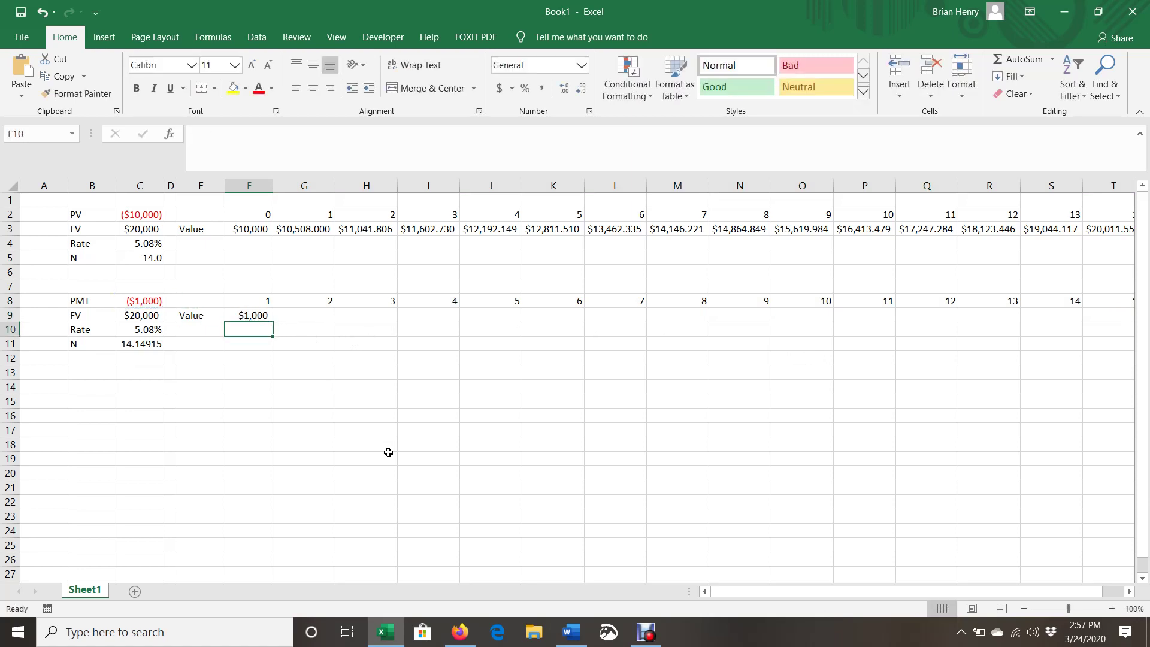
# Enter =F9*(1+$C$10)-$C$8 in G9, giving $2,050.80 for year 2.
pyautogui.press('Up')
pyautogui.press('Right')
pyautogui.write('=')
pyautogui.press('Left')
pyautogui.write('*(')
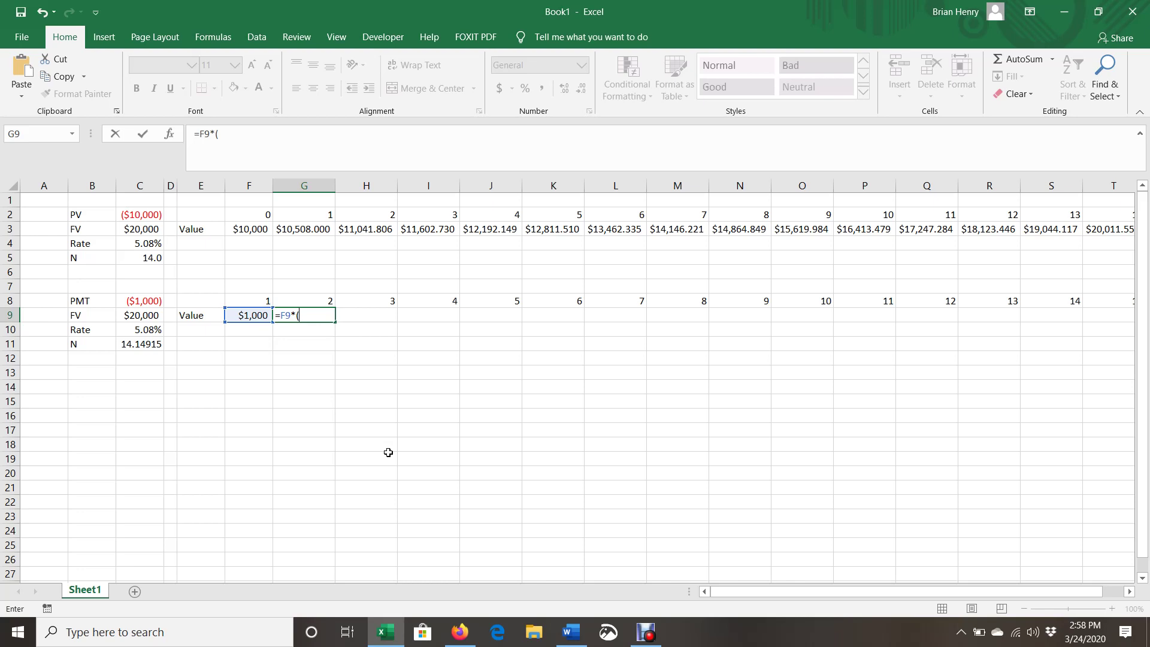
pyautogui.write('1+')
pyautogui.press('Left')
pyautogui.press('Left')
pyautogui.press('Left')
pyautogui.press('Left')
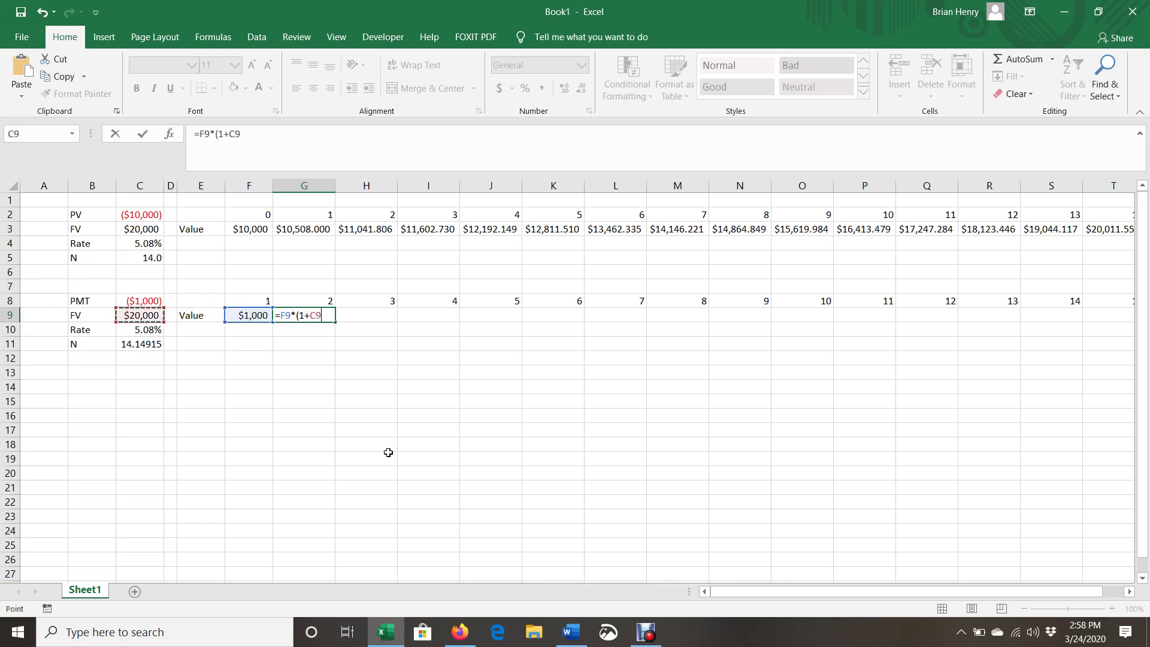
pyautogui.press('Down')
pyautogui.press('F4')
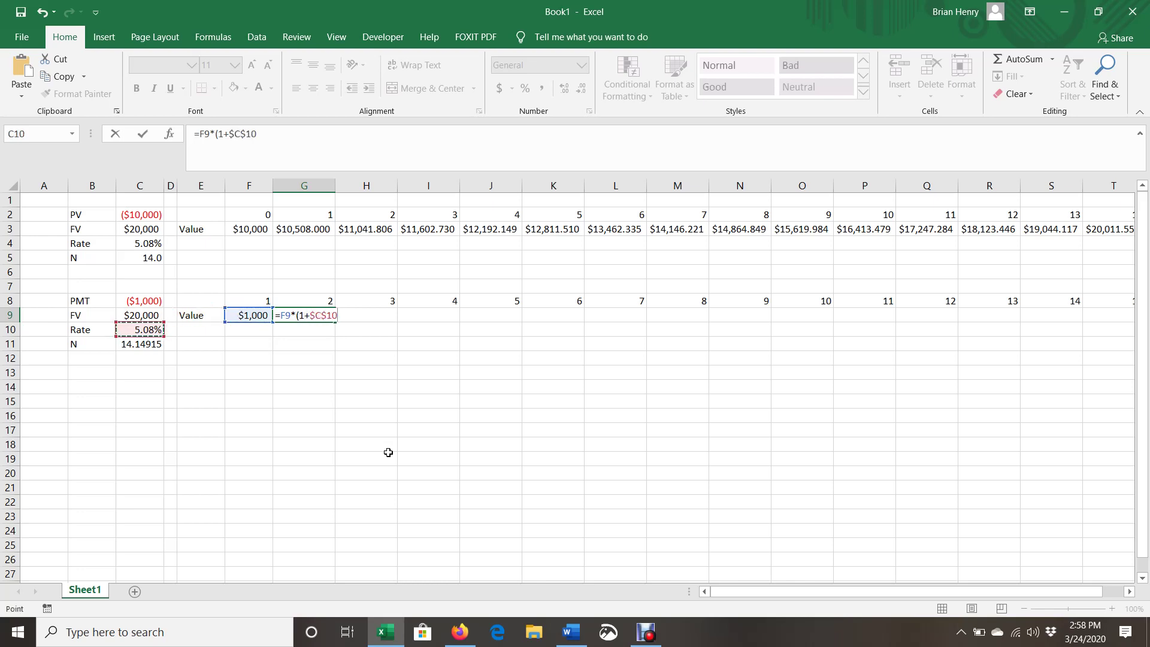
pyautogui.write(')-')
pyautogui.press('Left')
pyautogui.press('Left')
pyautogui.press('Left')
pyautogui.press('Left')
pyautogui.press('Up')
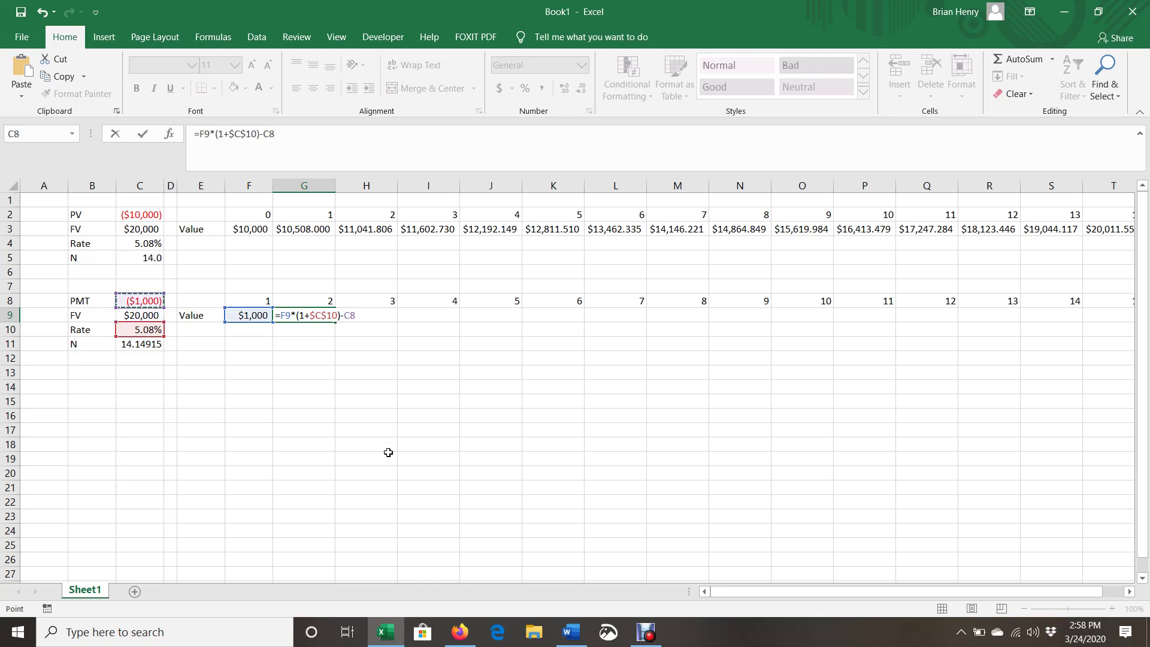
pyautogui.press('F4')
pyautogui.press('Return')
# Fill the year-2 formula across G9:T9, reaching $21,708.95 in year 15.
pyautogui.press('Up')
pyautogui.press('Right')
pyautogui.press('Right')
pyautogui.press('Right')
pyautogui.press('Right')
pyautogui.press('Right')
pyautogui.press('Right')
pyautogui.press('Right')
pyautogui.press('Right')
pyautogui.press('Right')
pyautogui.press('Right')
pyautogui.press('Right')
pyautogui.press('Right')
pyautogui.press('Right')
pyautogui.hotkey('ctrl', 'shift', 'Left')
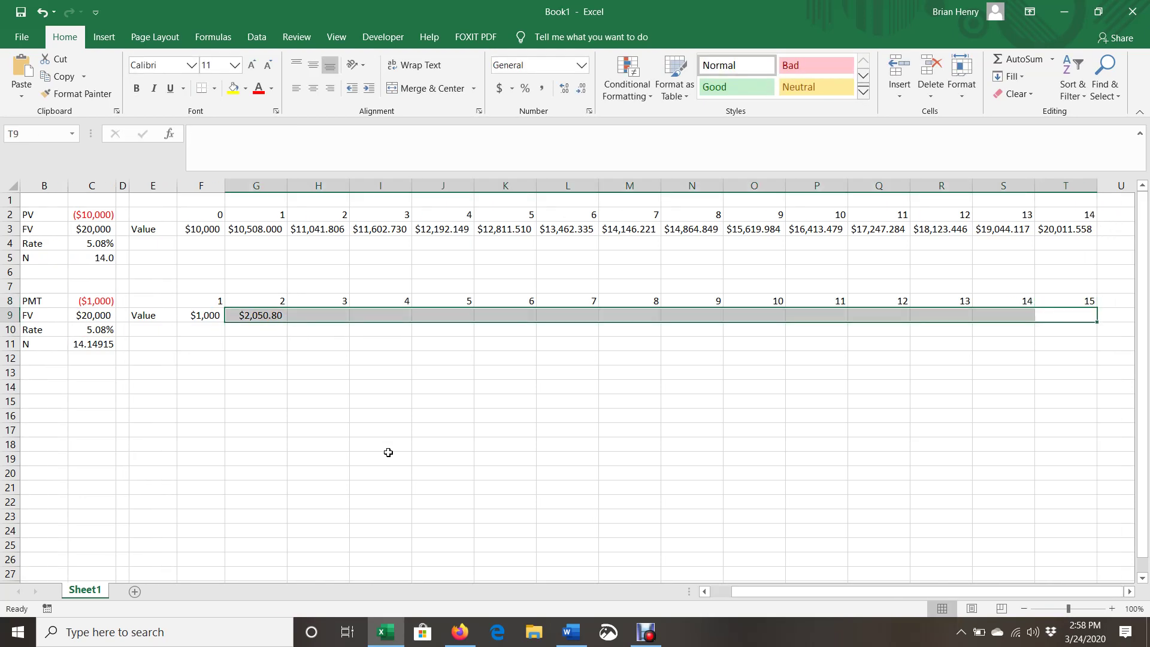
pyautogui.hotkey('ctrl', 'r')
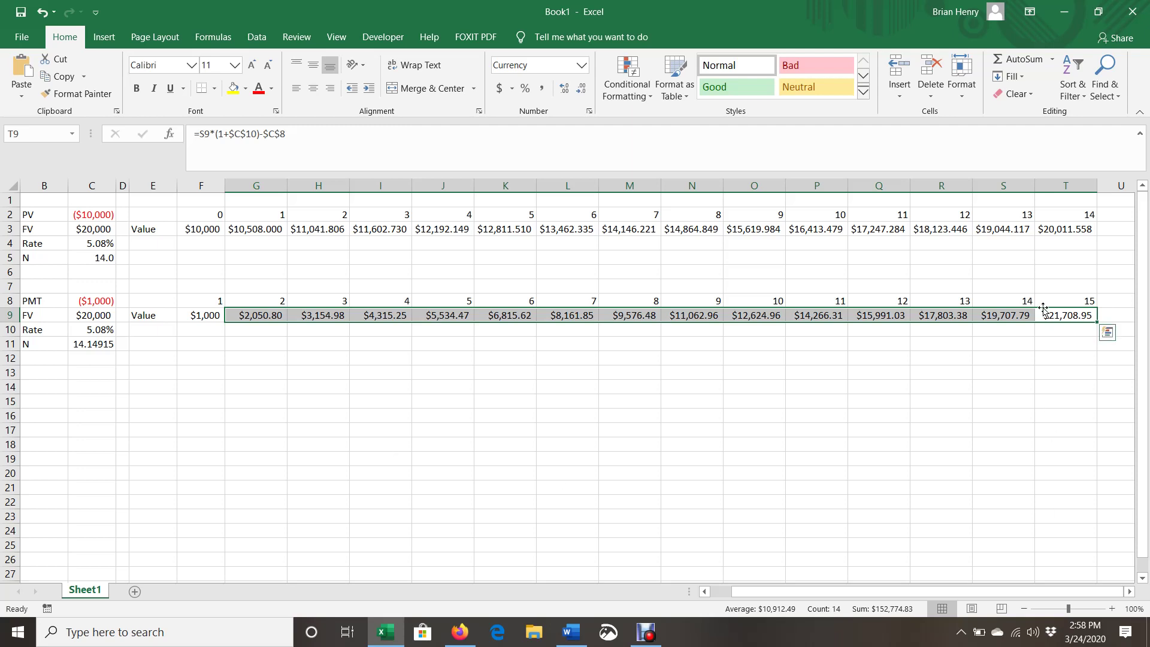
pyautogui.click(1012, 315)
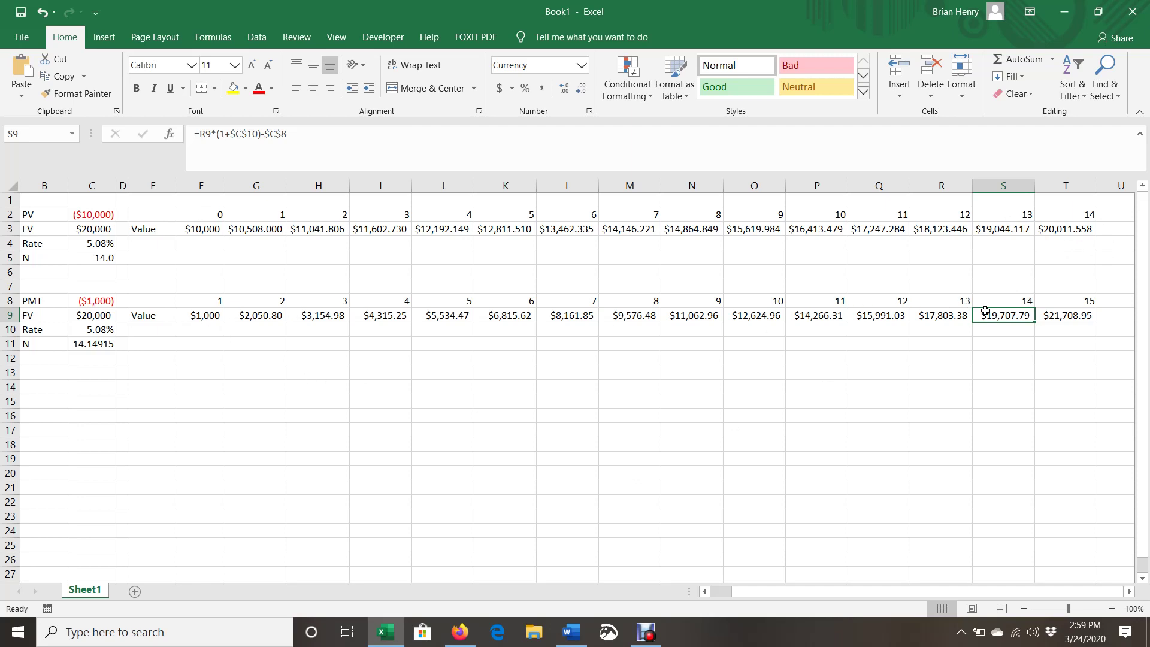
pyautogui.moveTo(731, 593); pyautogui.dragTo(712, 592)
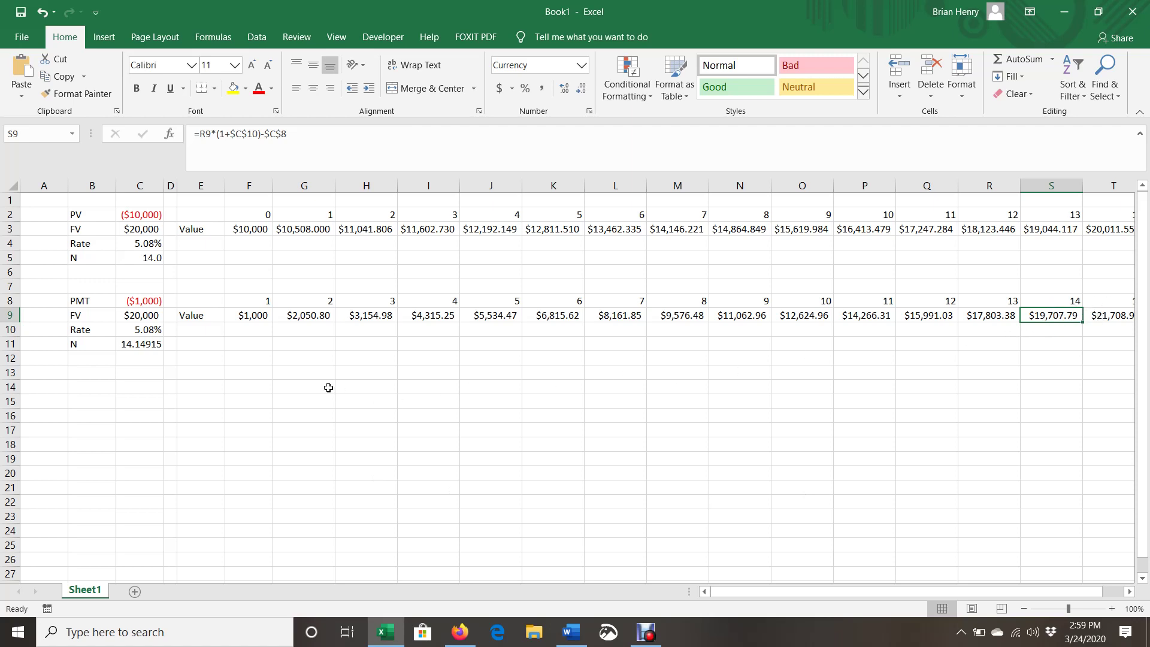
pyautogui.click(301, 362)
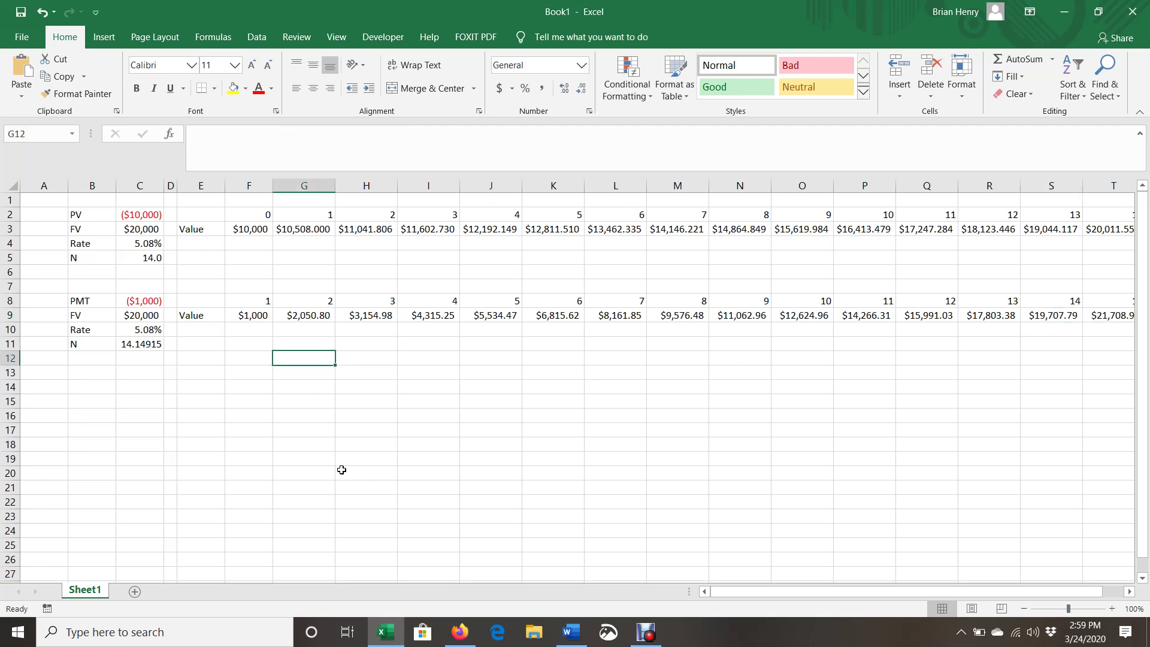
pyautogui.click(141, 344)
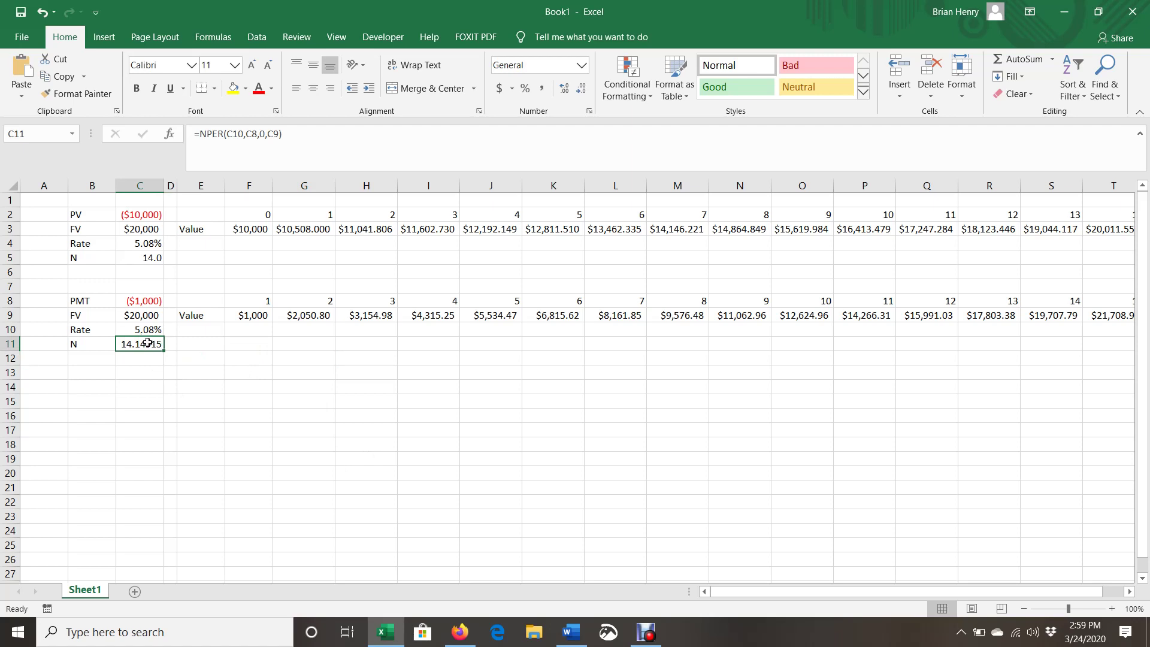
# Label N12 'Diff' and enter =T9-S9 in O12, giving $2,001.16.
pyautogui.click(743, 358)
pyautogui.write('Diff')
pyautogui.press('Tab')
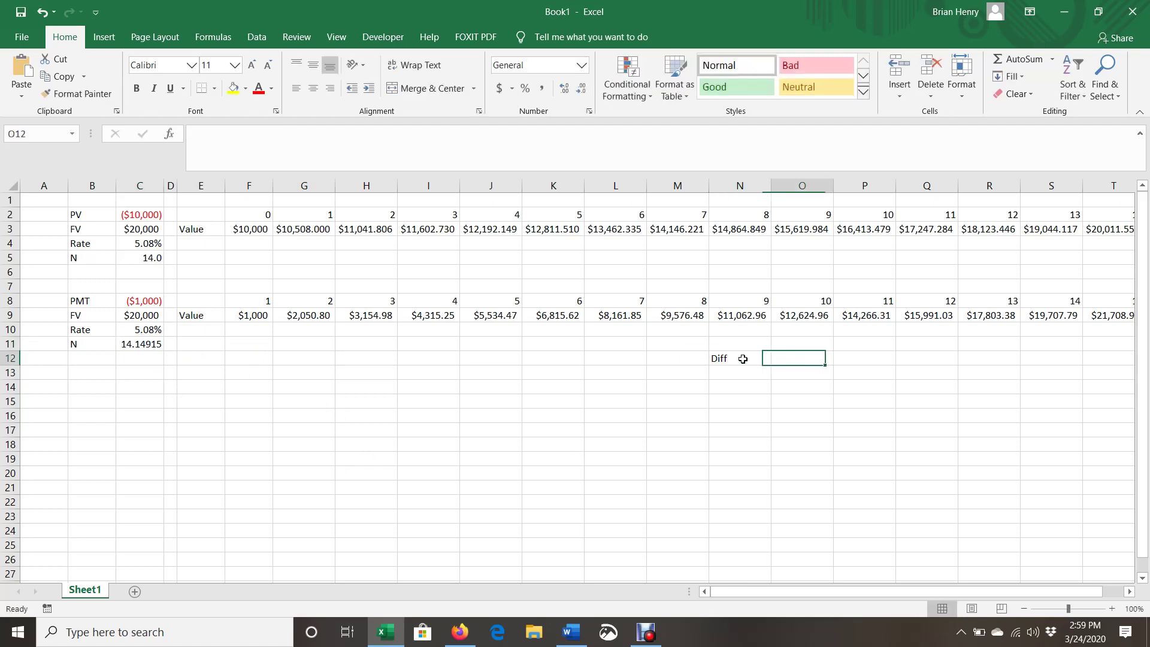
pyautogui.write('=')
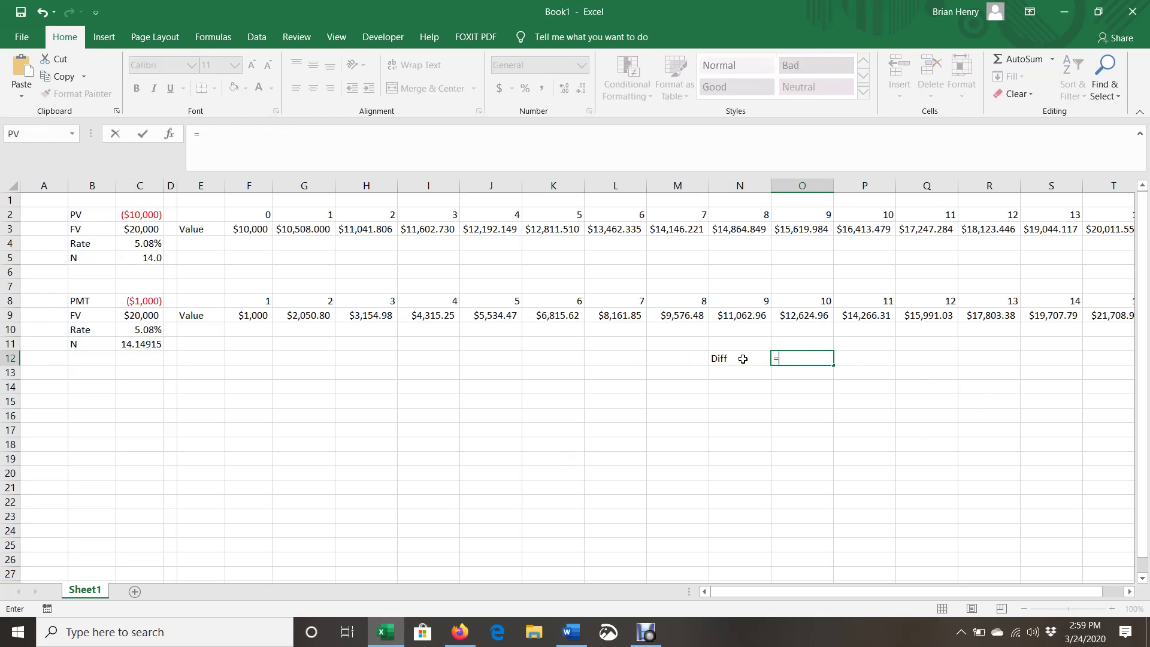
pyautogui.click(1103, 318)
pyautogui.write('-')
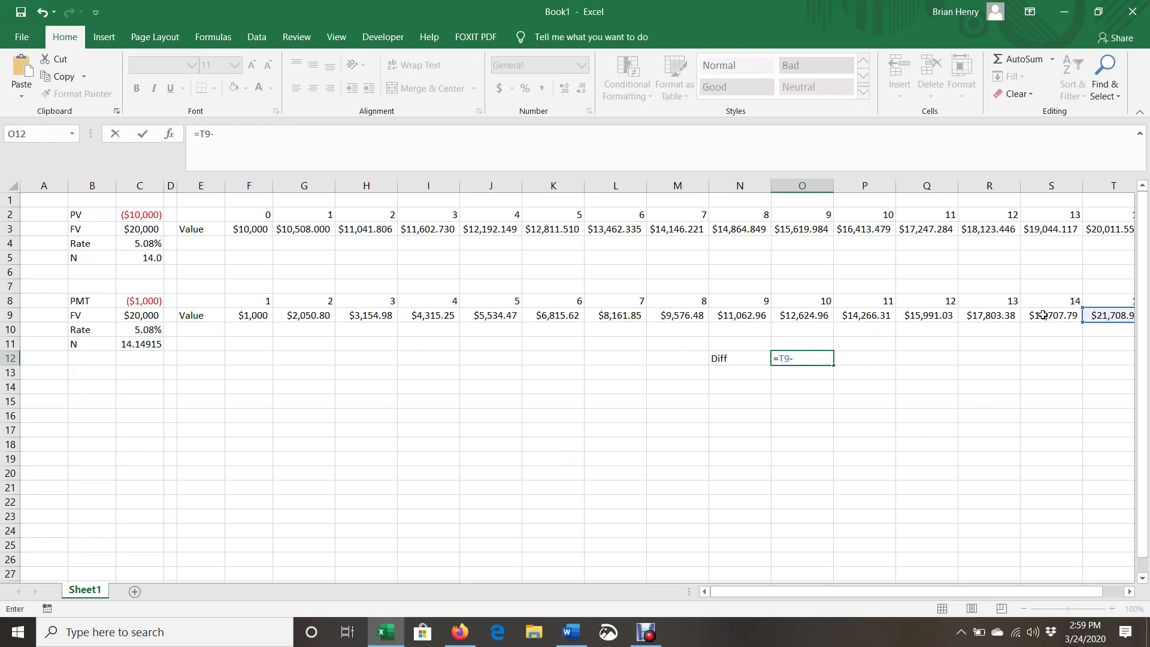
pyautogui.click(1043, 316)
pyautogui.press('Return')
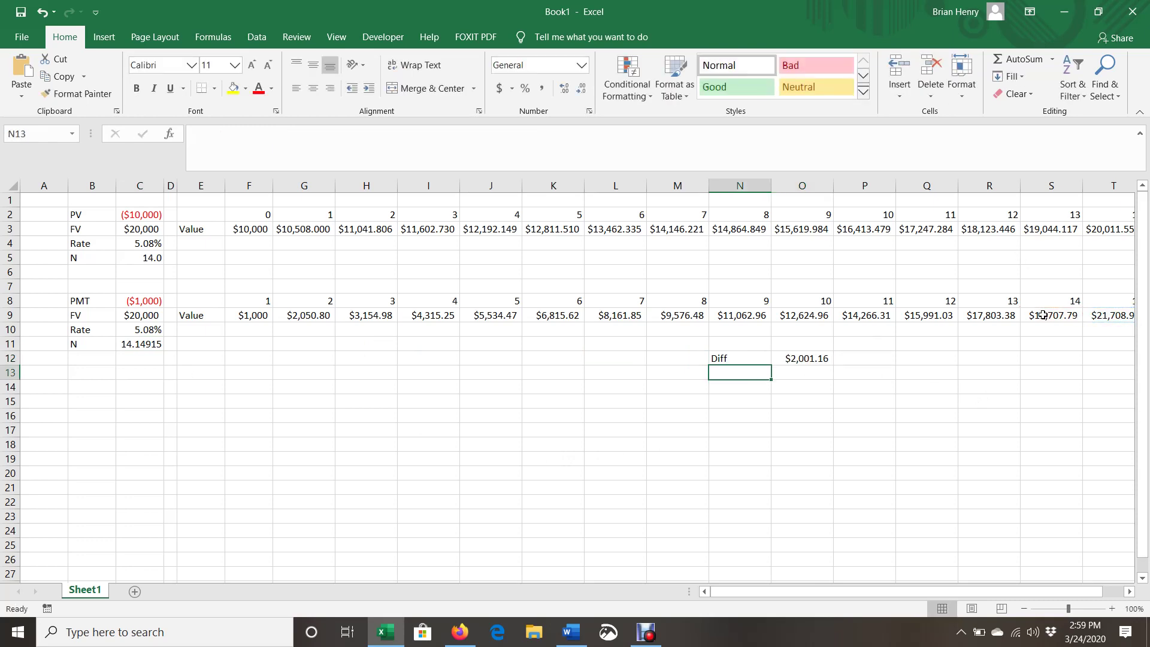
# Enter =O12*.14915 in O13 for the partial-year share of $298.47.
pyautogui.press('Right')
pyautogui.write('*')
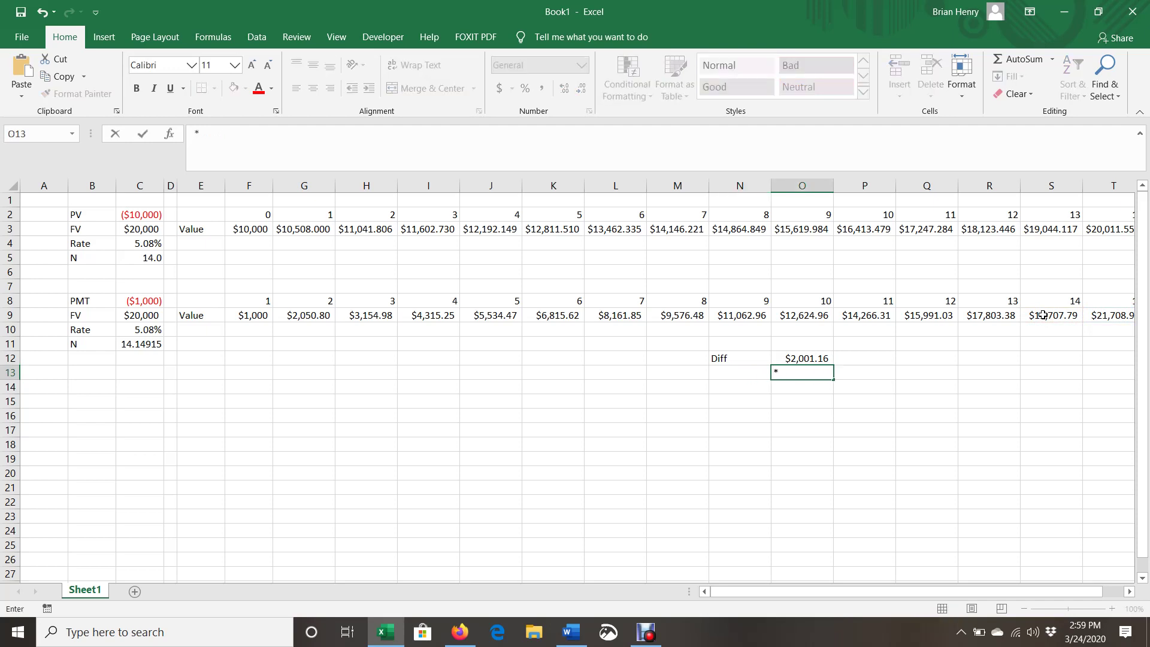
pyautogui.write('=')
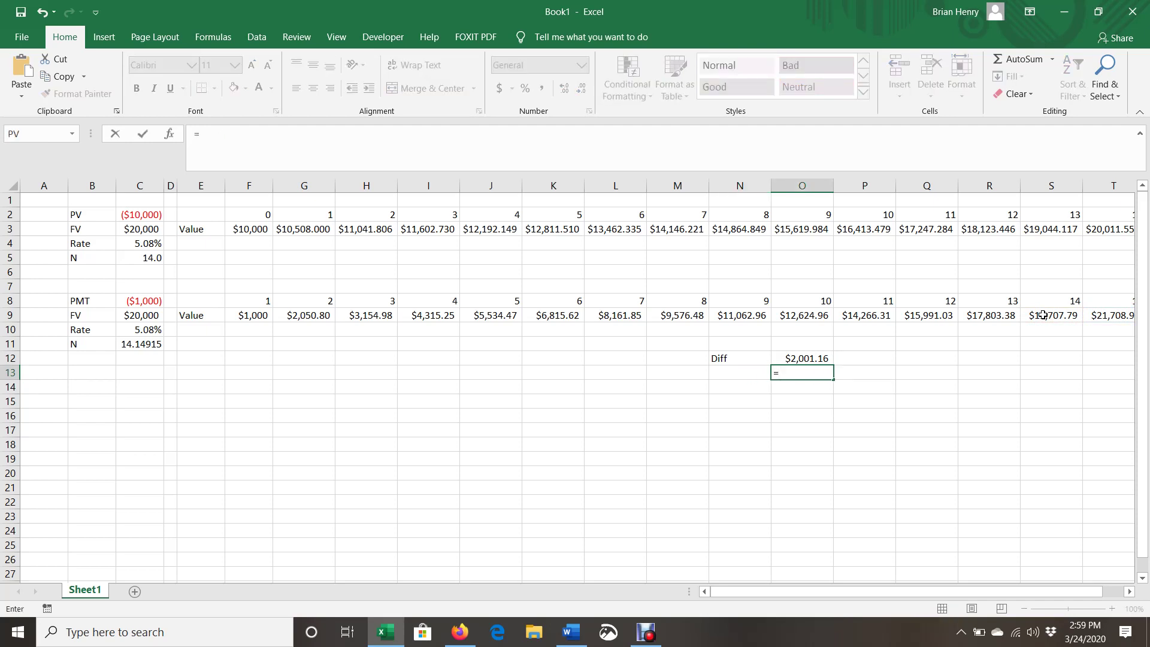
pyautogui.press('Up')
pyautogui.write('*')
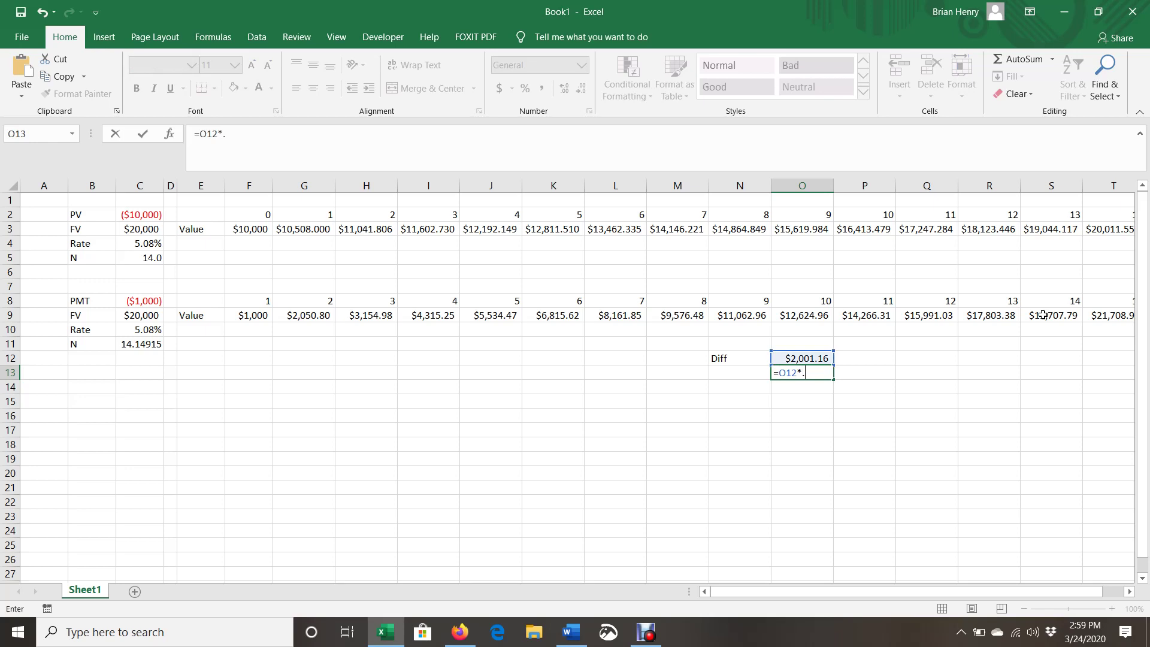
pyautogui.write('.14915')
pyautogui.press('Return')
# Discard a mistaken entry in P13 and enter a product formula of O13 and S9.
pyautogui.press('Up')
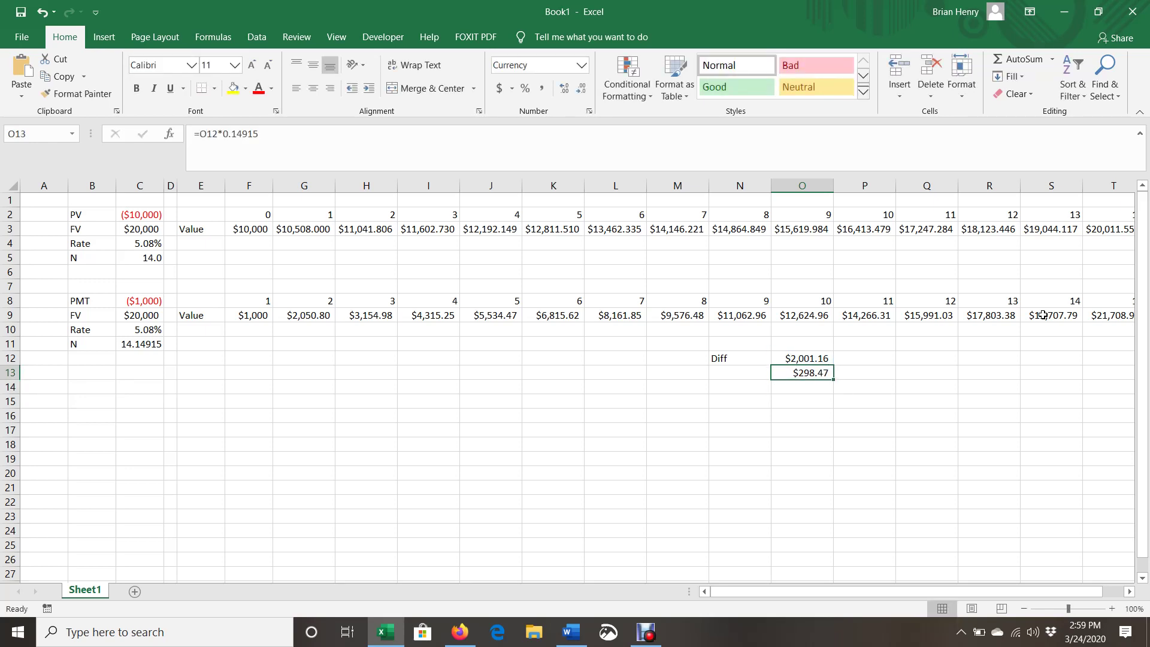
pyautogui.press('Right')
pyautogui.write('=')
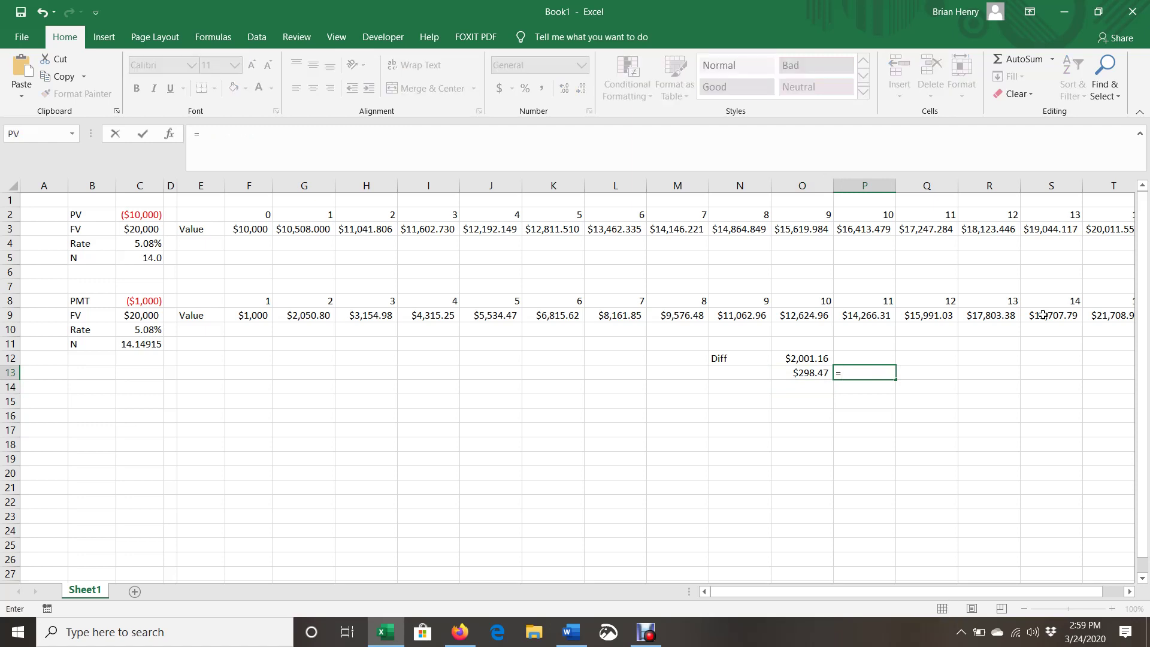
pyautogui.write('0100101011001')
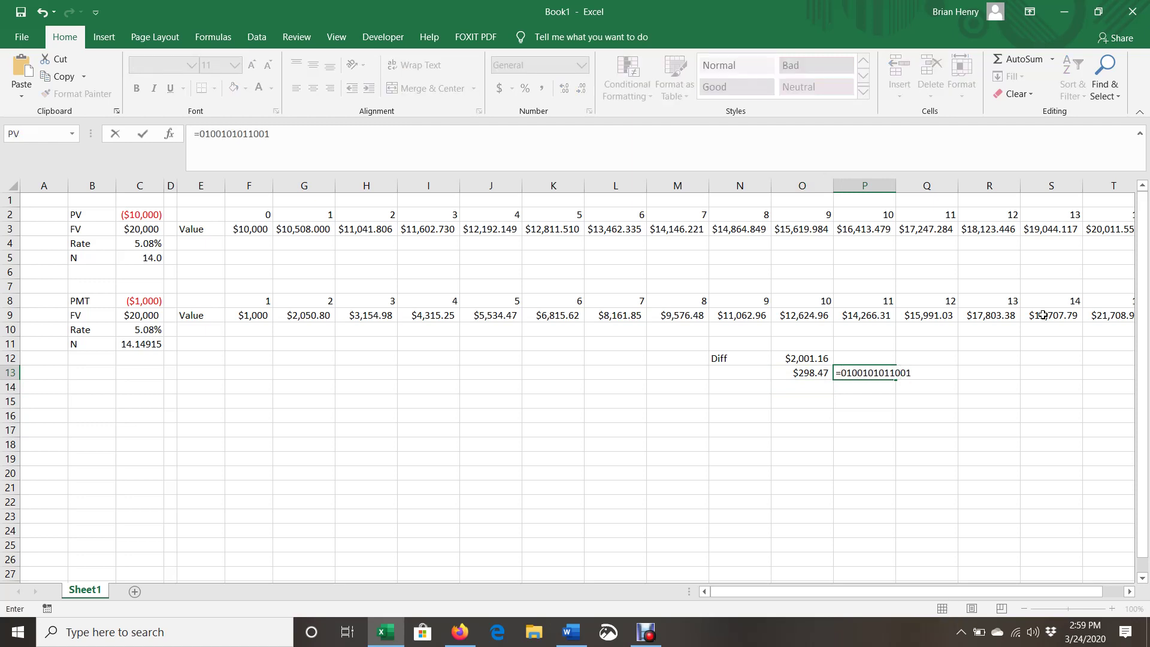
pyautogui.press('Escape')
pyautogui.write('=')
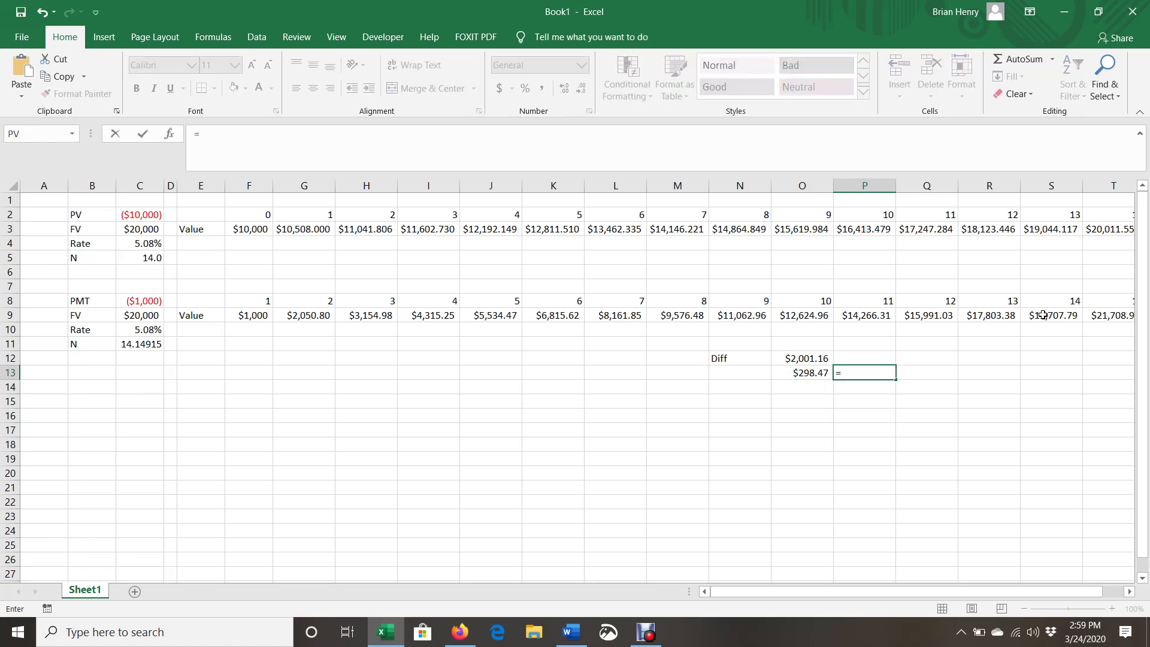
pyautogui.press('Left')
pyautogui.write('*')
pyautogui.click(1042, 315)
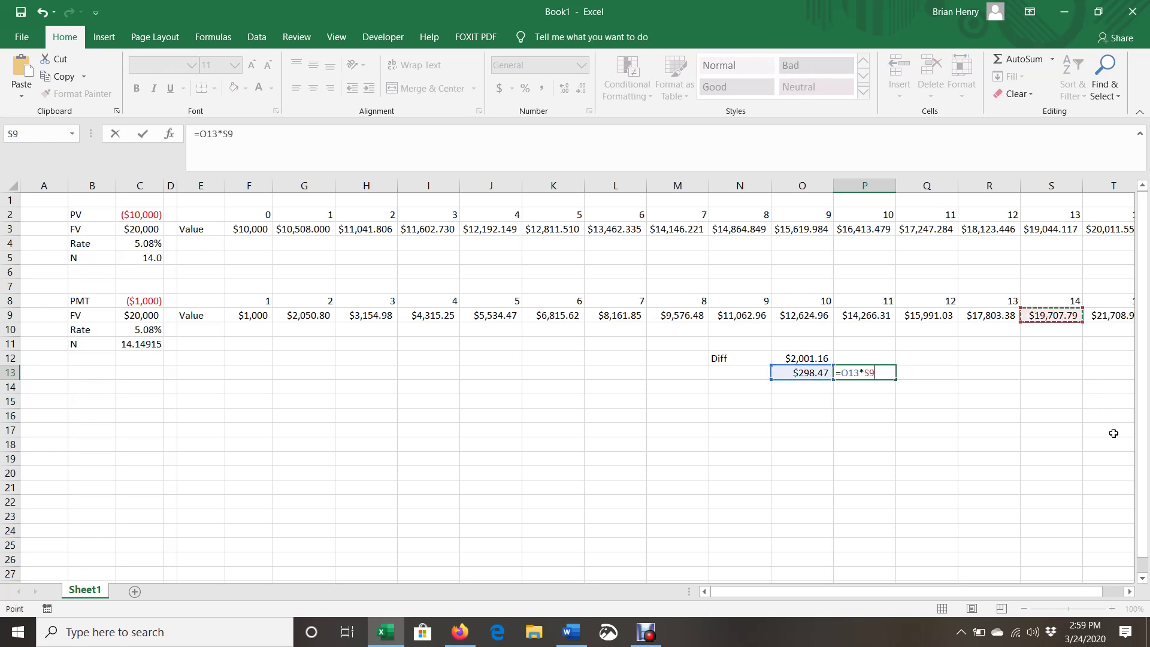
pyautogui.press('Return')
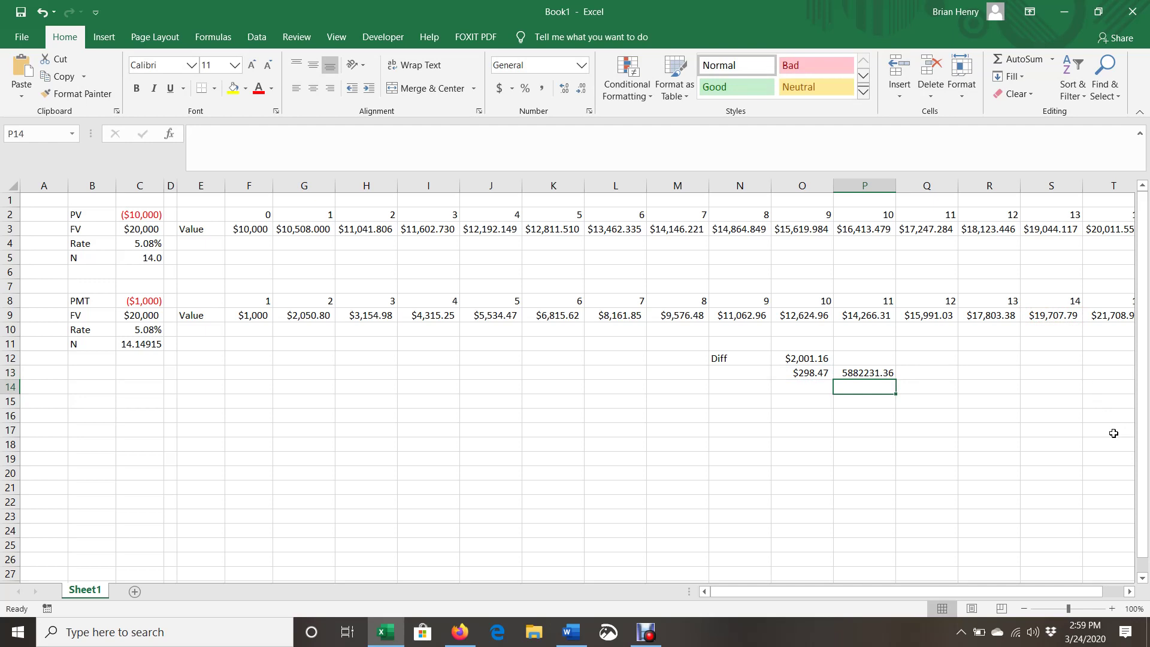
# Replace the P13 formula with =O13+S9, giving $20,006.26.
pyautogui.press('Up')
pyautogui.write('=')
pyautogui.press('Left')
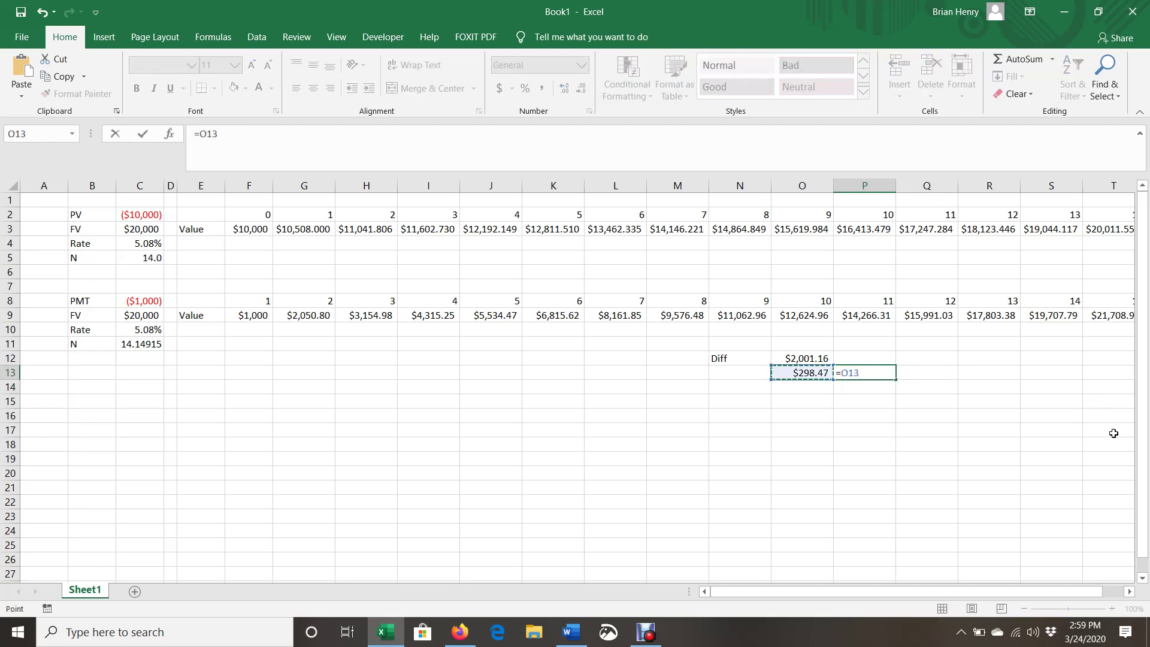
pyautogui.write('+')
pyautogui.press('Up')
pyautogui.press('Right')
pyautogui.press('Up')
pyautogui.press('Right')
pyautogui.press('Up')
pyautogui.press('Right')
pyautogui.press('Up')
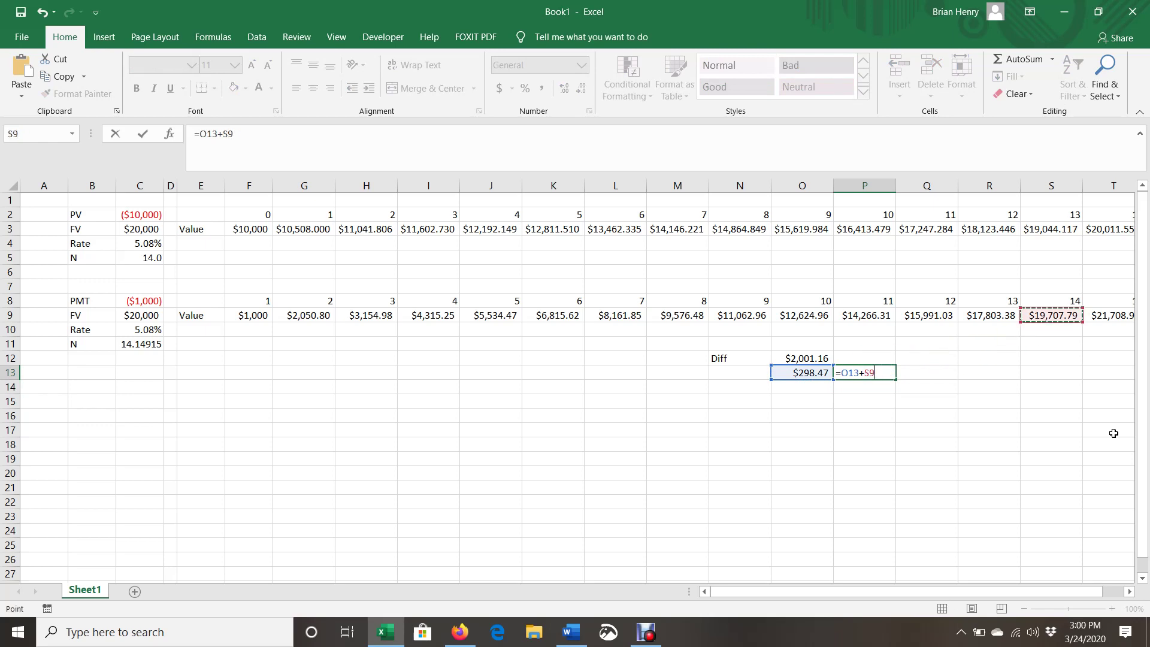
pyautogui.press('Return')
pyautogui.press('Up')
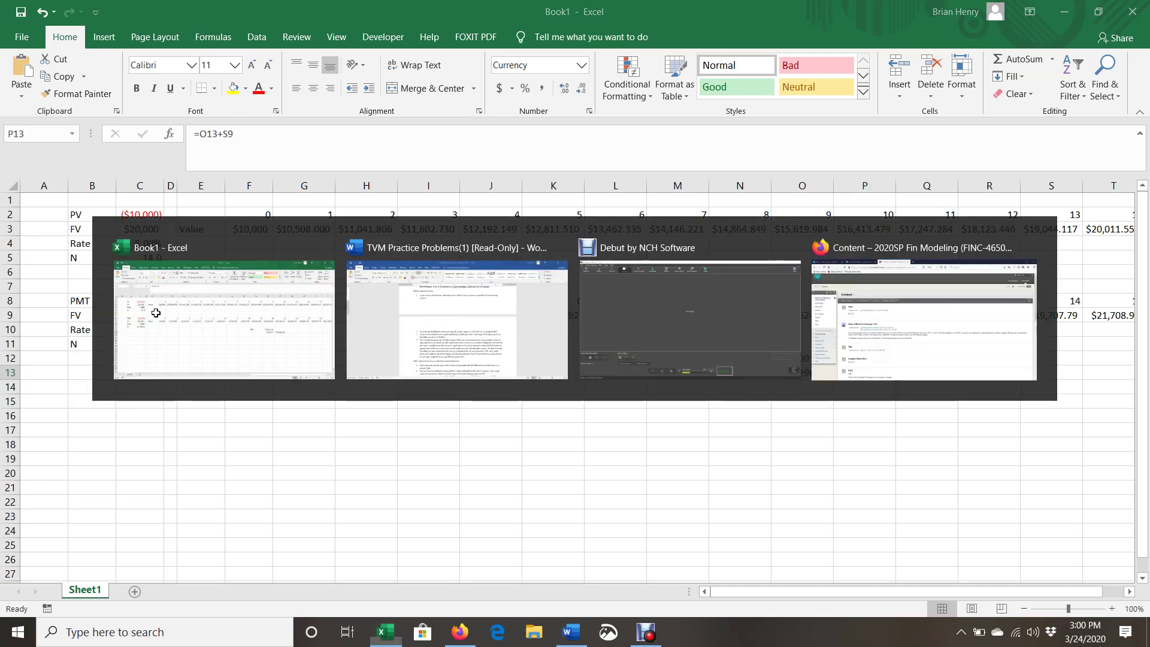
pyautogui.hotkey('alt', 'Tab')
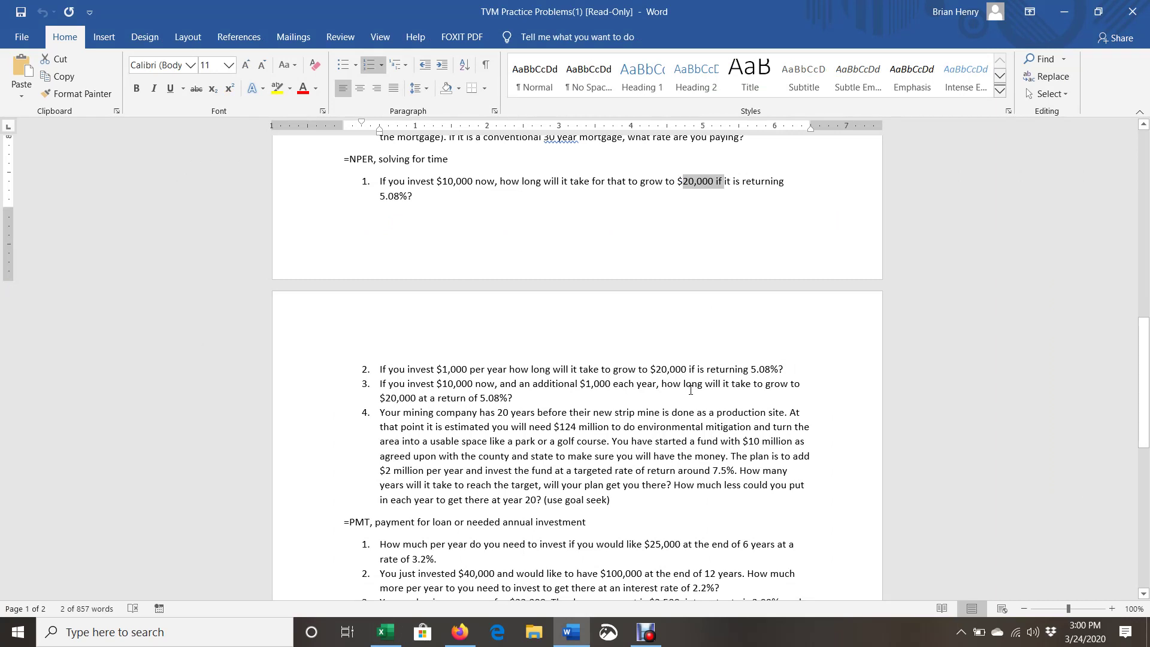
pyautogui.hotkey('alt', 'Tab')
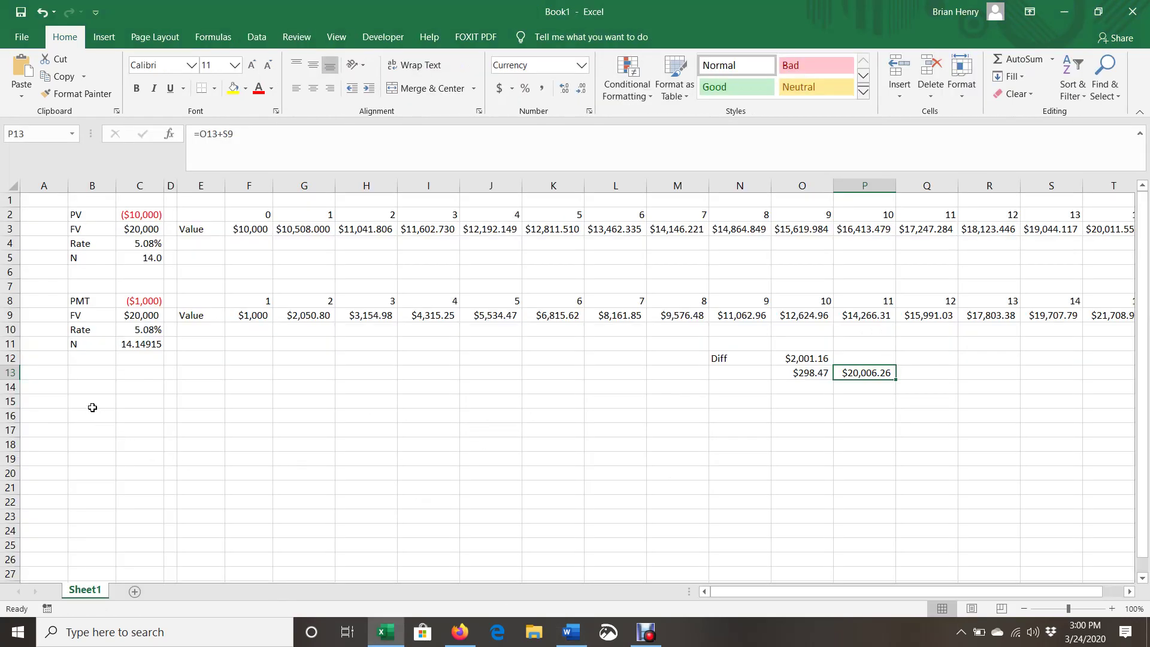
# Copy the PV, FV and Rate inputs from B2:C4 into B16:C18.
pyautogui.click(92, 413)
pyautogui.write('PV')
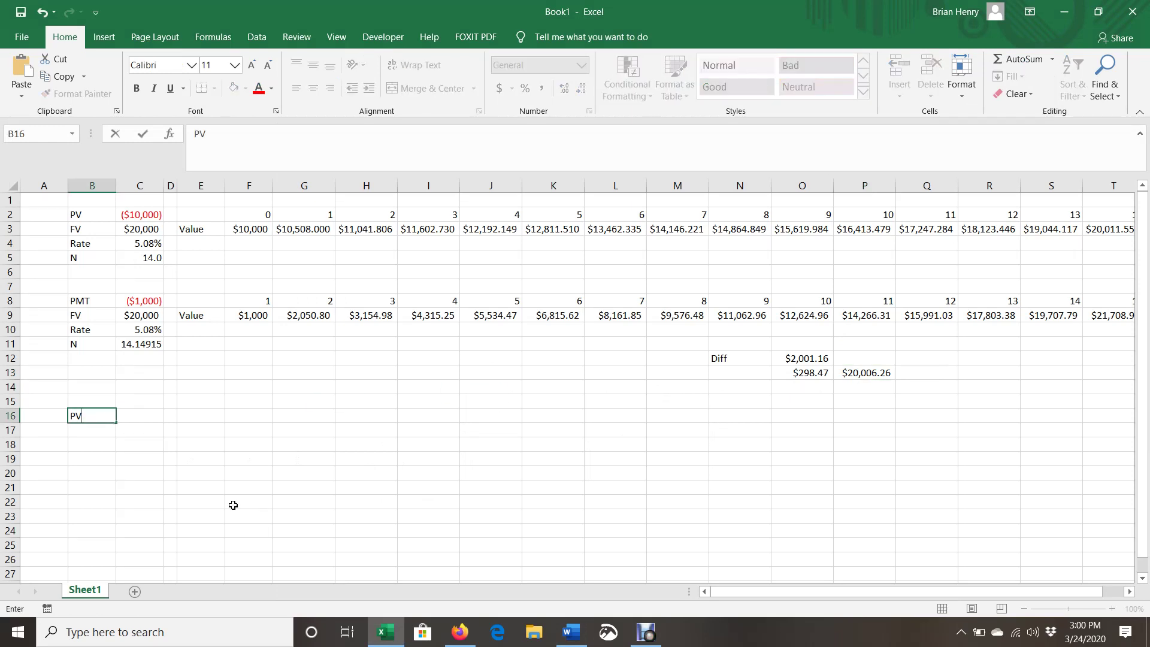
pyautogui.press('Tab')
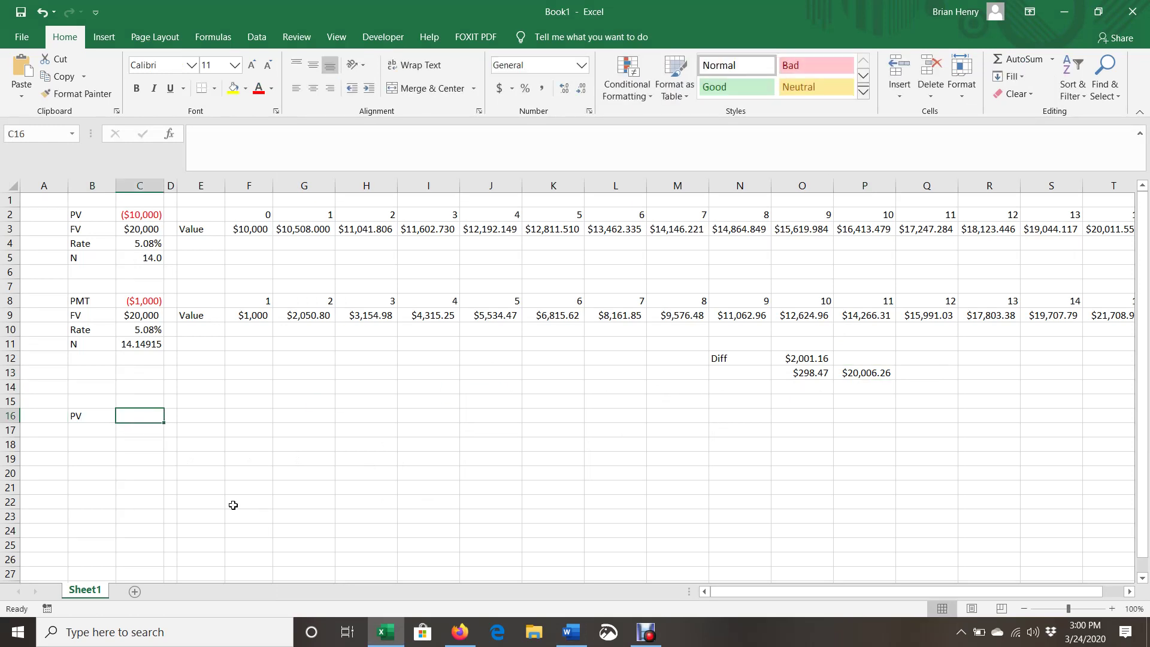
pyautogui.moveTo(93, 210); pyautogui.dragTo(123, 253)
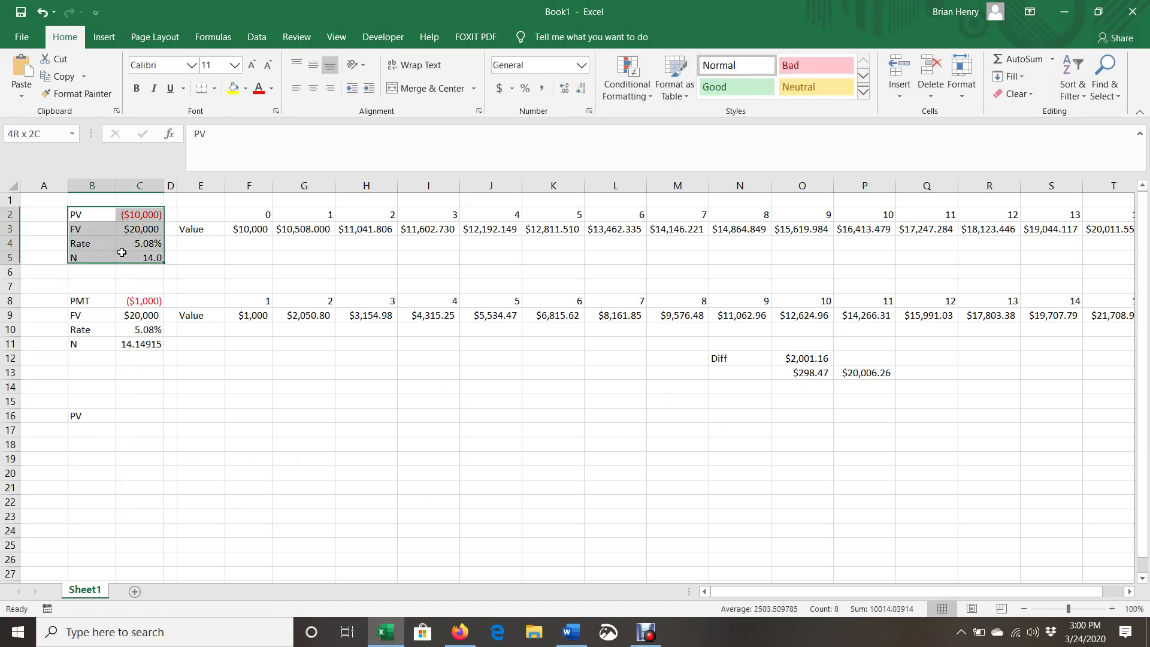
pyautogui.moveTo(96, 212); pyautogui.dragTo(129, 240)
pyautogui.hotkey('ctrl', 'c')
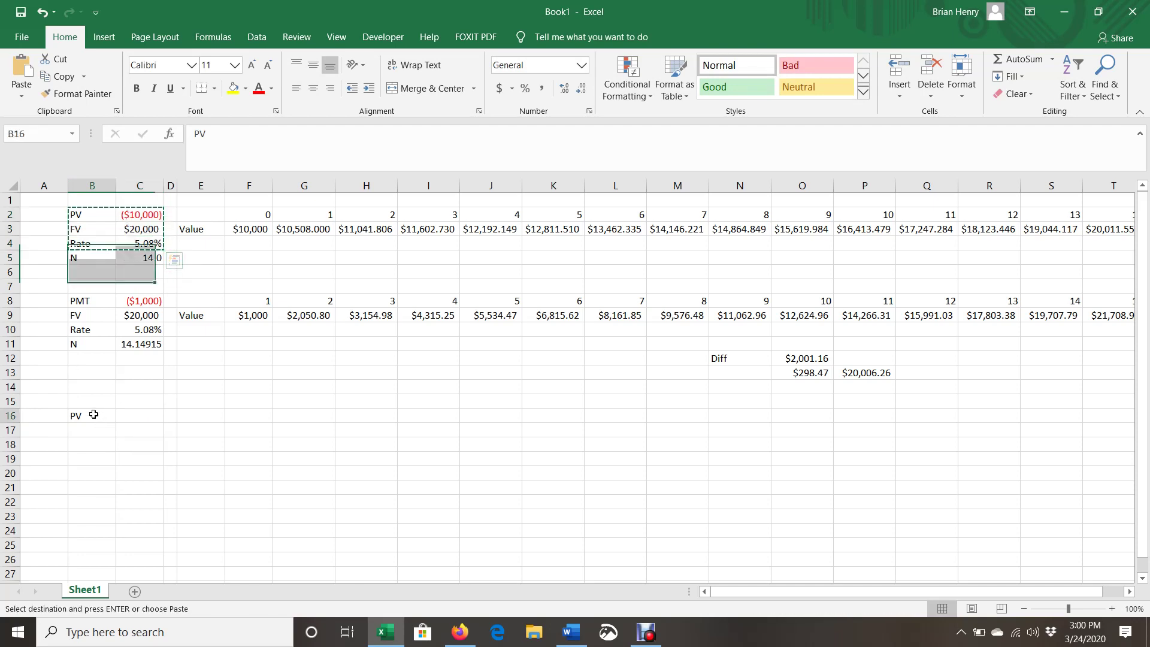
pyautogui.click(108, 417)
pyautogui.hotkey('ctrl', 'v')
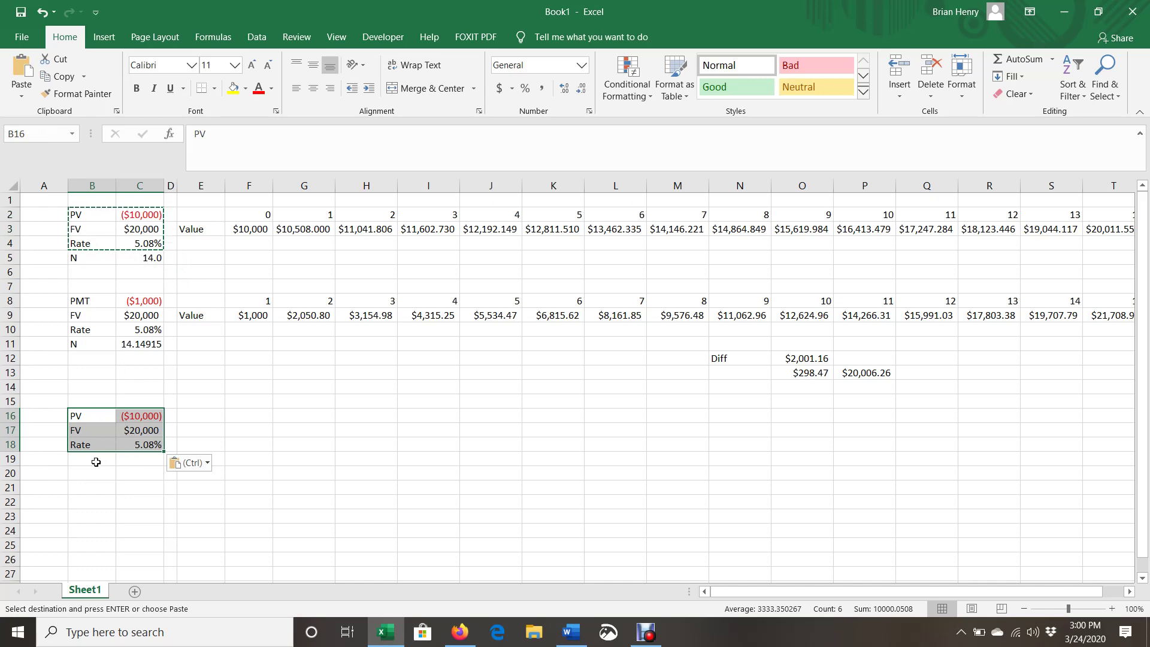
# Check the word problem, then add PMT with -$1,000 in B15:C15.
pyautogui.hotkey('alt', 'Tab')
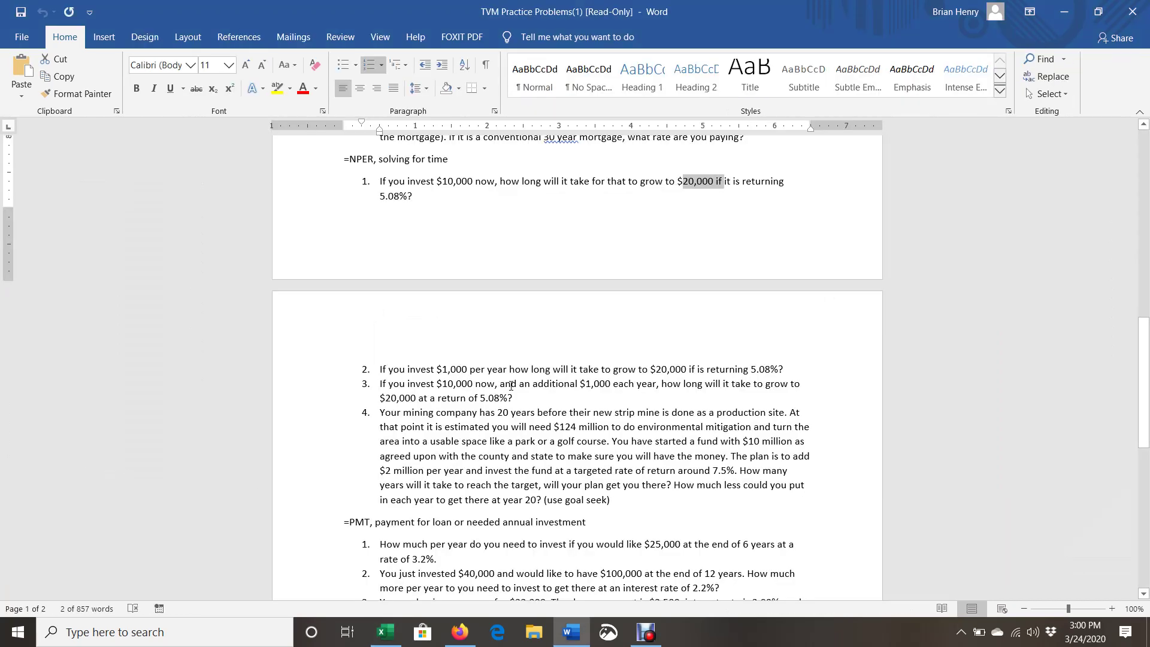
pyautogui.hotkey('alt', 'Tab')
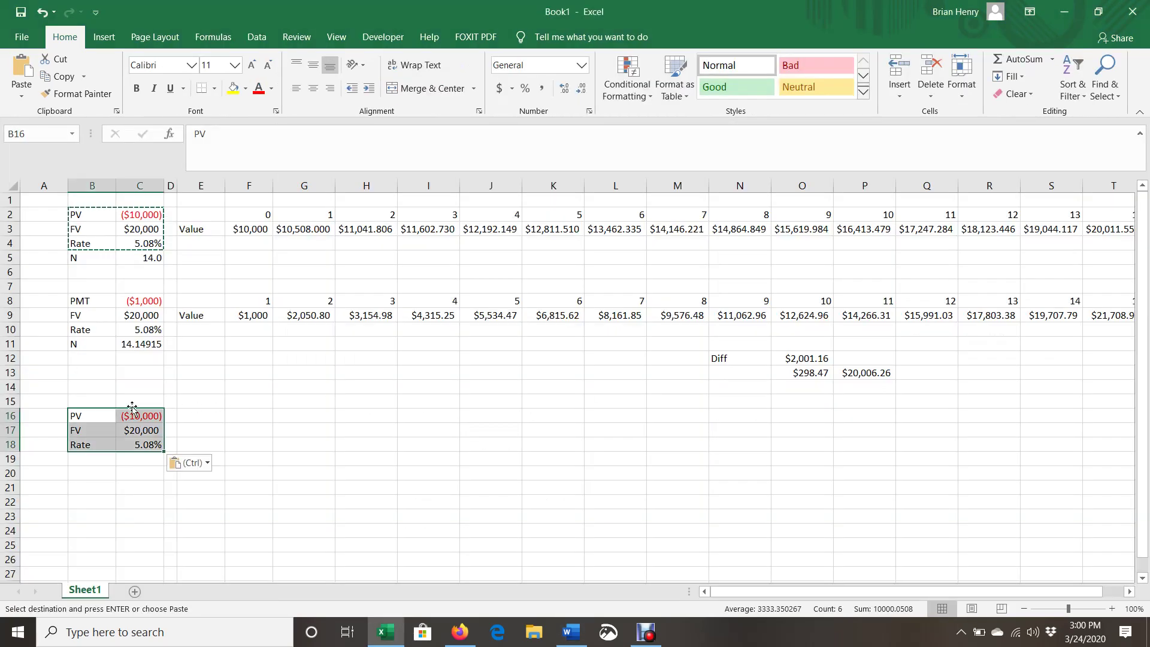
pyautogui.click(102, 398)
pyautogui.write('PMT')
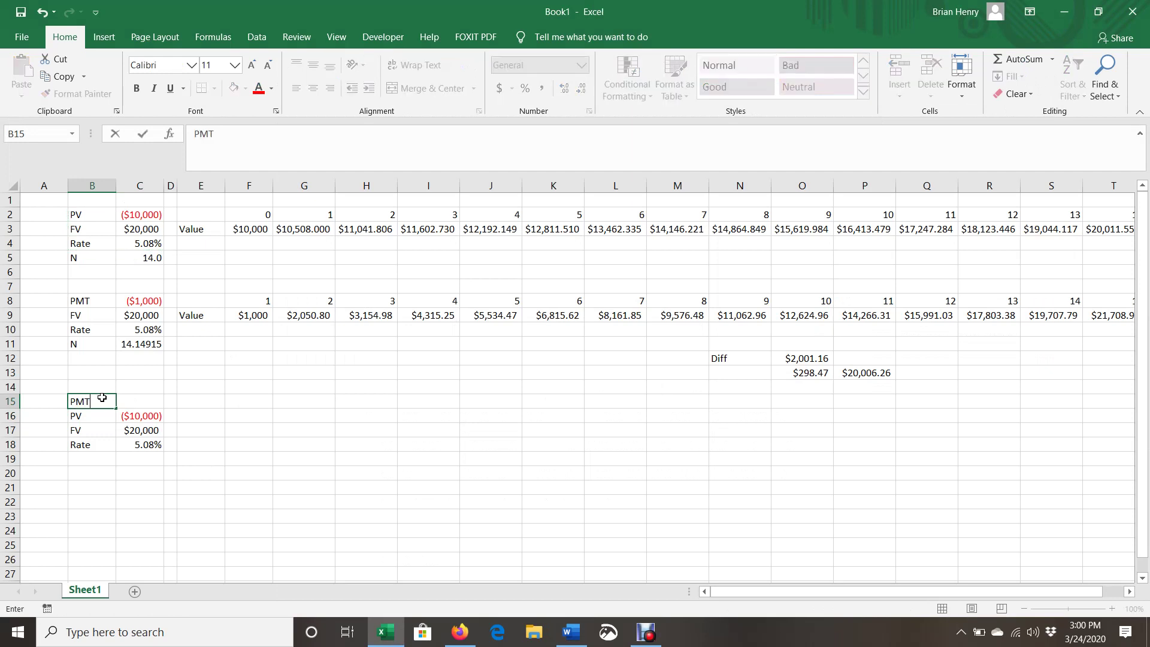
pyautogui.press('Tab')
pyautogui.write('-$')
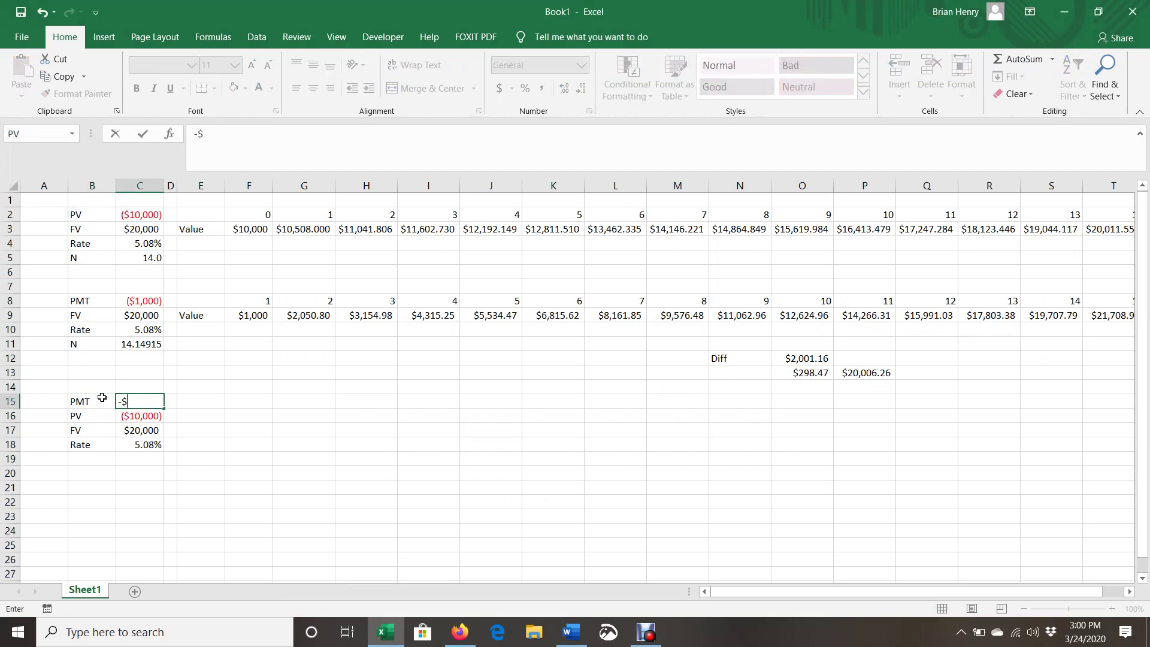
pyautogui.write('1,000')
pyautogui.press('Return')
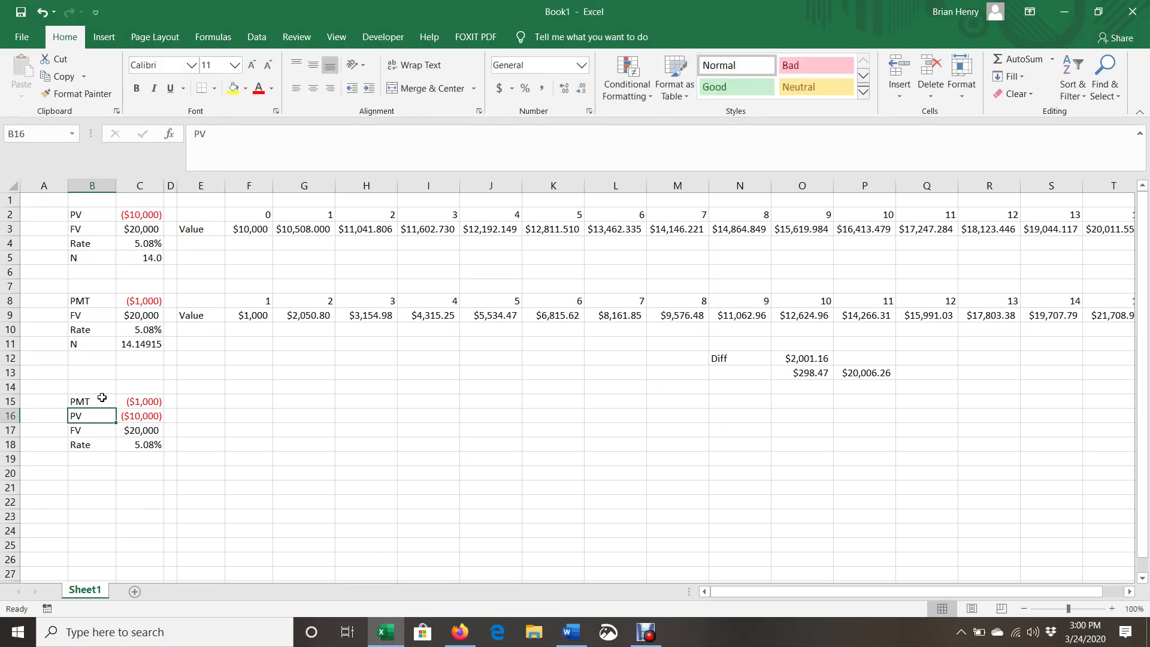
pyautogui.press('Left')
pyautogui.press('Down')
pyautogui.press('Down')
pyautogui.press('Down')
pyautogui.press('Right')
# Label B19 'N' and enter =NPER(C18,C15,C16,C17) in C19, returning 5.859145 periods.
pyautogui.write('N')
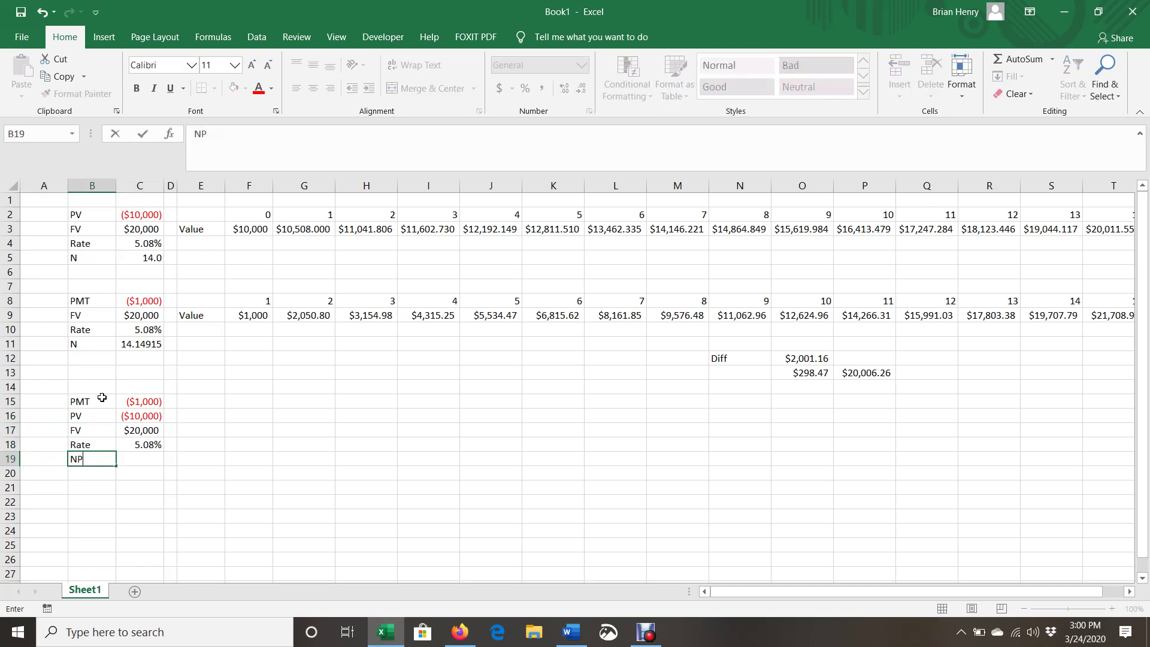
pyautogui.press('Right')
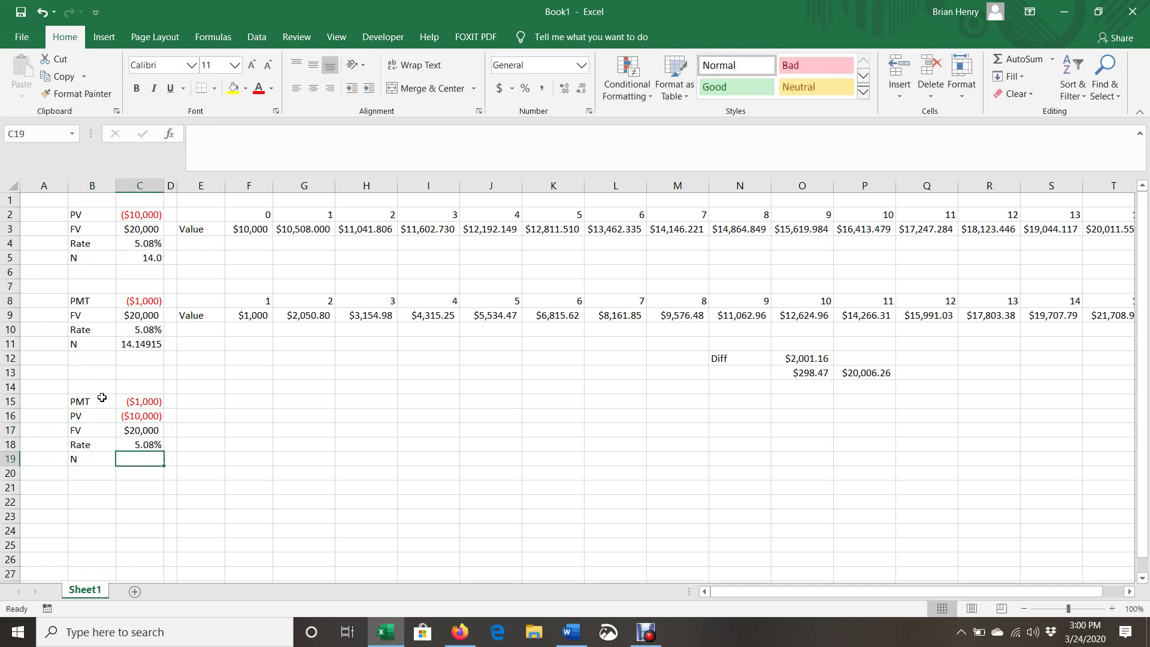
pyautogui.write('=nper(')
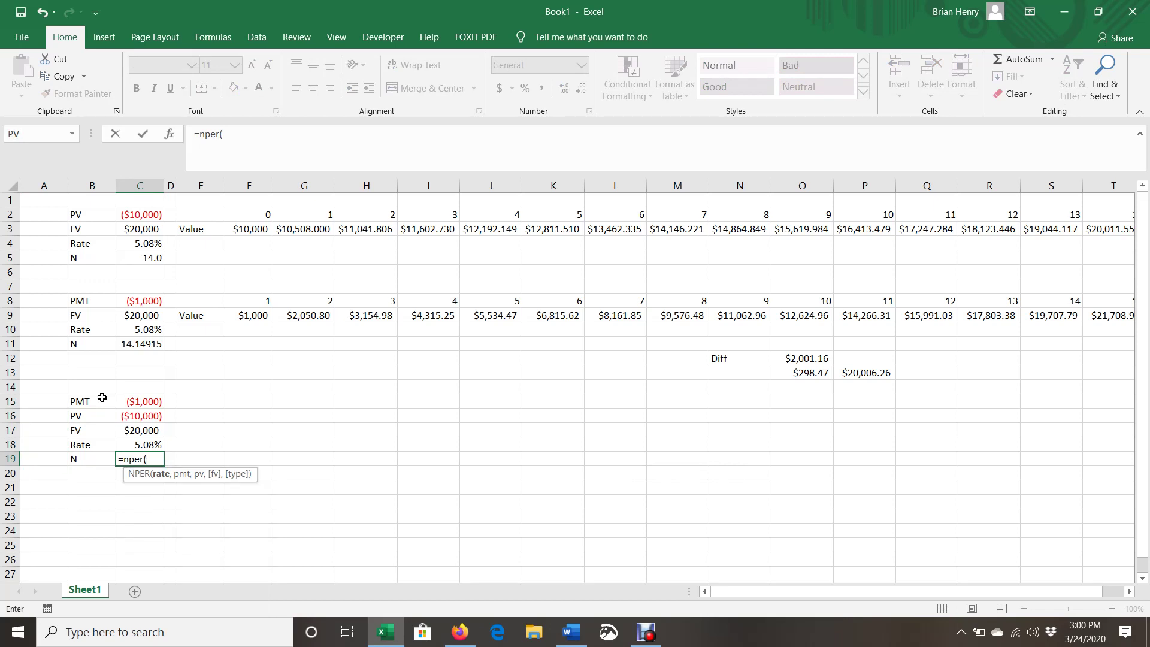
pyautogui.press('Up')
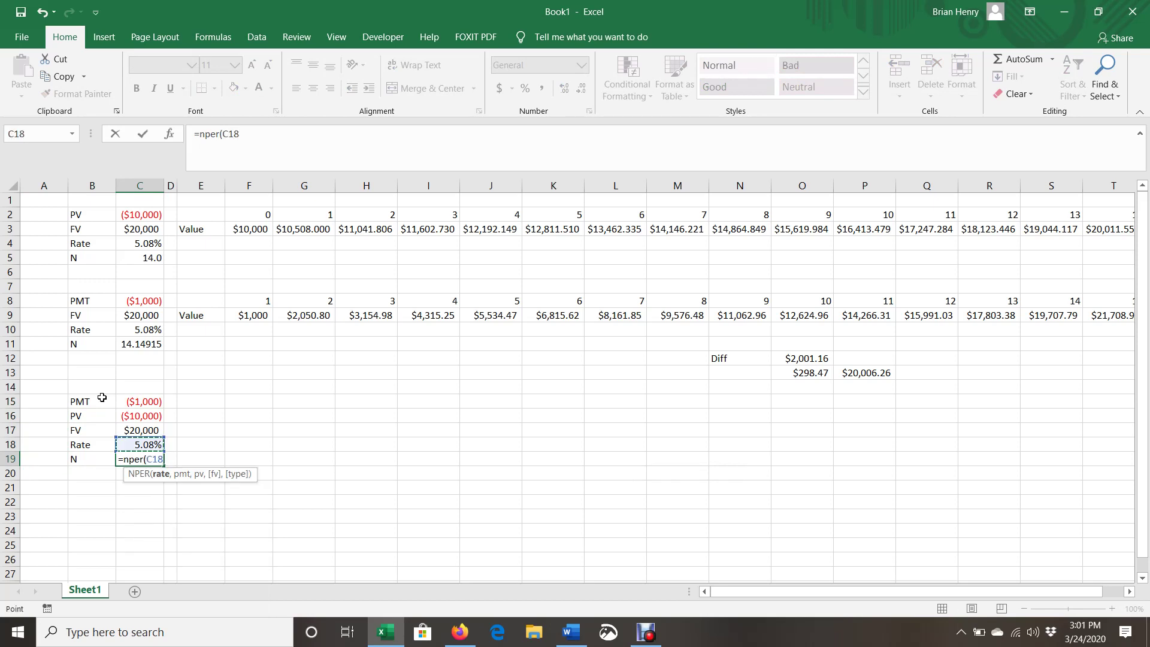
pyautogui.write(',')
pyautogui.press('Up')
pyautogui.press('Up')
pyautogui.press('Up')
pyautogui.press('Up')
pyautogui.write(',')
pyautogui.press('Up')
pyautogui.press('Up')
pyautogui.press('Up')
pyautogui.write(',')
pyautogui.press('Up')
pyautogui.press('Up')
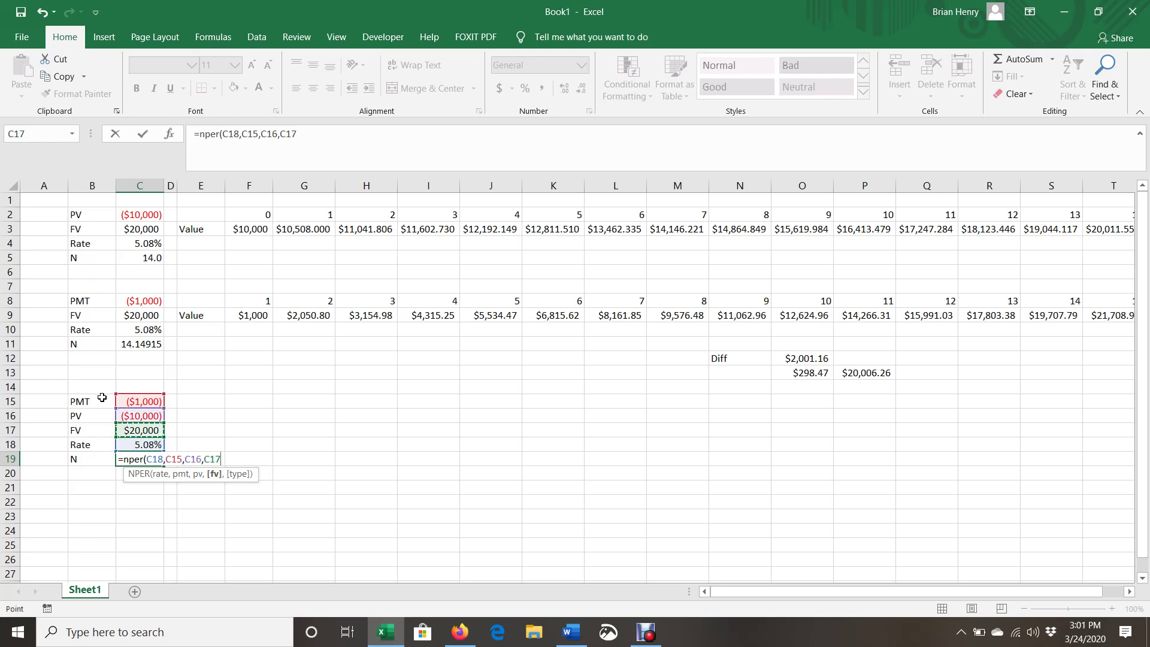
pyautogui.press('Return')
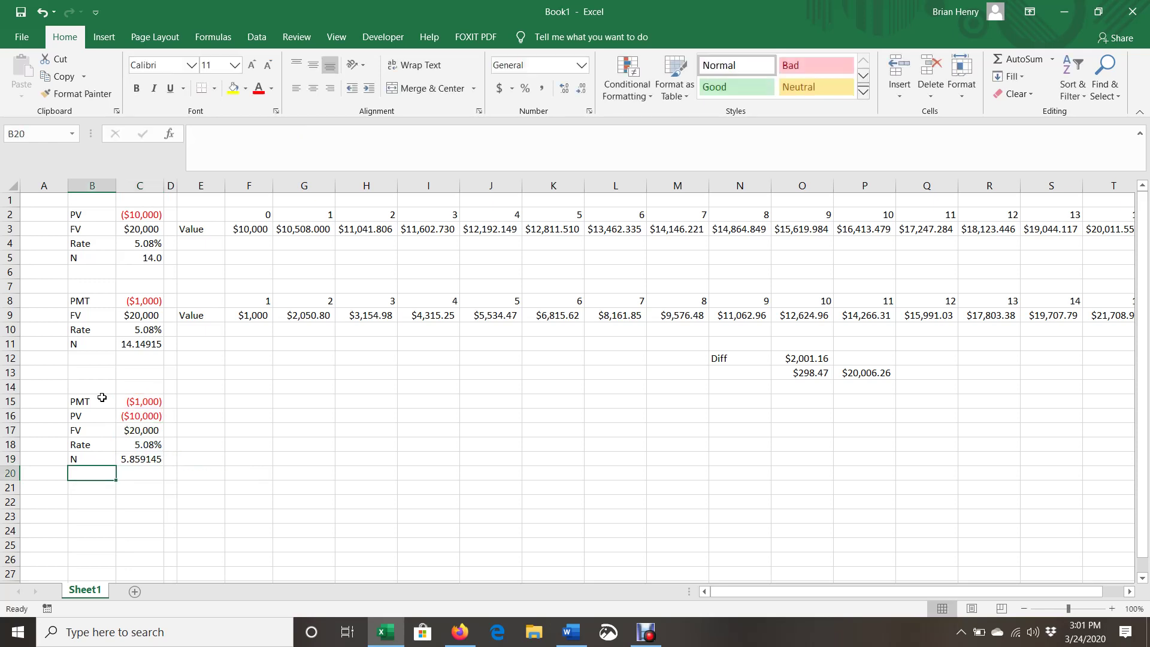
pyautogui.press('Up')
pyautogui.press('Up')
pyautogui.press('Right')
pyautogui.press('Right')
pyautogui.press('Right')
pyautogui.press('Up')
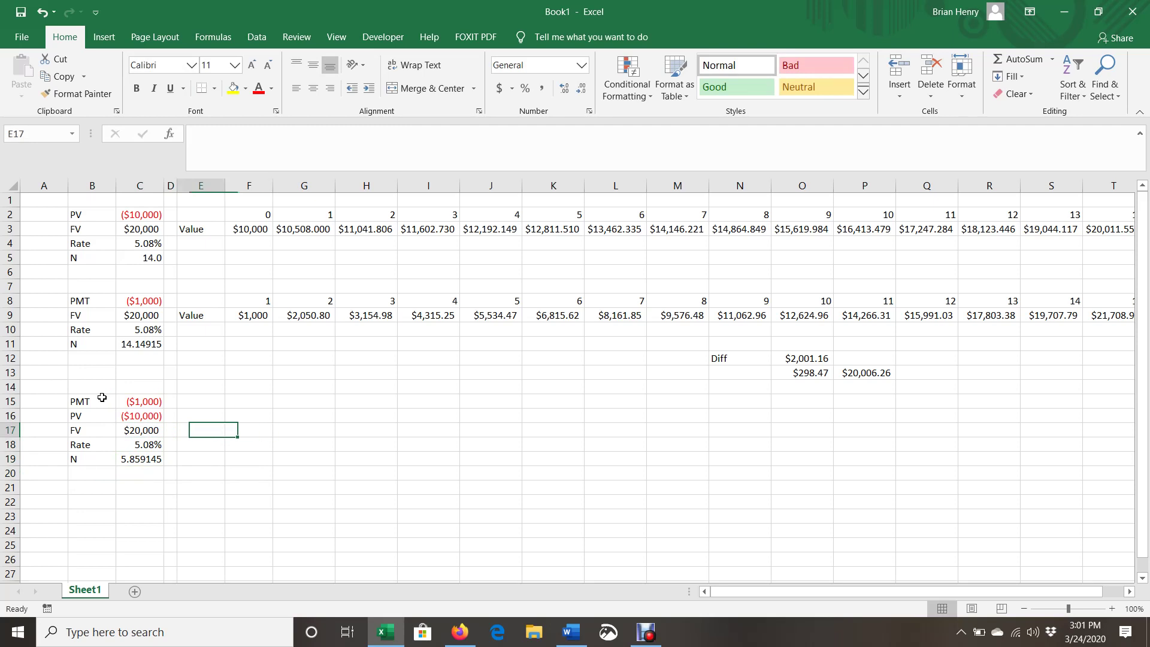
# Label E16 'Value', enter period 0 in F15 and =-C16 ($10,000) in F16.
pyautogui.press('Up')
pyautogui.write('Value')
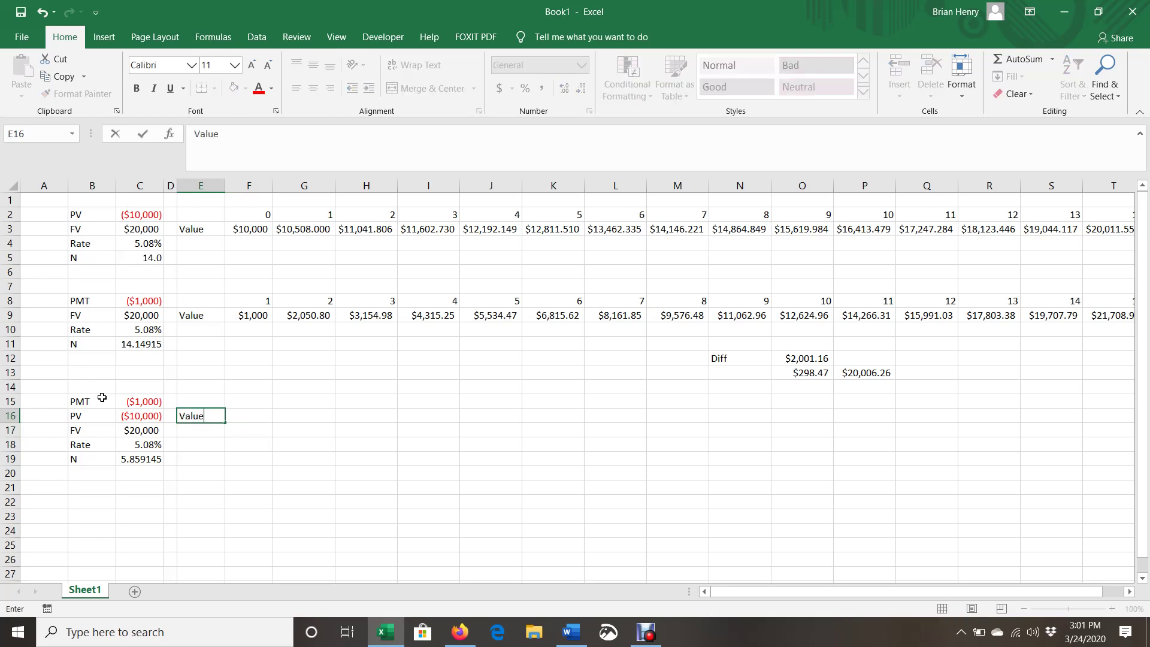
pyautogui.press('Tab')
pyautogui.press('Up')
pyautogui.write('0')
pyautogui.press('Return')
pyautogui.write('=-')
pyautogui.press('Up')
pyautogui.press('Left')
pyautogui.press('Left')
pyautogui.press('Left')
pyautogui.press('Down')
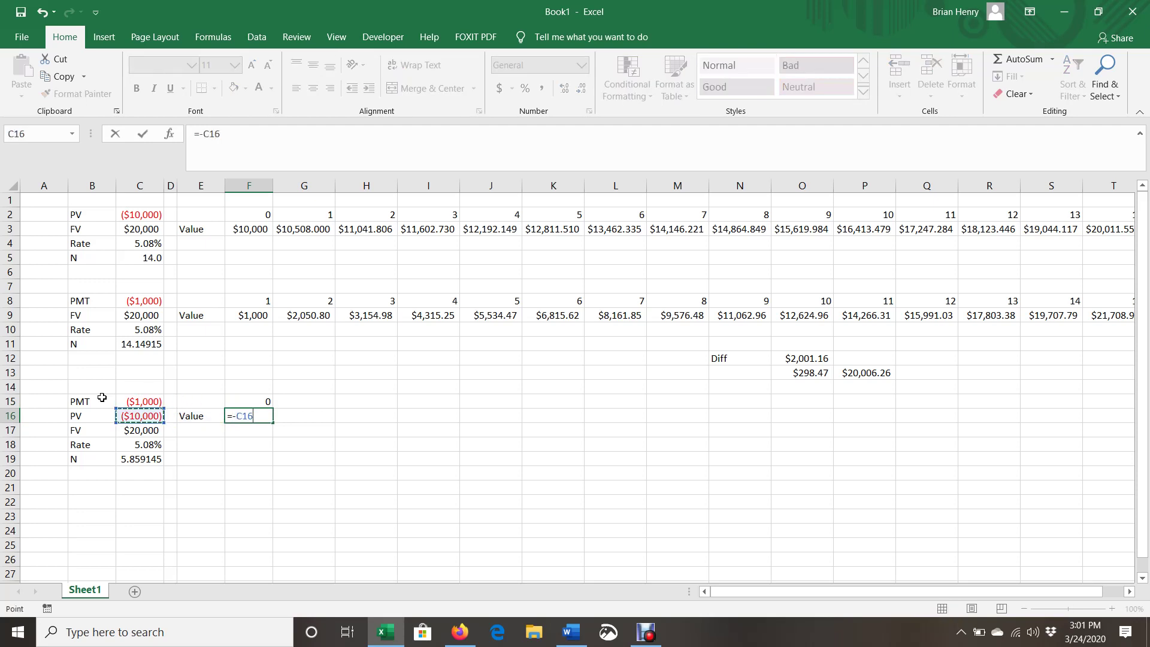
pyautogui.press('Return')
# Number the periods 1 through 6 across G15:L15.
pyautogui.press('Right')
pyautogui.press('Right')
pyautogui.press('Up')
pyautogui.press('Up')
pyautogui.press('Left')
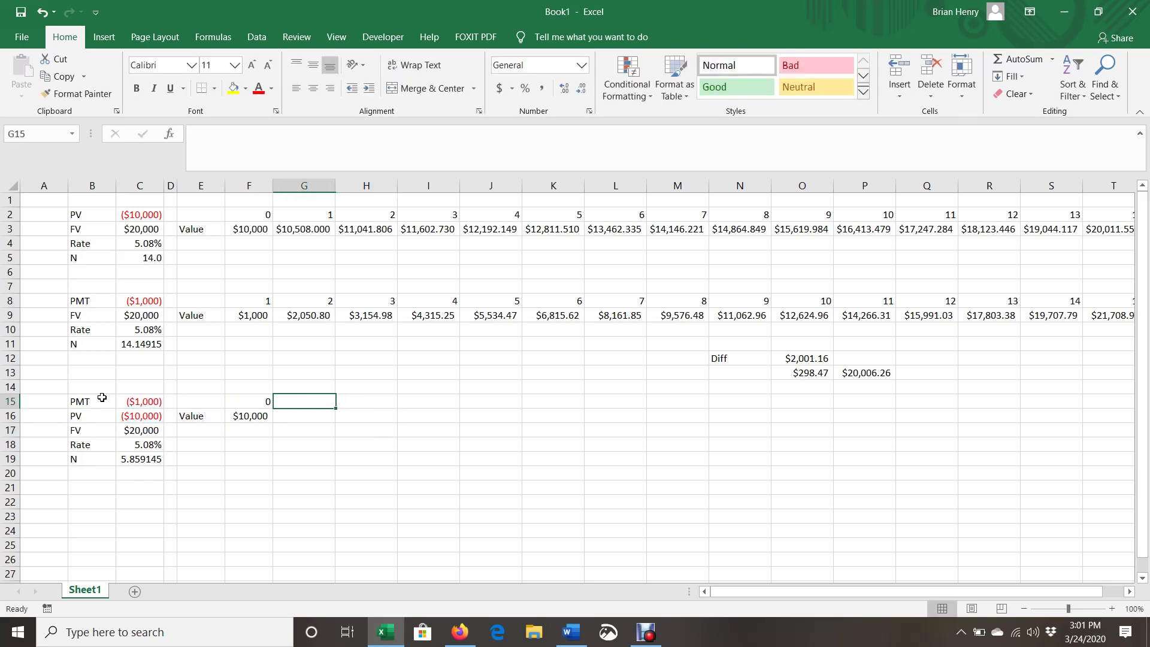
pyautogui.write('1')
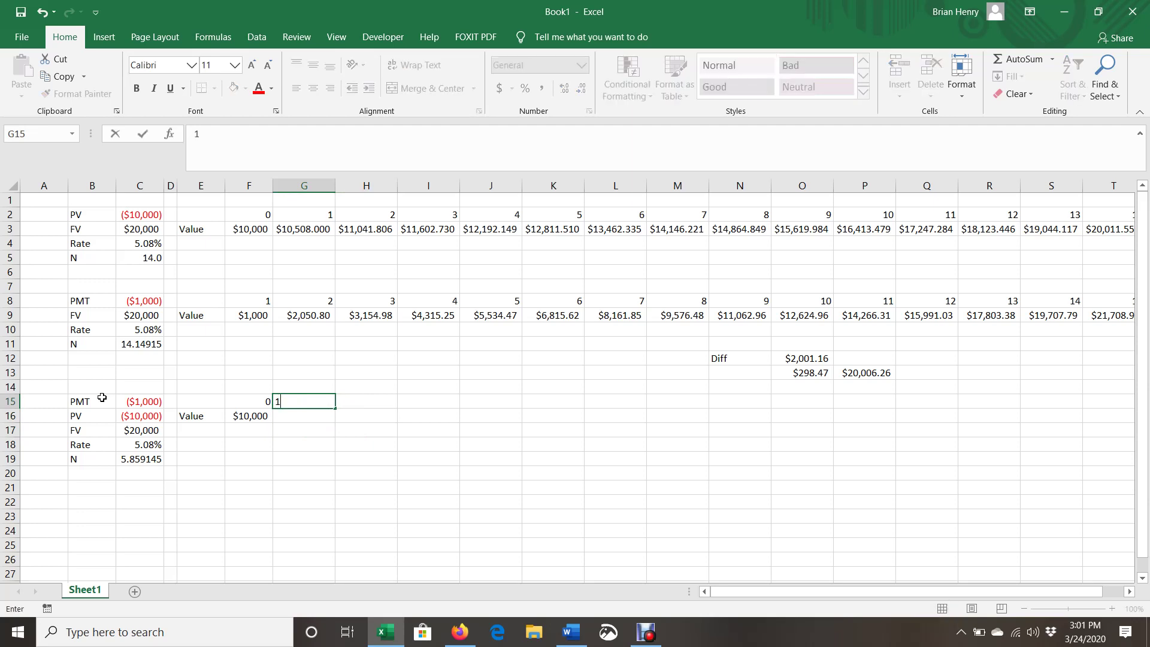
pyautogui.press('Right')
pyautogui.write('2')
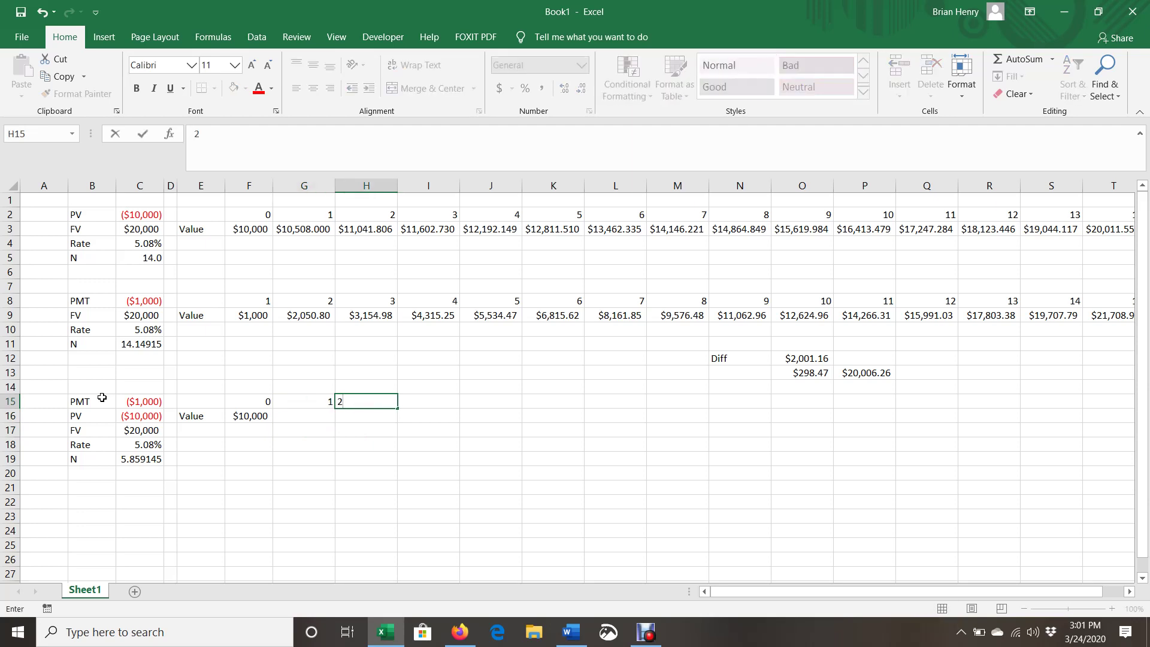
pyautogui.press('Left')
pyautogui.hotkey('shift', 'Right')
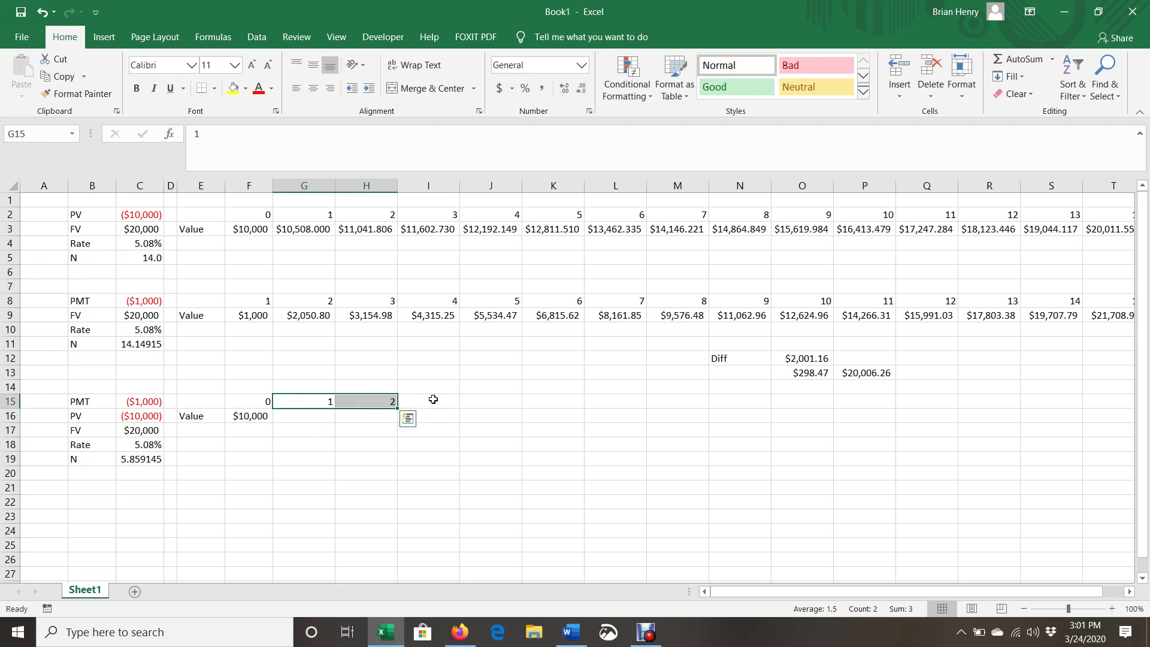
pyautogui.moveTo(401, 408); pyautogui.dragTo(599, 412)
# Enter =F16*(1+$C$18)-$C$15 in G16 for period 1's value.
pyautogui.click(603, 414)
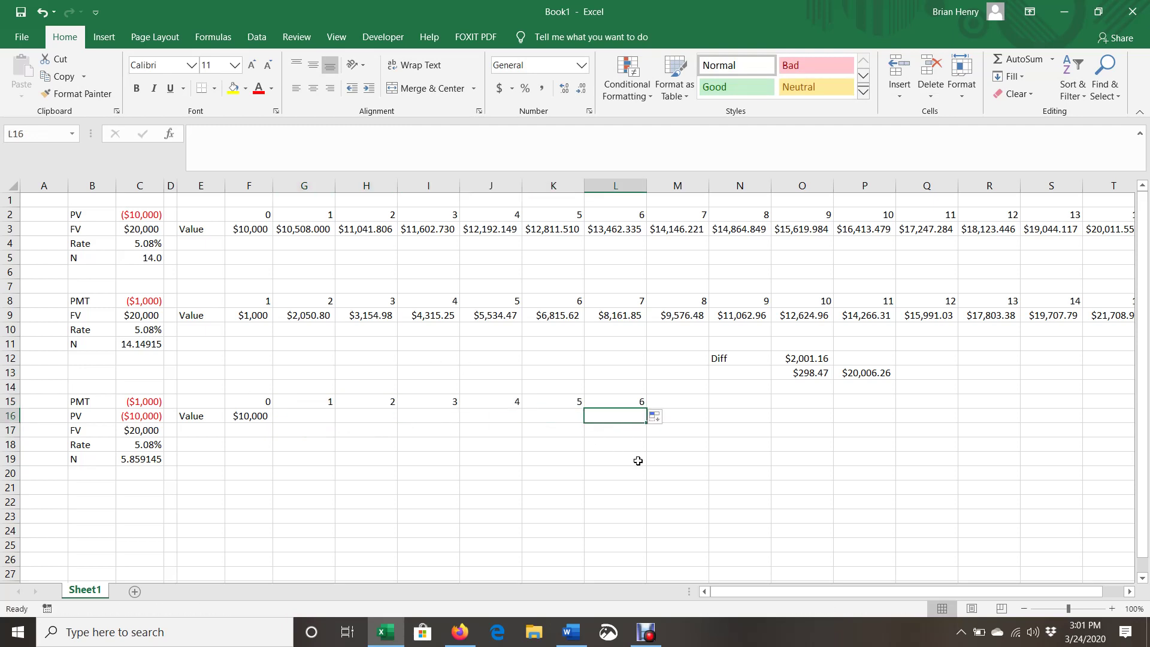
pyautogui.hotkey('ctrl', 'shift', 'Left')
pyautogui.press('Left')
pyautogui.press('Left')
pyautogui.press('Left')
pyautogui.press('Left')
pyautogui.press('Left')
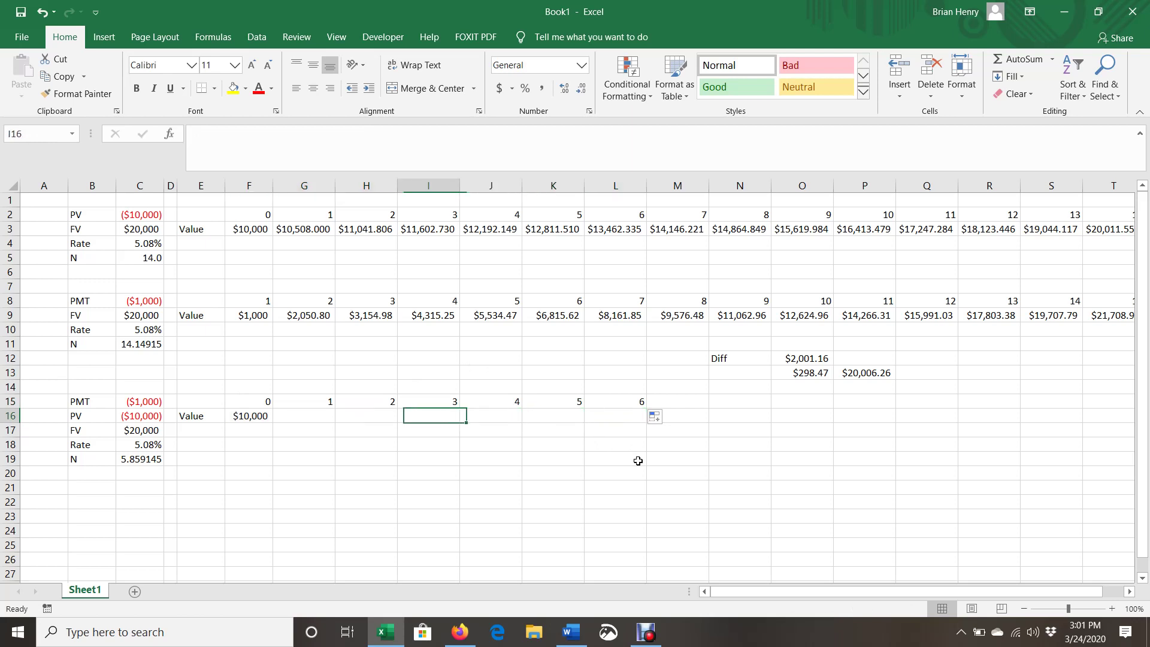
pyautogui.write('=')
pyautogui.press('Left')
pyautogui.write('*(1+')
pyautogui.press('Left')
pyautogui.press('Left')
pyautogui.press('Left')
pyautogui.press('Left')
pyautogui.press('Down')
pyautogui.press('Down')
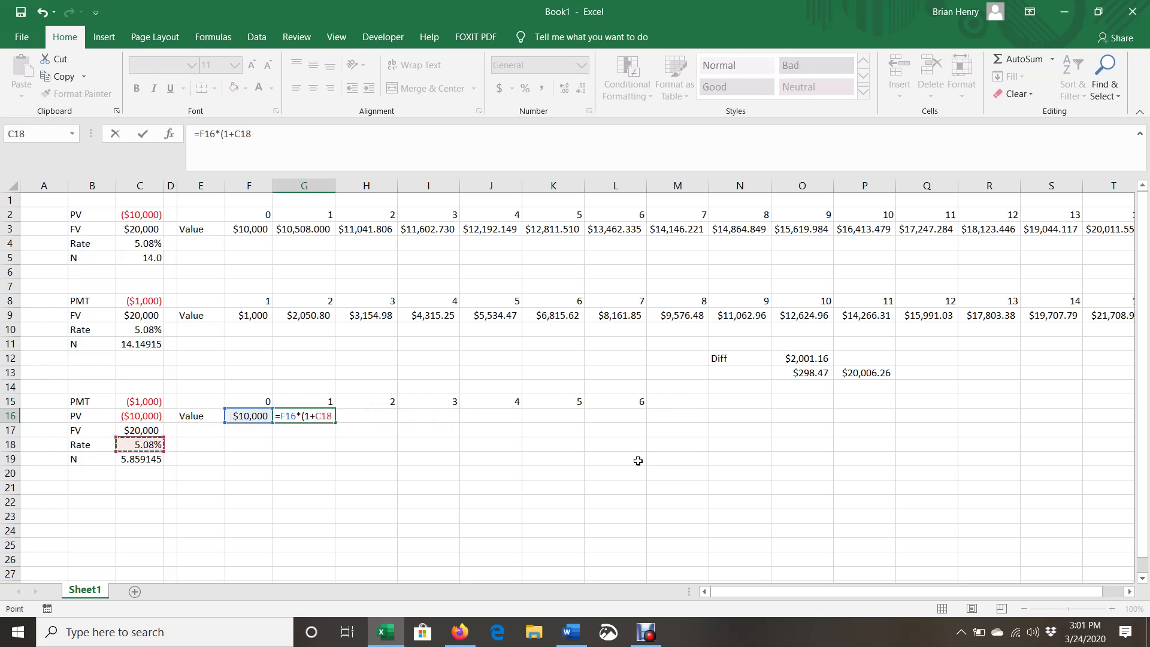
pyautogui.press('F4')
pyautogui.write(')-')
pyautogui.press('Left')
pyautogui.press('Left')
pyautogui.press('Left')
pyautogui.press('Left')
pyautogui.press('Up')
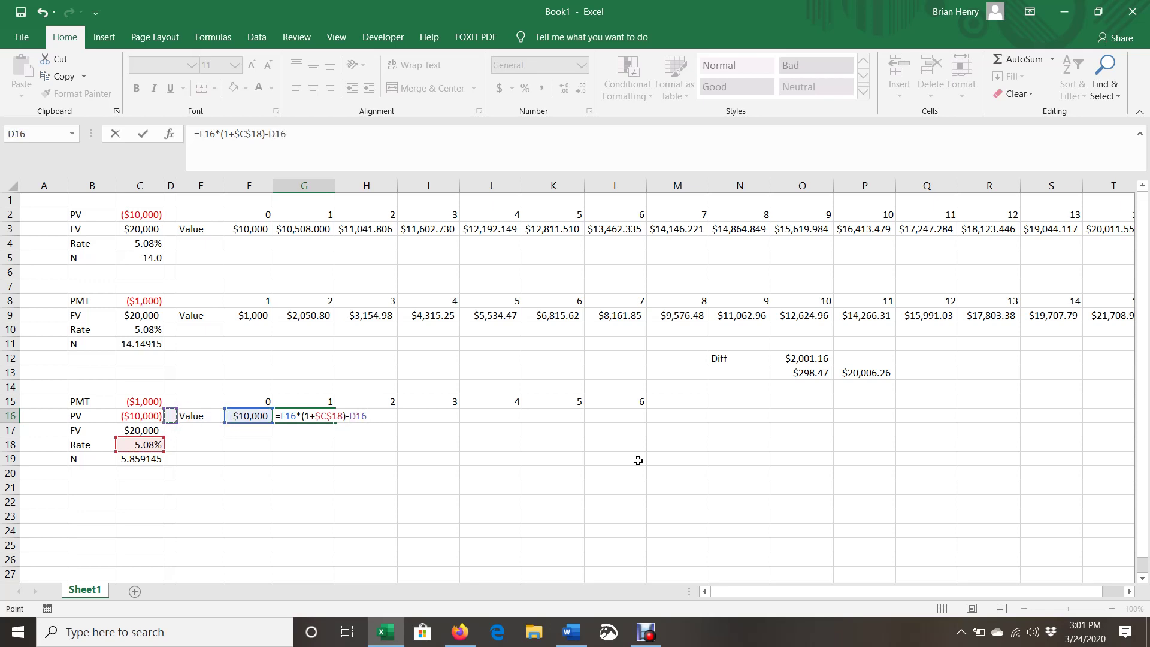
pyautogui.press('F4')
pyautogui.hotkey('ctrl', 'Return')
# Fill the period-1 formula across G16:L16, reaching $20,277.95 at period 6.
pyautogui.press('Right')
pyautogui.press('Right')
pyautogui.press('Right')
pyautogui.press('Right')
pyautogui.press('Right')
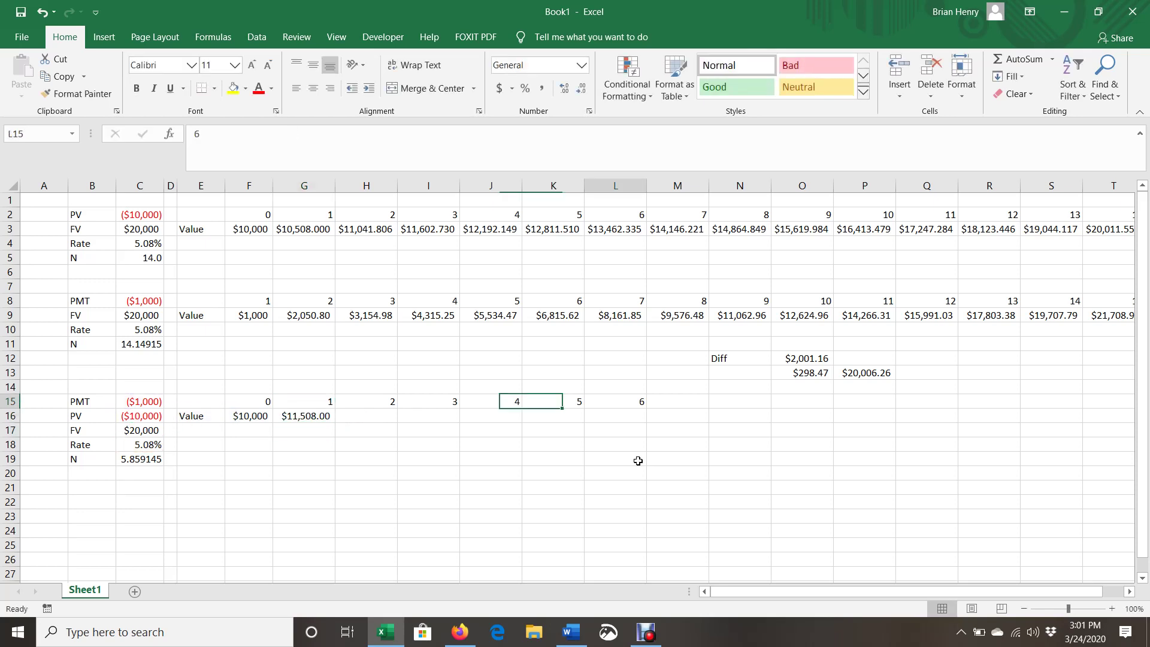
pyautogui.hotkey('ctrl', 'shift', 'Left')
pyautogui.hotkey('ctrl', 'r')
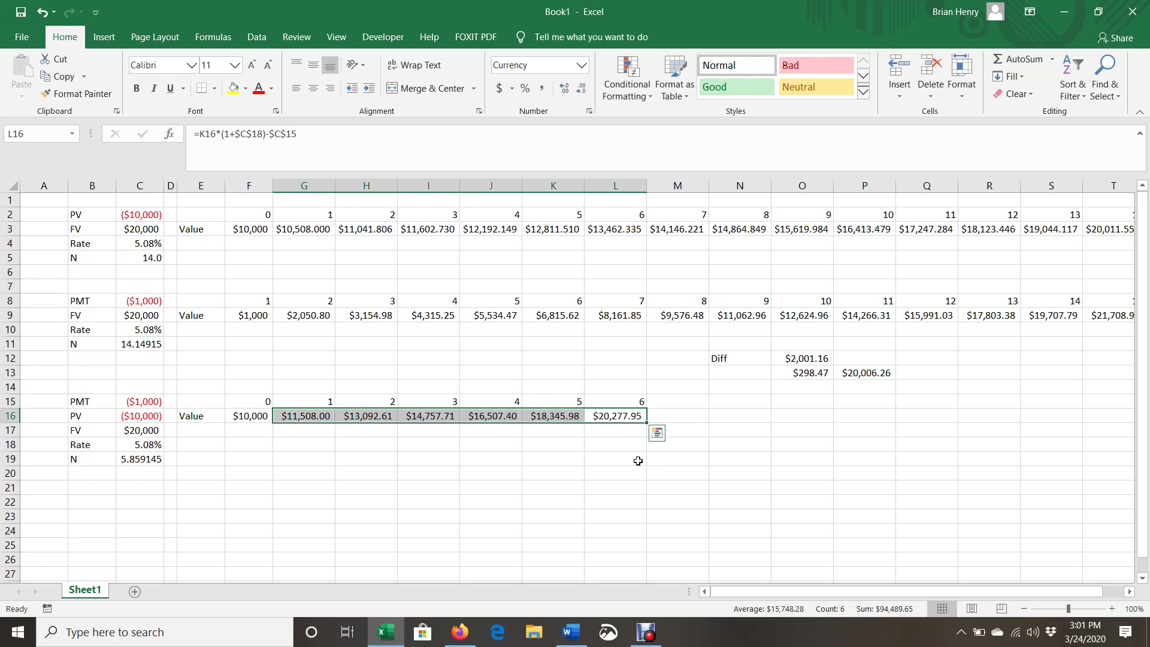
pyautogui.press('Right')
pyautogui.press('Left')
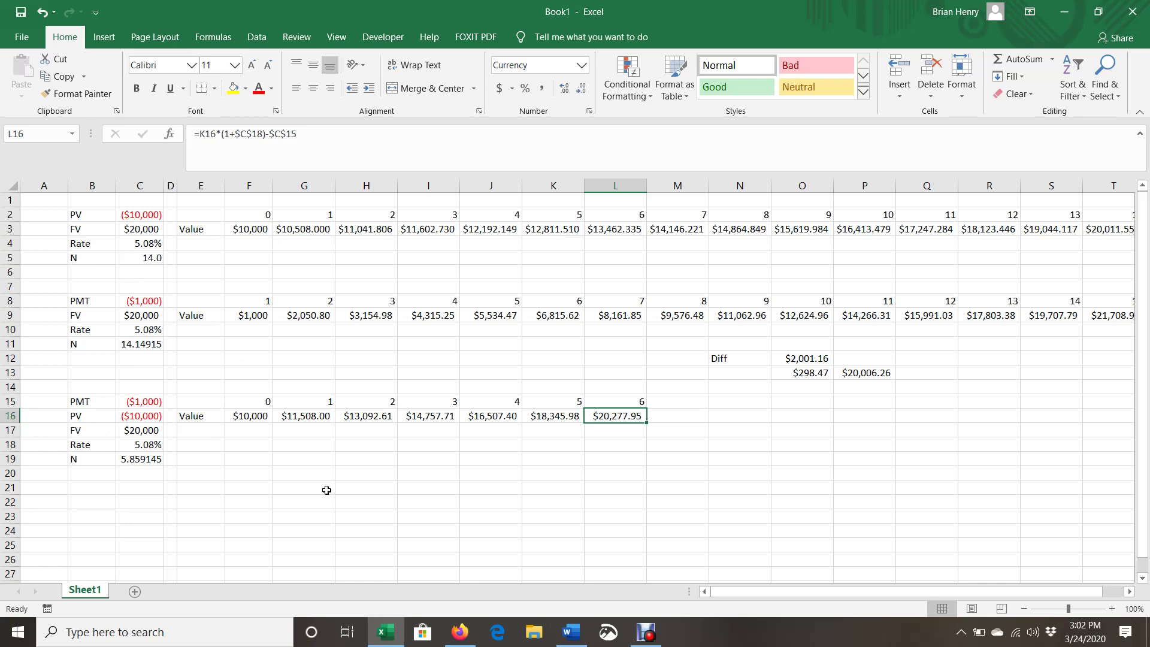
pyautogui.hotkey('alt', 'Tab')
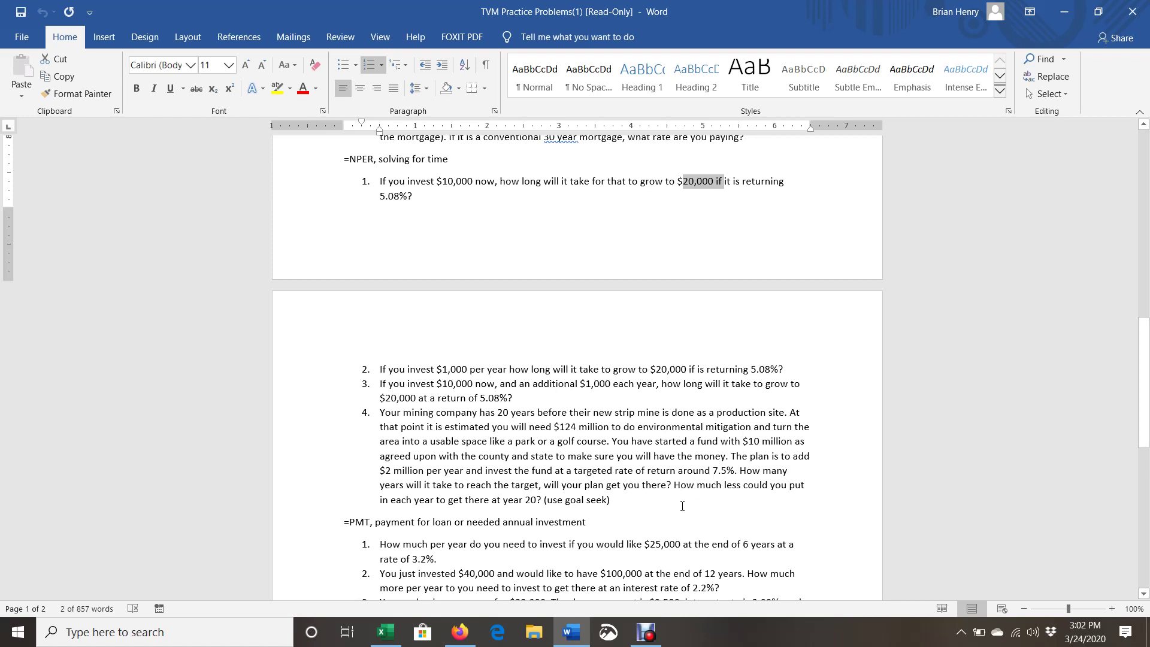
pyautogui.hotkey('alt', 'Tab')
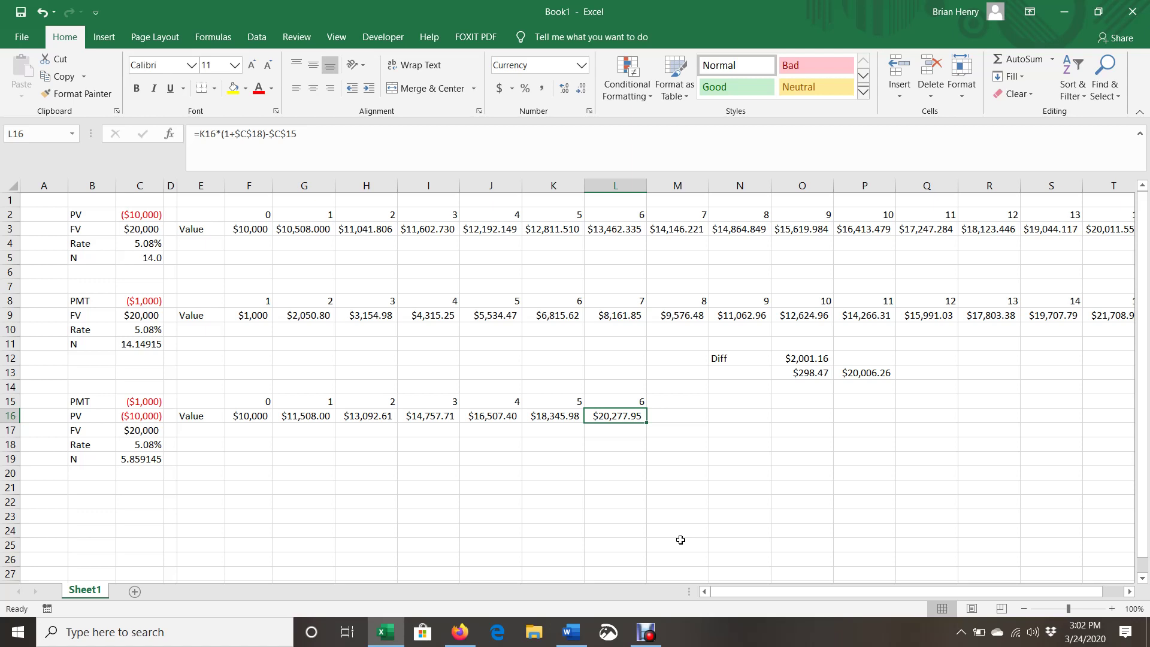